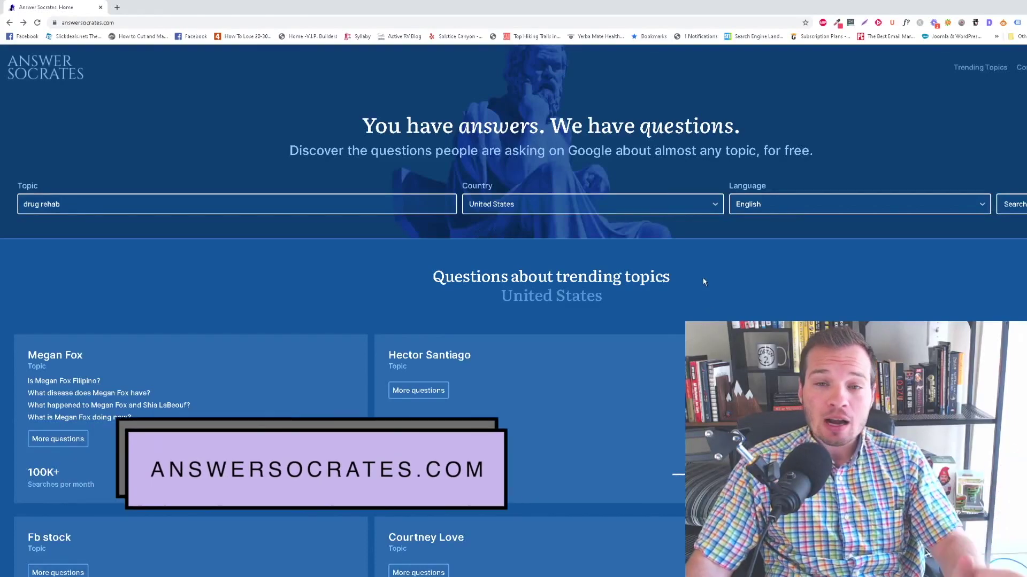
# Clear the old drug rehab term from the Answer Socrates topic field
pyautogui.scroll(-1, 614, 268)
pyautogui.scroll(-4, 614, 270)
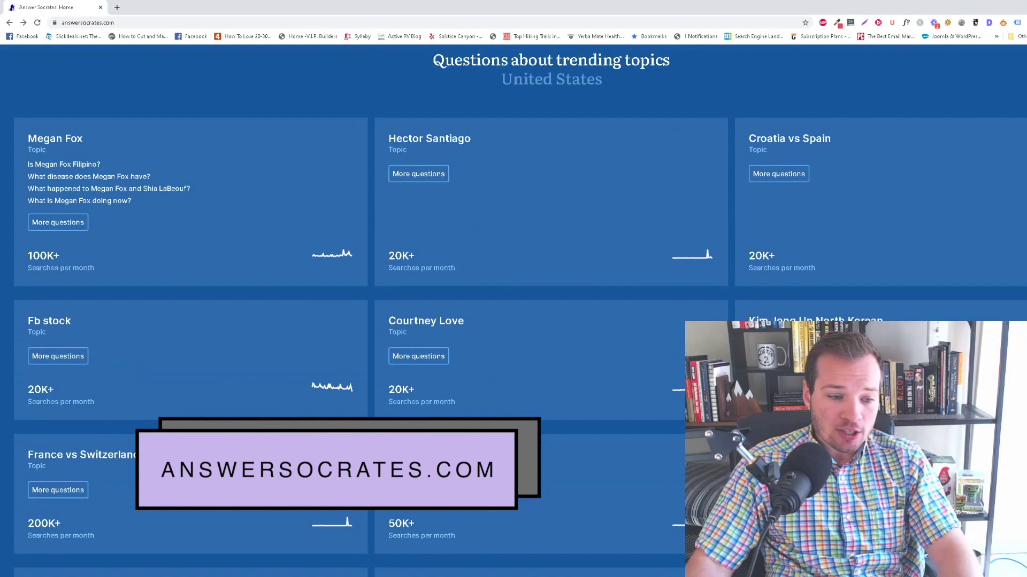
pyautogui.scroll(-2, 353, 240)
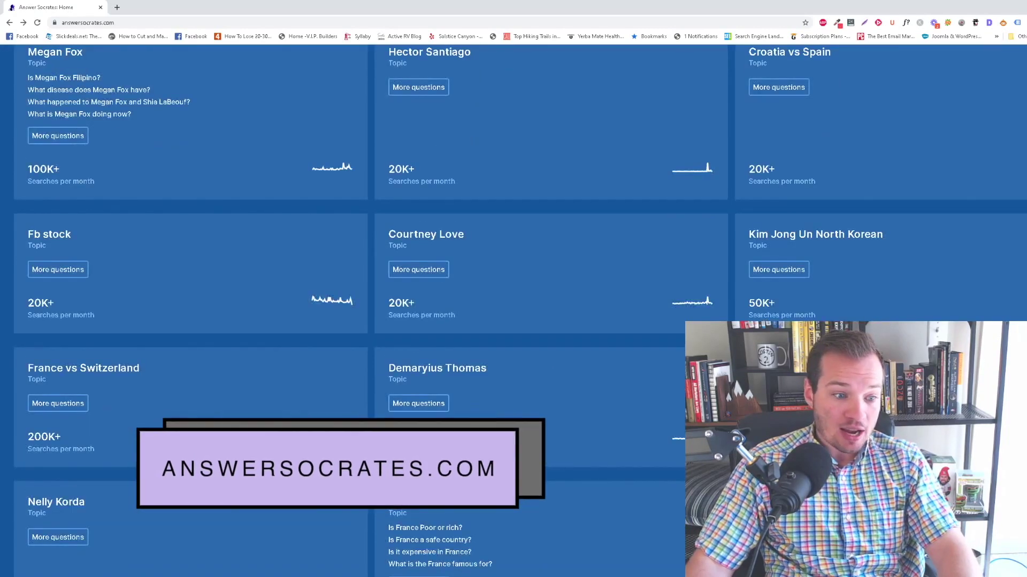
pyautogui.scroll(-3, 428, 404)
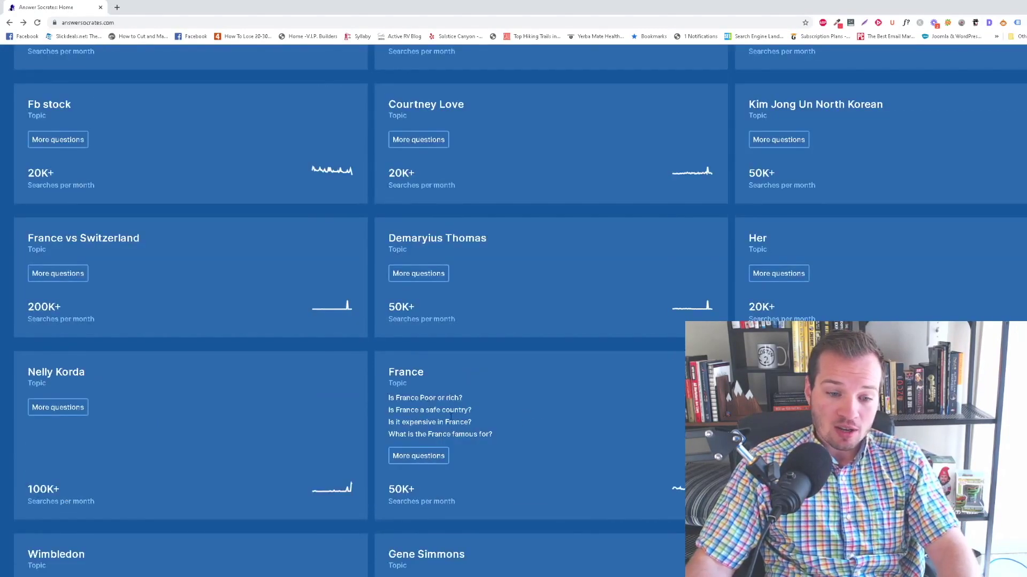
pyautogui.scroll(10, 479, 365)
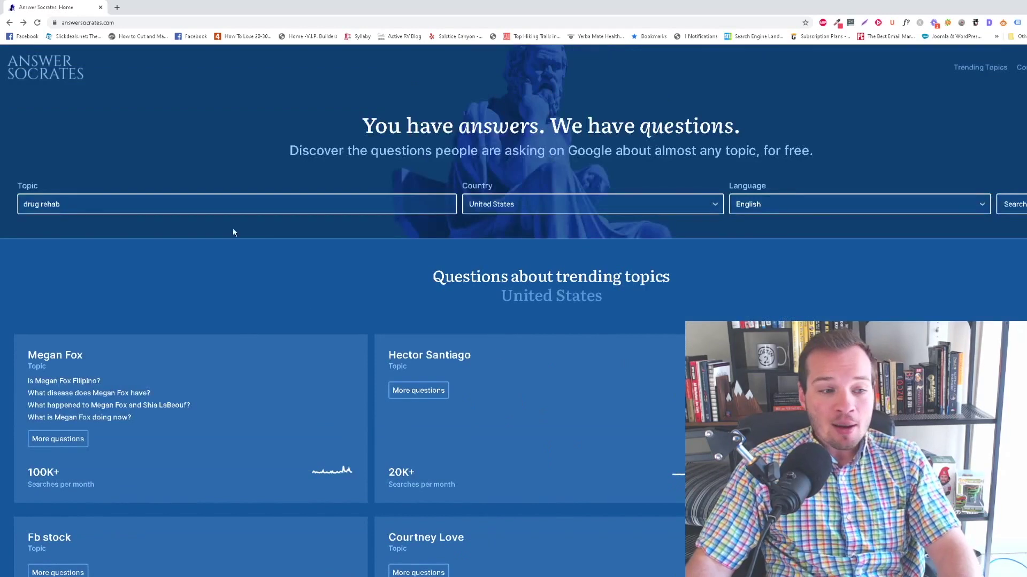
pyautogui.moveTo(15, 188); pyautogui.dragTo(58, 191)
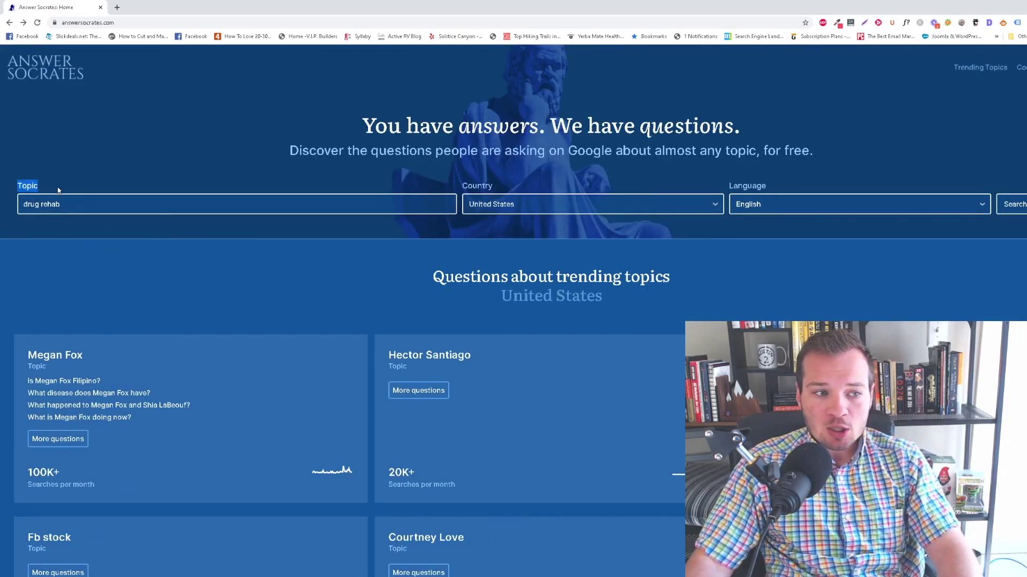
pyautogui.click(70, 203)
pyautogui.hotkey('ctrl', 'a')
pyautogui.press('BackSpace')
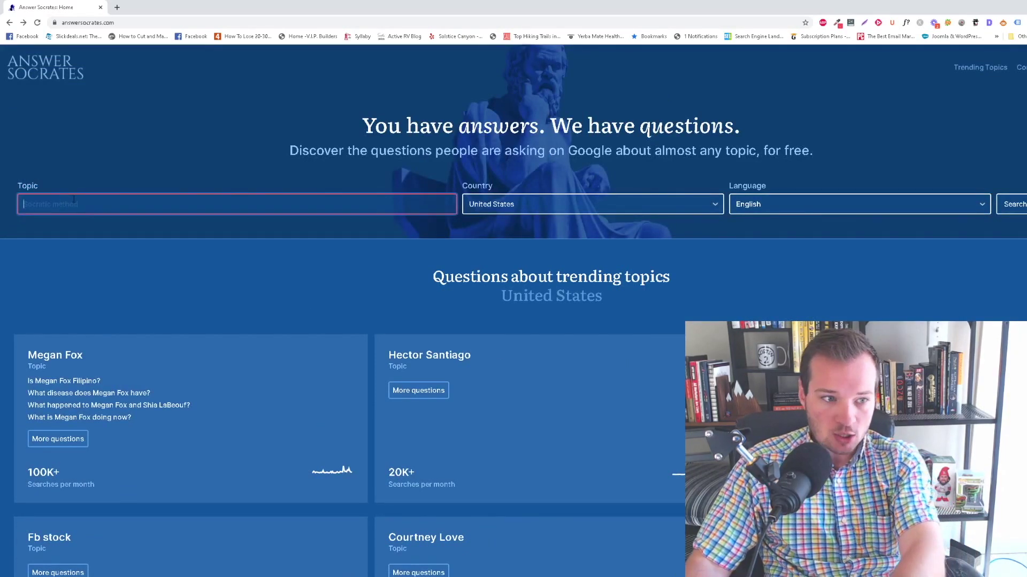
pyautogui.click(110, 201)
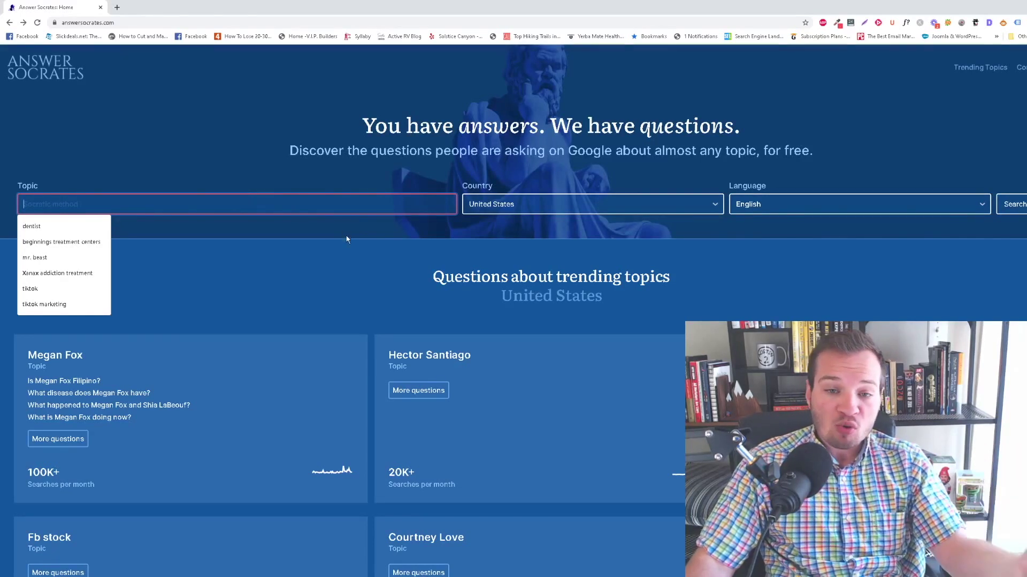
pyautogui.click(358, 227)
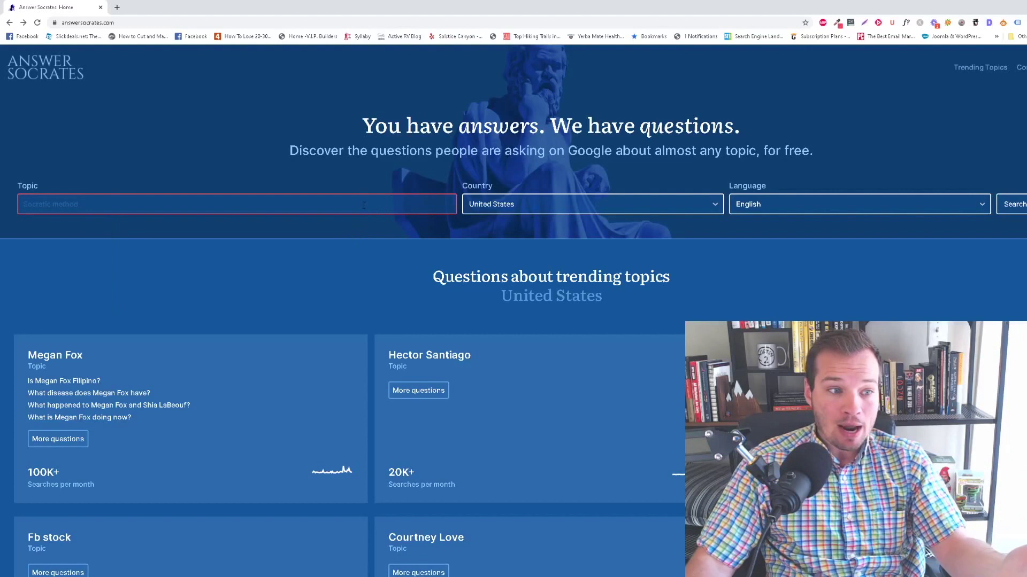
pyautogui.click(383, 210)
pyautogui.click(550, 219)
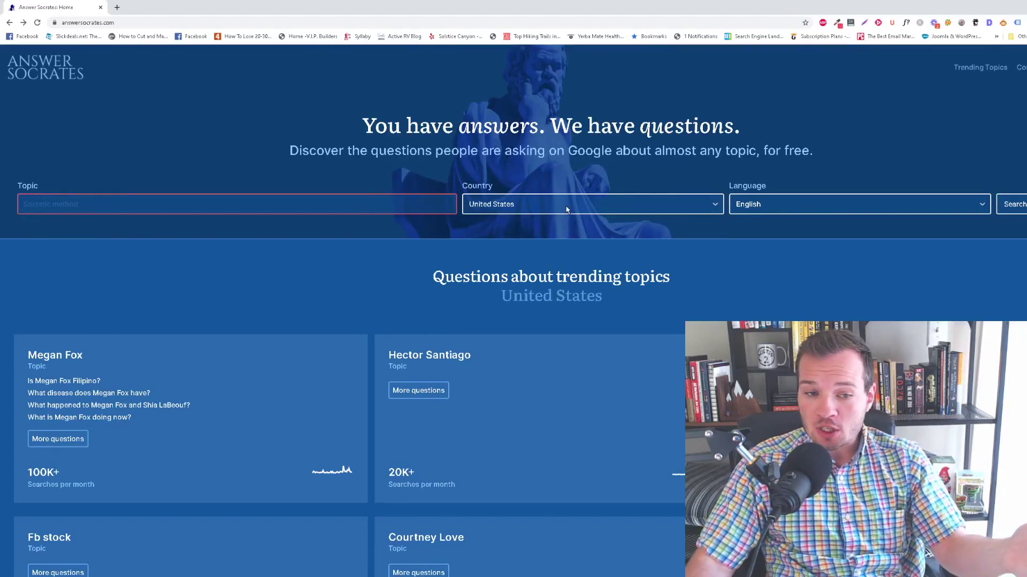
# Keep United States and English as country and language, and enter 'drug rehab' as the topic
pyautogui.click(568, 209)
pyautogui.scroll(2, 577, 275)
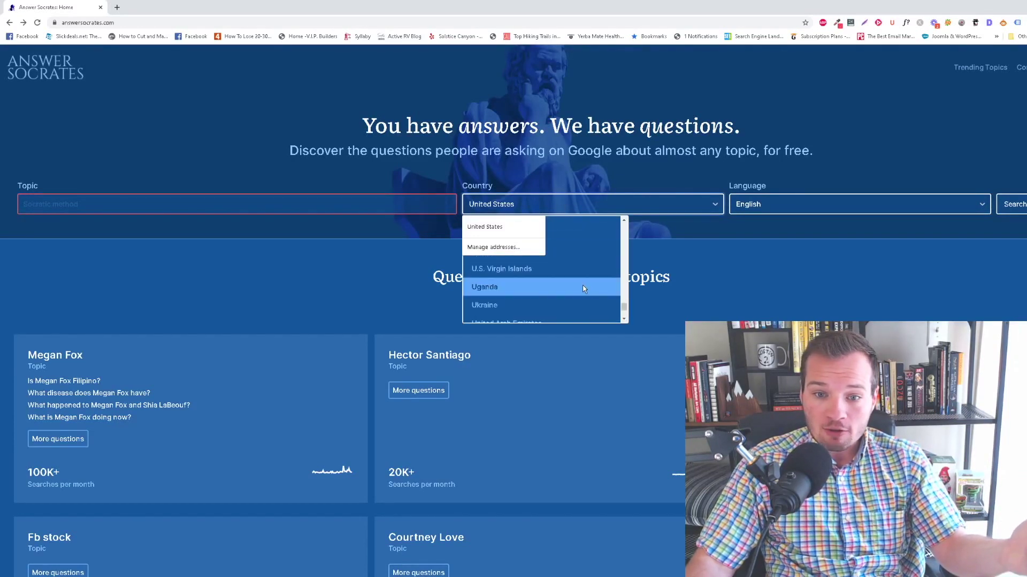
pyautogui.click(787, 202)
pyautogui.click(821, 198)
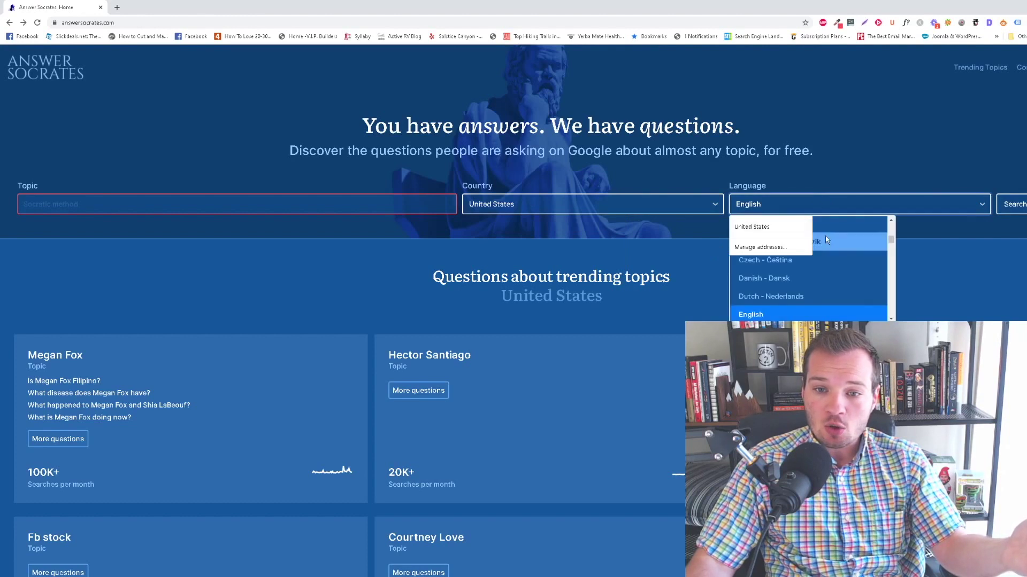
pyautogui.click(954, 259)
pyautogui.click(189, 205)
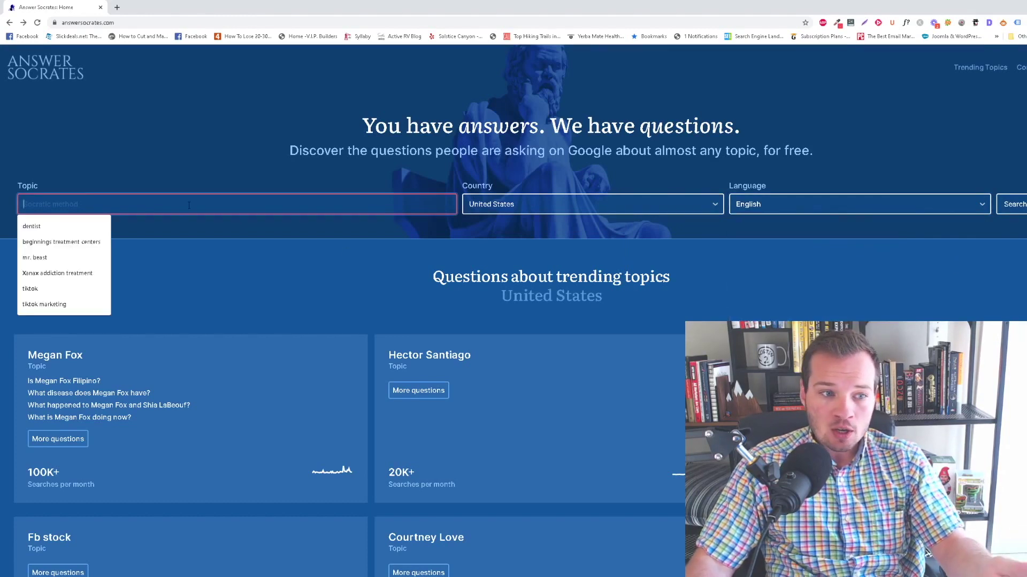
pyautogui.write('drug')
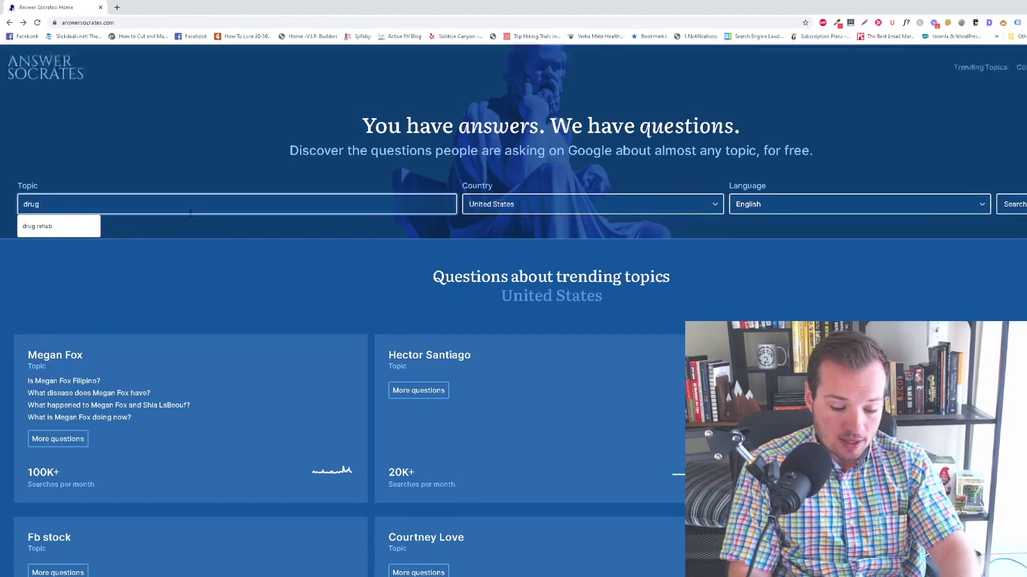
pyautogui.write(' rehab')
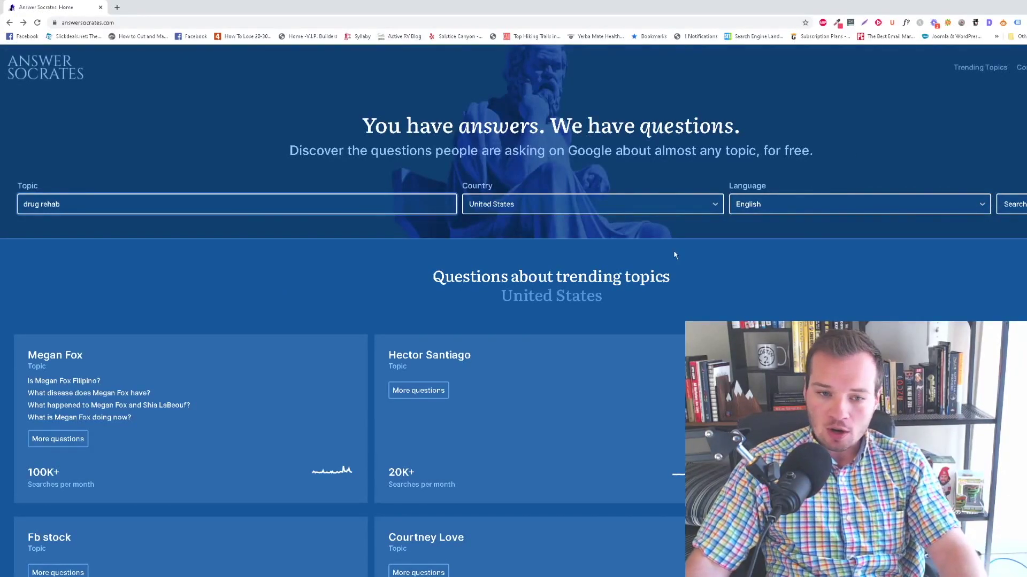
# Run the drug rehab search and scroll through the 81 grouped questions, prepositions and comparisons
pyautogui.click(1016, 206)
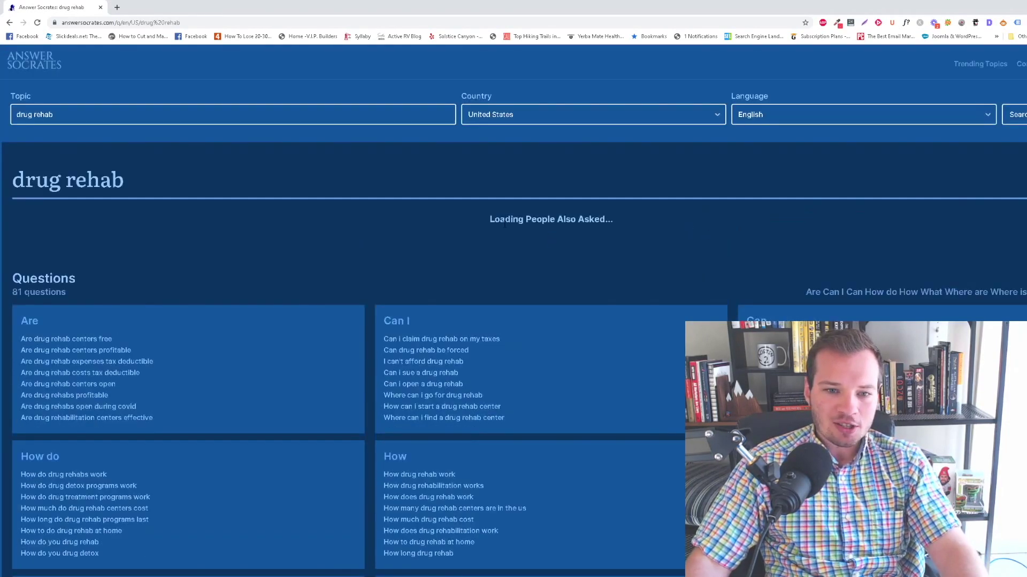
pyautogui.scroll(-13, 504, 224)
pyautogui.scroll(13, 492, 265)
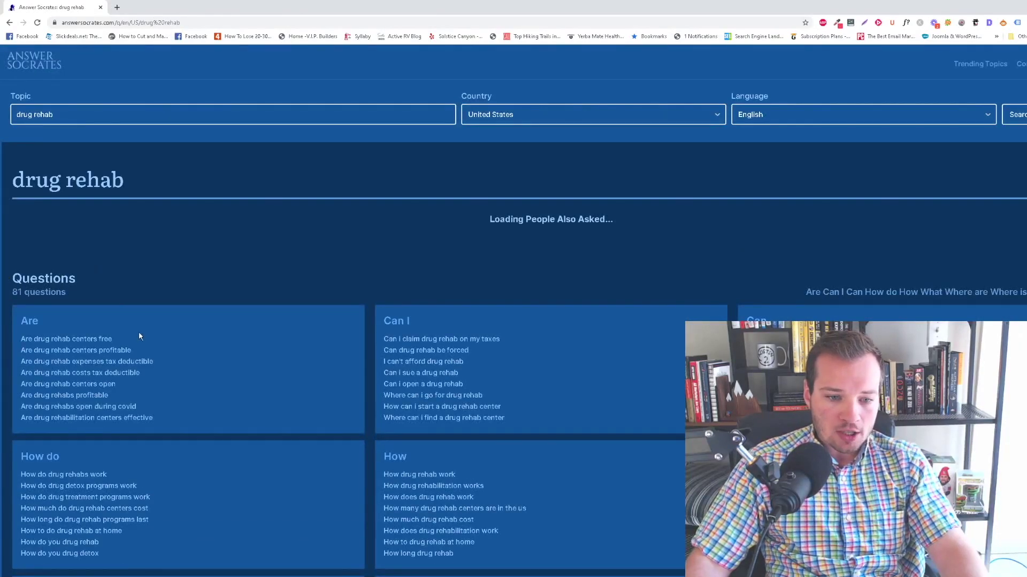
pyautogui.scroll(-2, 140, 336)
pyautogui.scroll(-10, 417, 305)
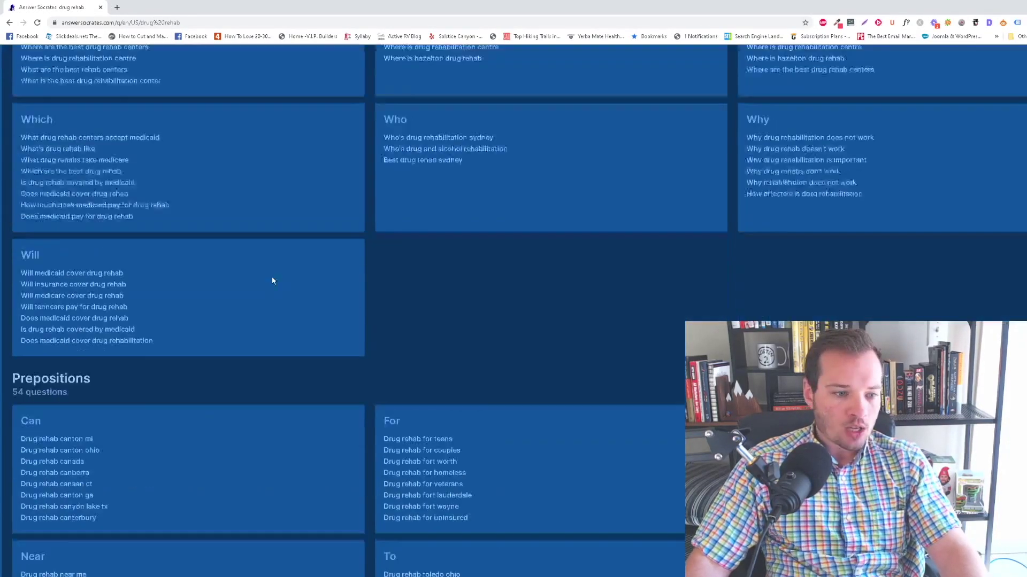
pyautogui.scroll(11, 203, 257)
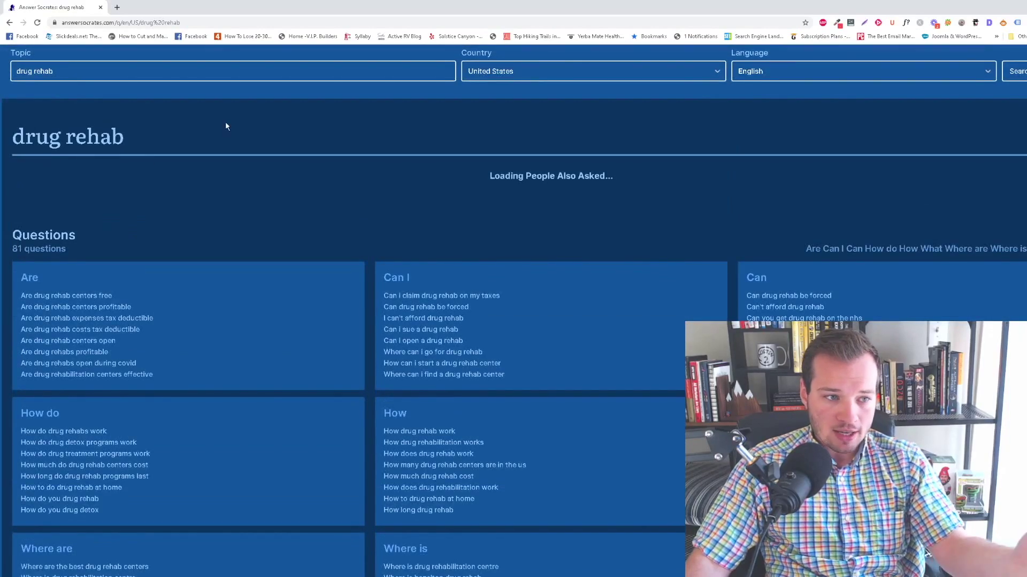
pyautogui.scroll(-2, 88, 236)
pyautogui.scroll(-8, 80, 239)
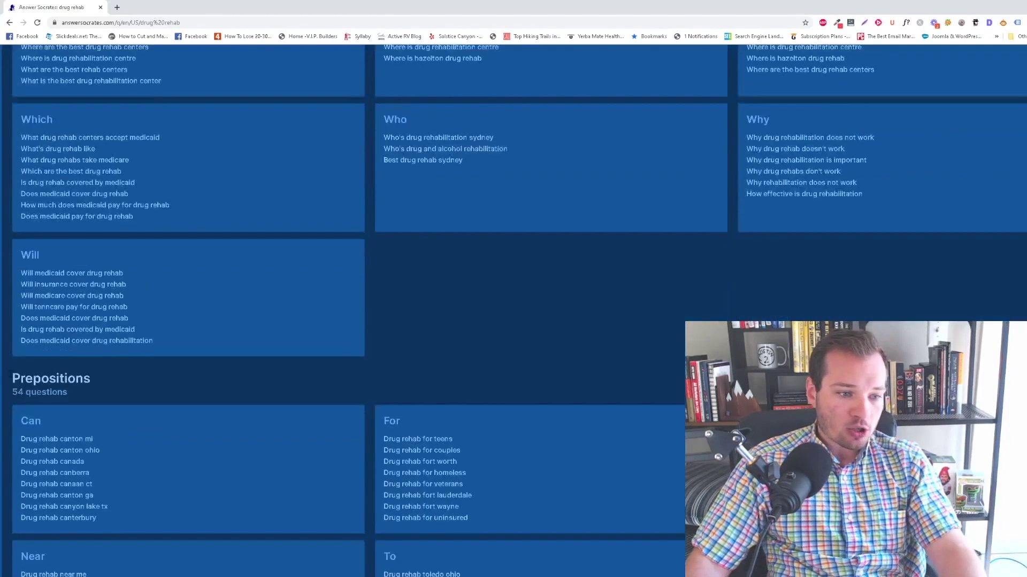
pyautogui.scroll(-9, 123, 340)
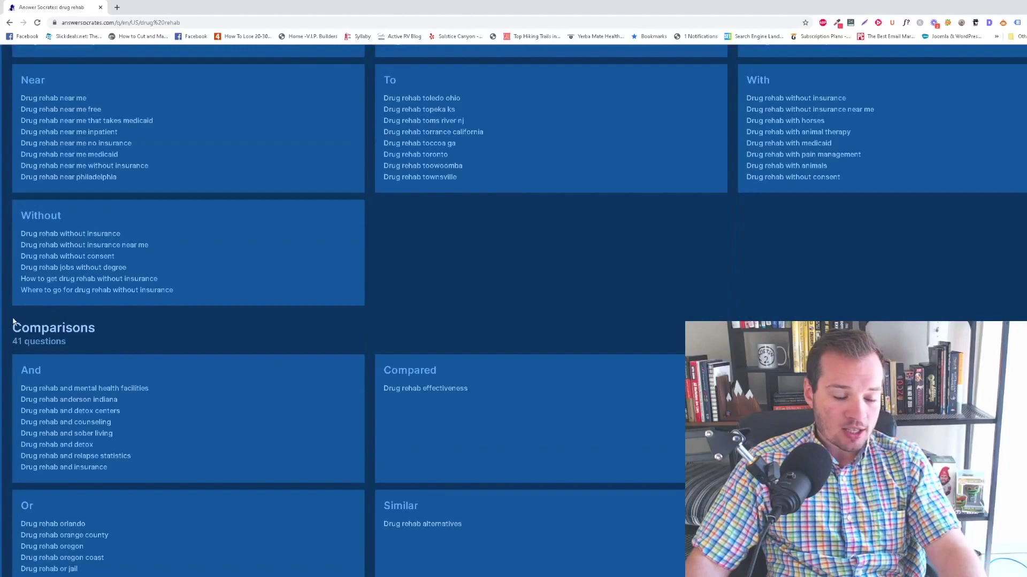
pyautogui.scroll(-8, 13, 322)
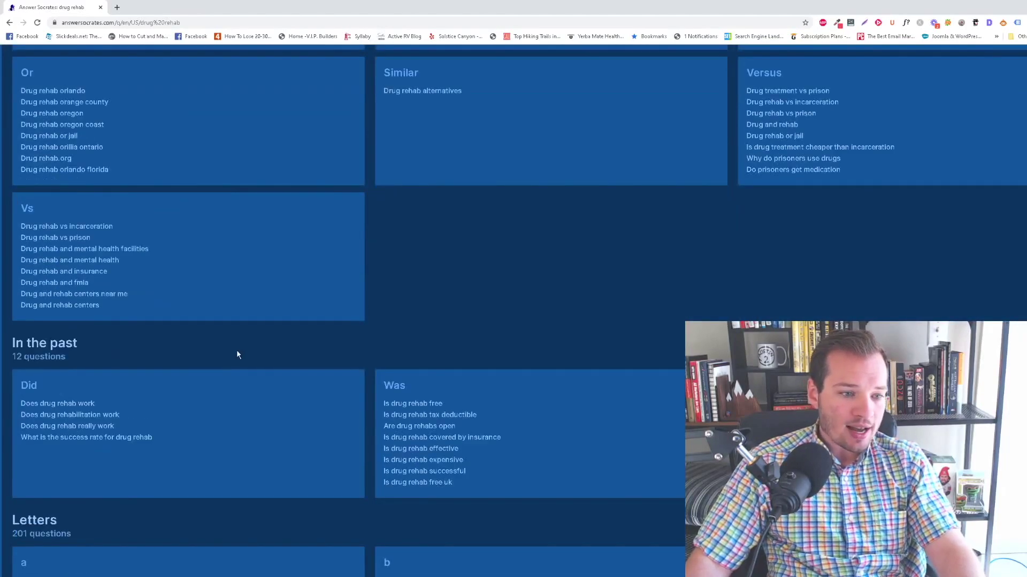
pyautogui.scroll(-10, 237, 352)
pyautogui.scroll(-15, 159, 240)
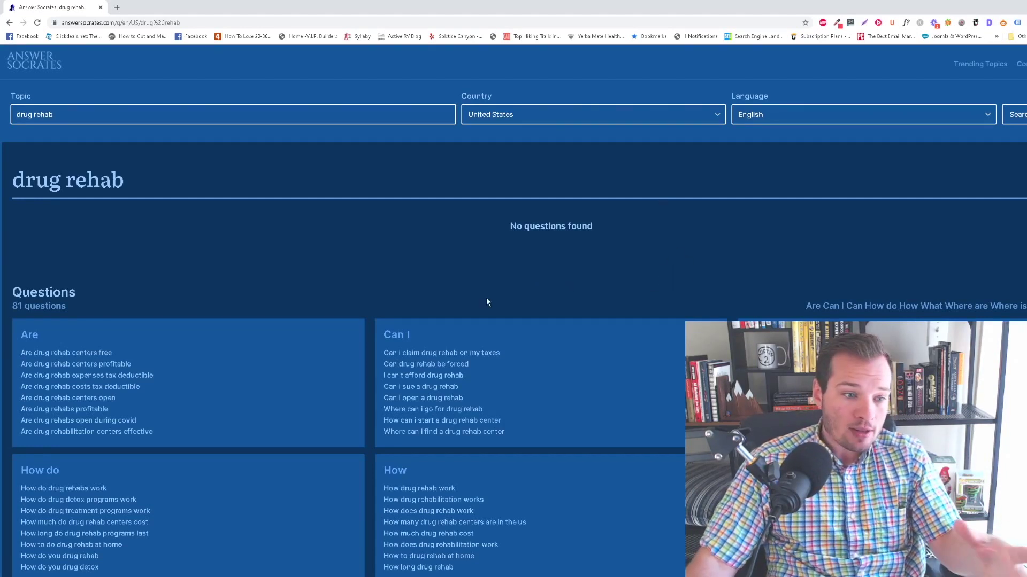
# Highlight sample questions like 'Are drug rehab centers free' and 'Can i sue a drug rehab'
pyautogui.moveTo(21, 349); pyautogui.dragTo(122, 357)
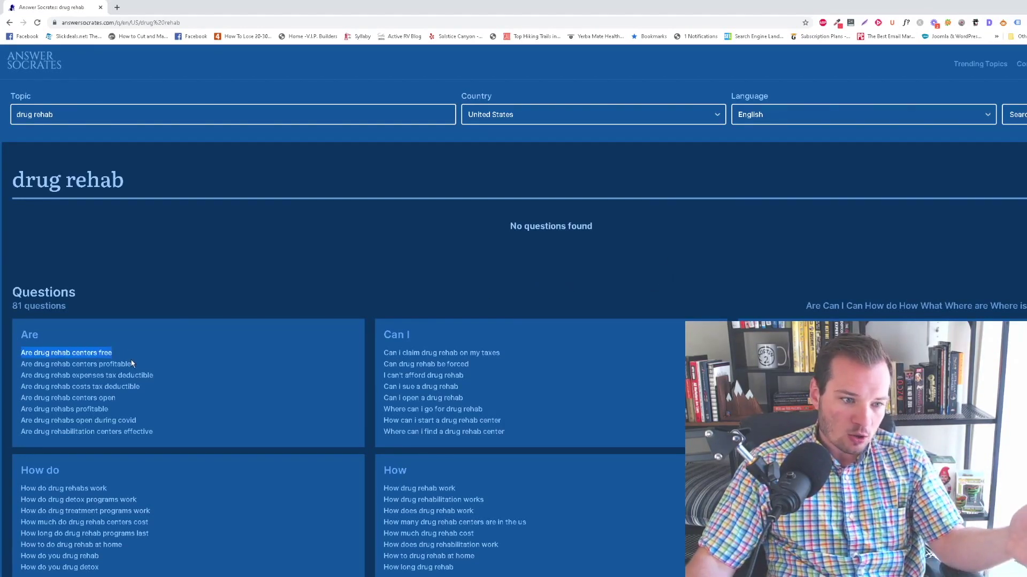
pyautogui.click(151, 408)
pyautogui.moveTo(118, 401); pyautogui.dragTo(20, 394)
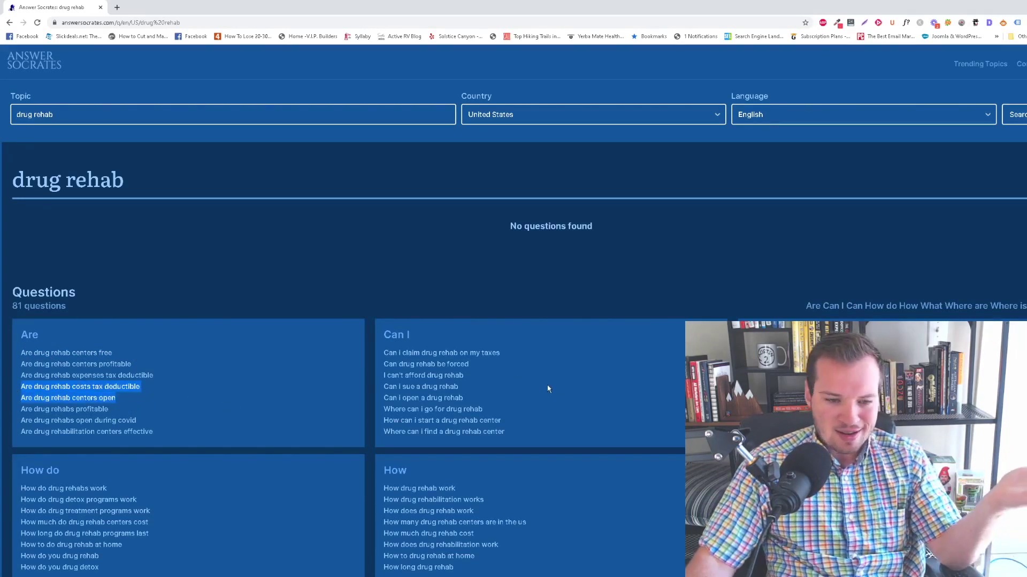
pyautogui.moveTo(459, 387); pyautogui.dragTo(380, 395)
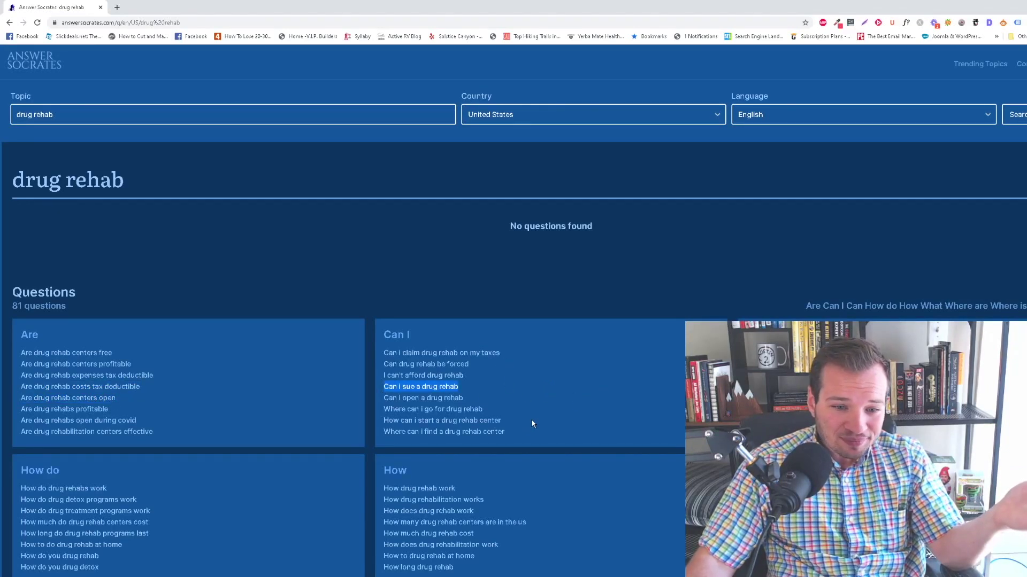
pyautogui.moveTo(531, 419); pyautogui.dragTo(385, 428)
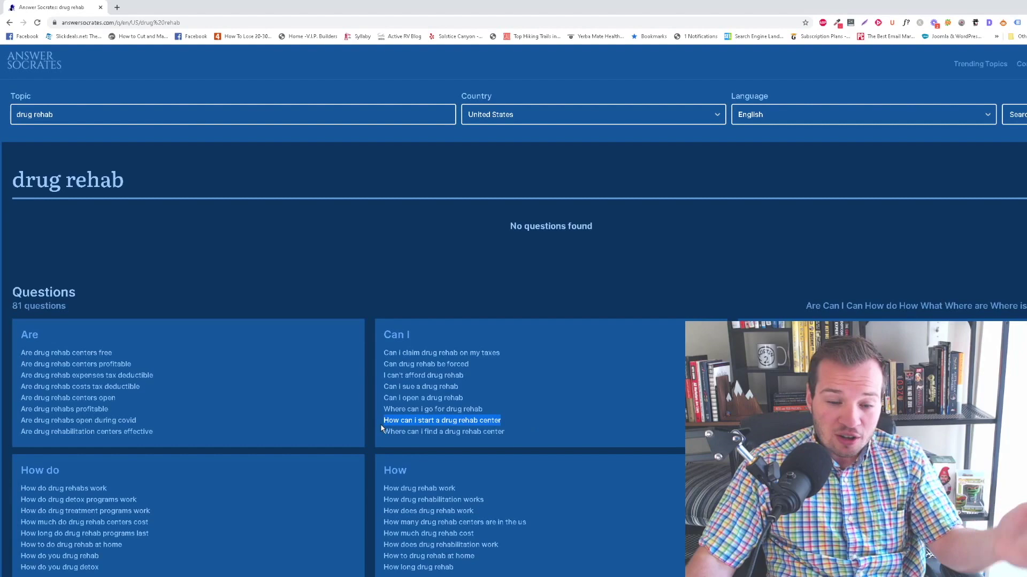
pyautogui.click(646, 428)
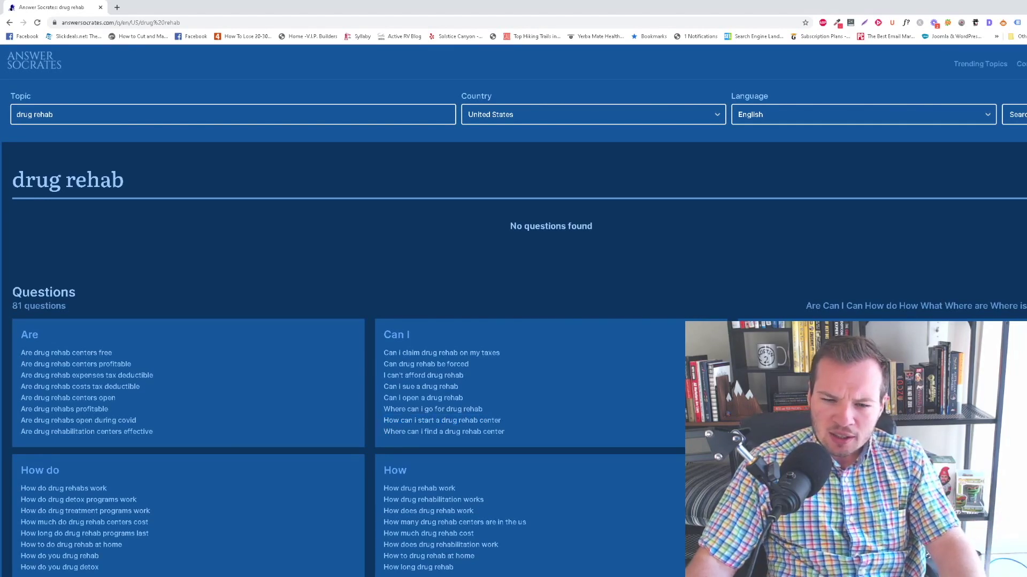
# Scroll through the remaining drug rehab question boxes
pyautogui.scroll(-8, 562, 387)
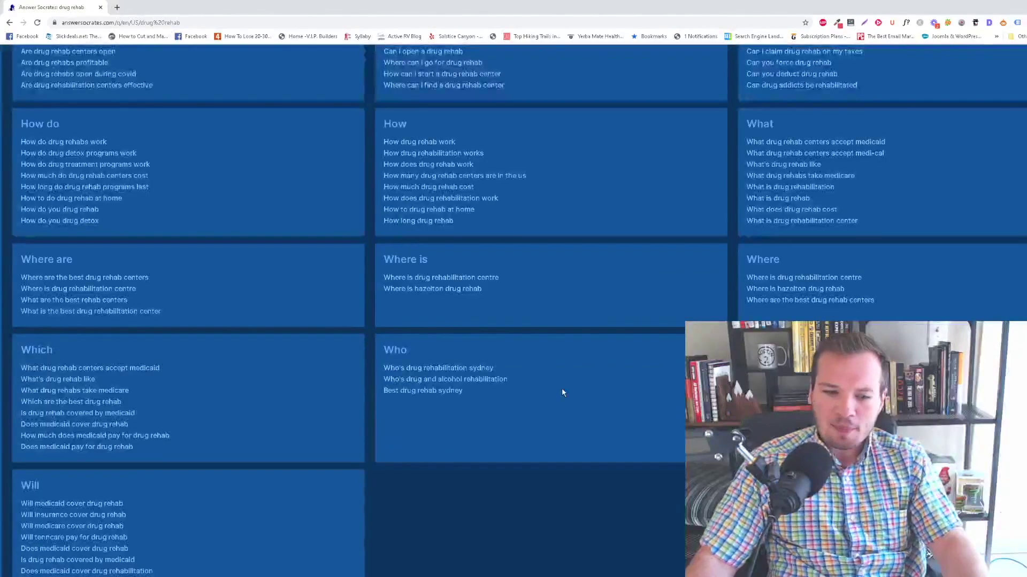
pyautogui.scroll(6, 562, 387)
pyautogui.scroll(-3, 405, 412)
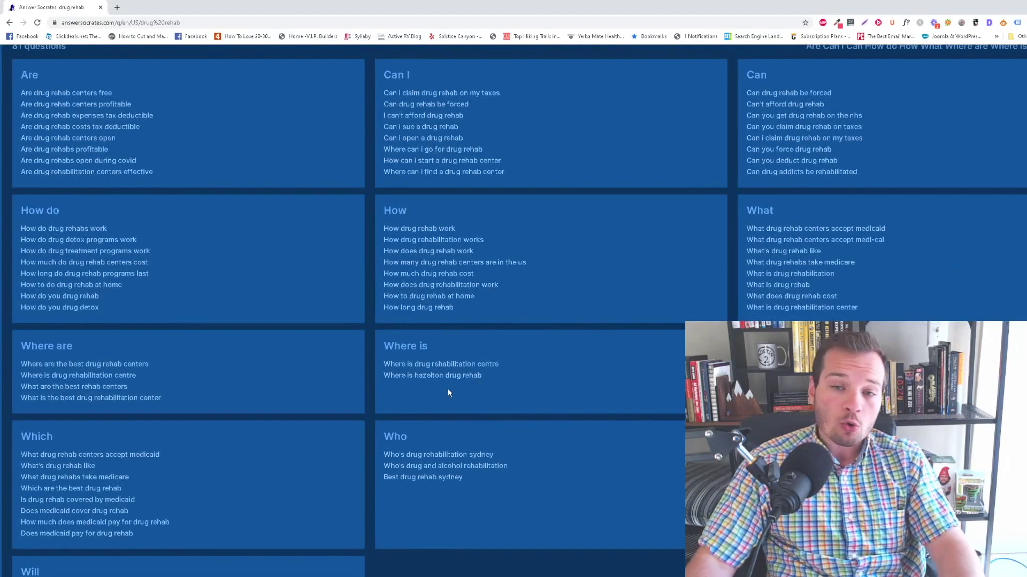
pyautogui.scroll(3, 448, 393)
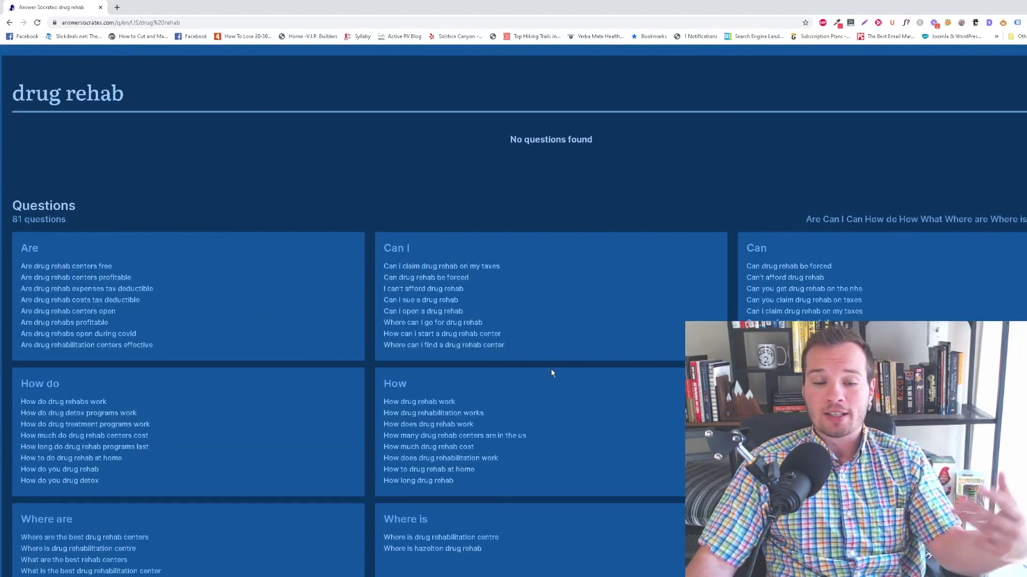
pyautogui.scroll(-13, 598, 344)
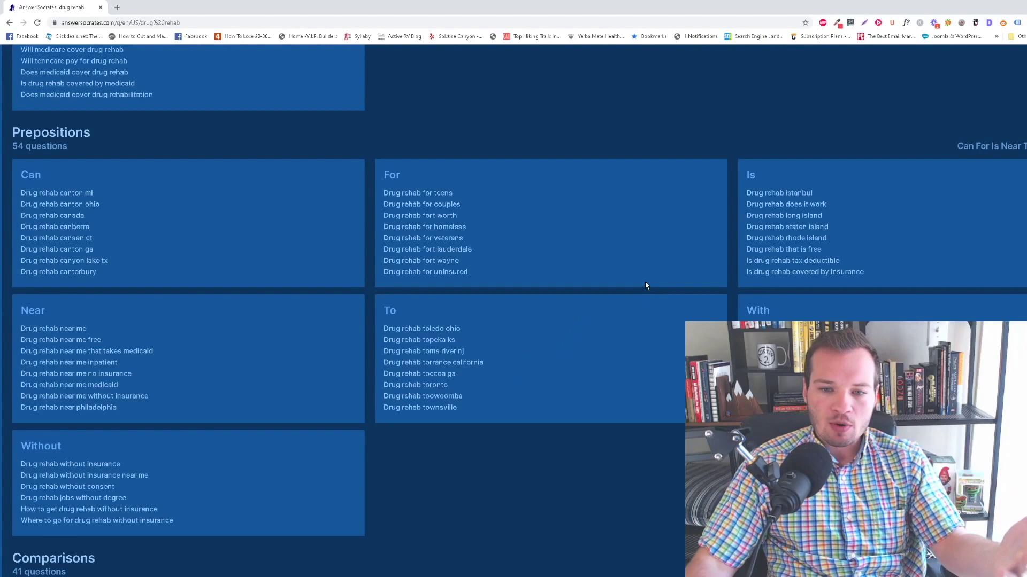
pyautogui.scroll(15, 577, 307)
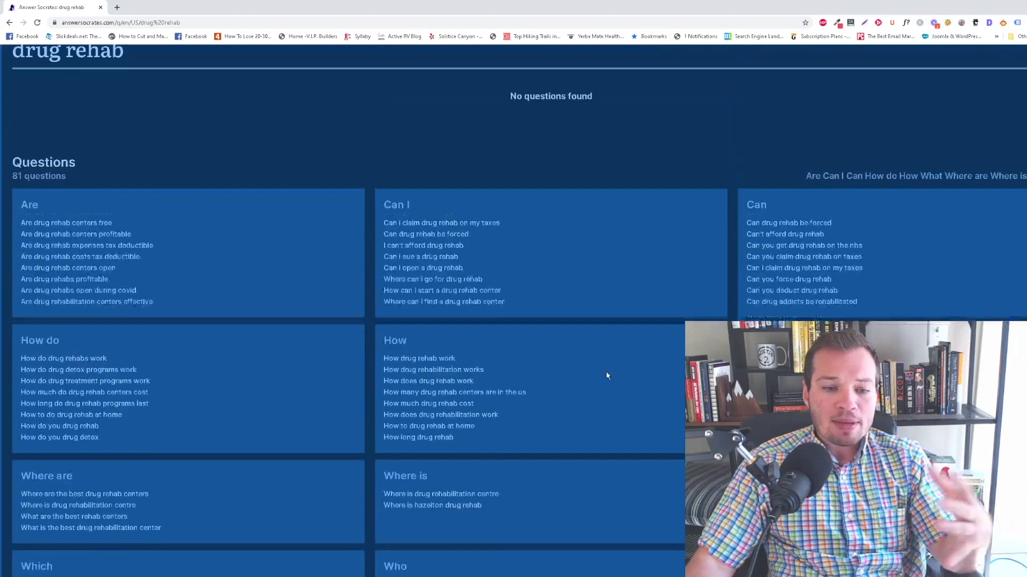
pyautogui.scroll(-4, 588, 433)
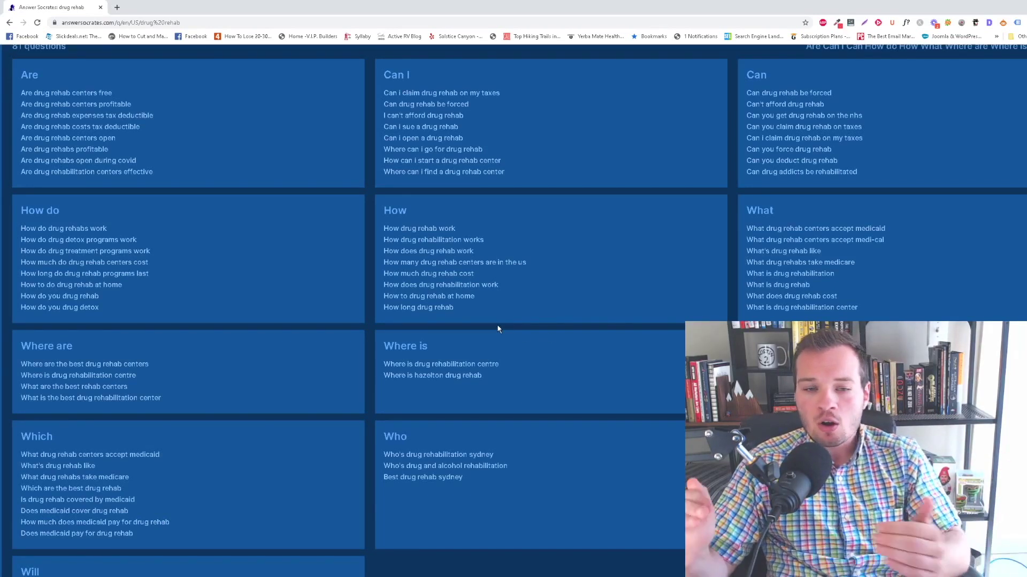
pyautogui.scroll(5, 498, 328)
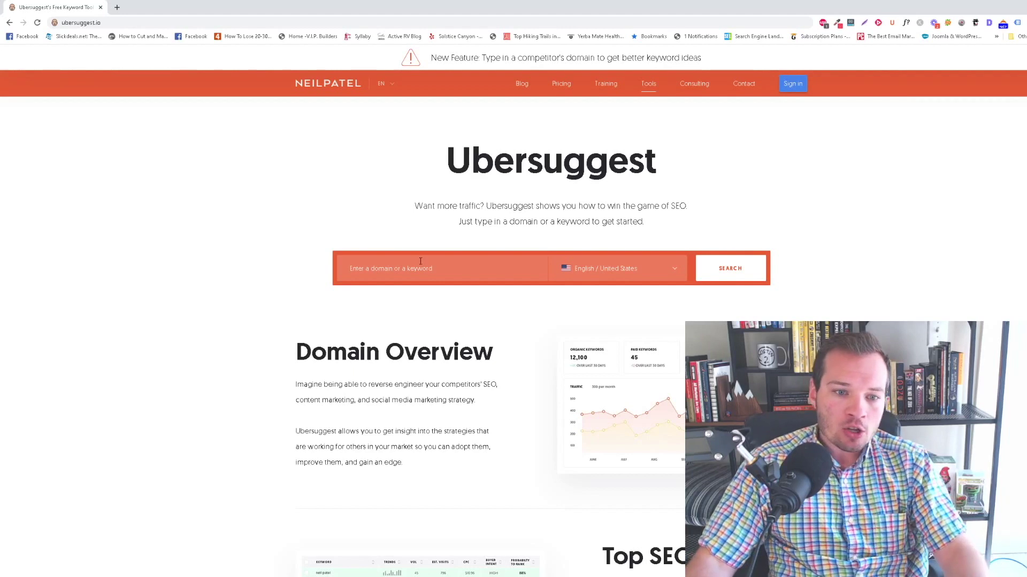
# Search Ubersuggest for 'drug rehab' with English / United States as language and location
pyautogui.click(451, 274)
pyautogui.write('drug reh')
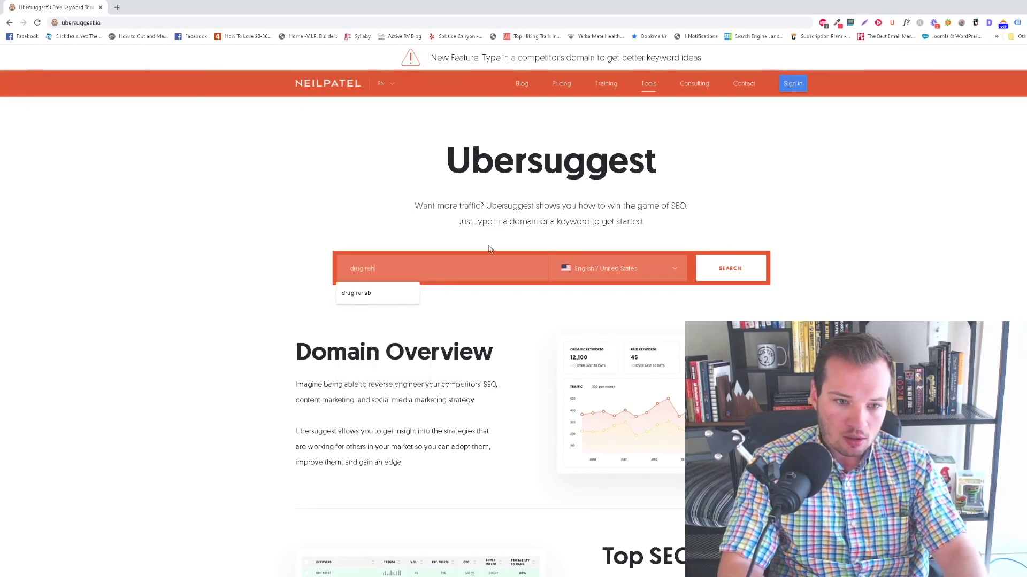
pyautogui.write('ab')
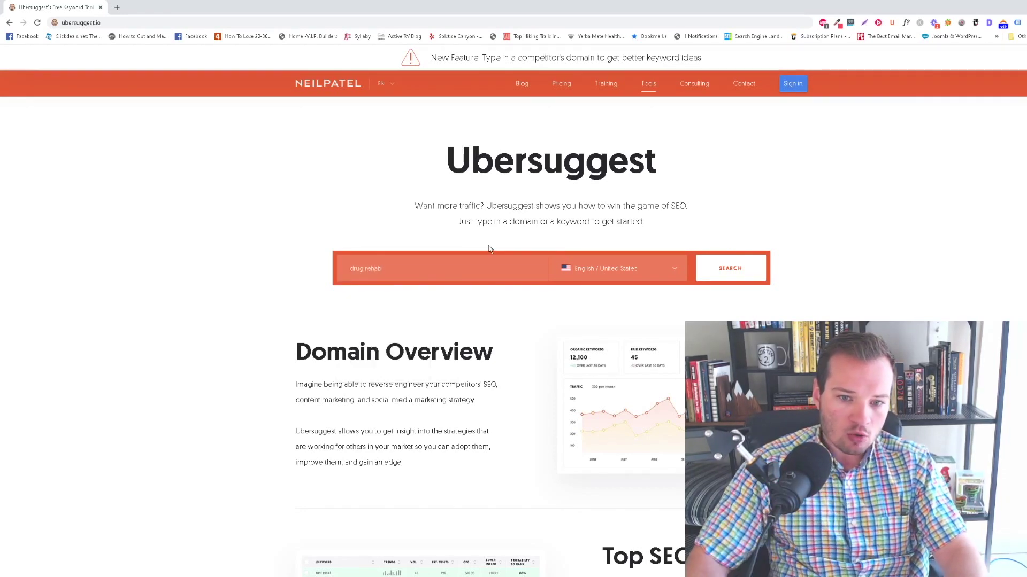
pyautogui.click(671, 271)
pyautogui.scroll(-5, 622, 336)
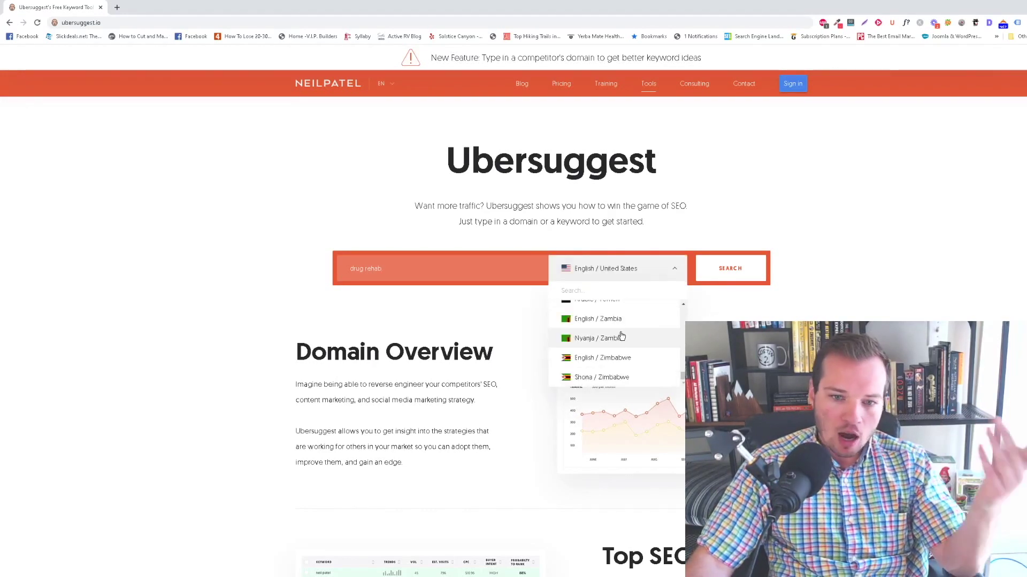
pyautogui.click(804, 198)
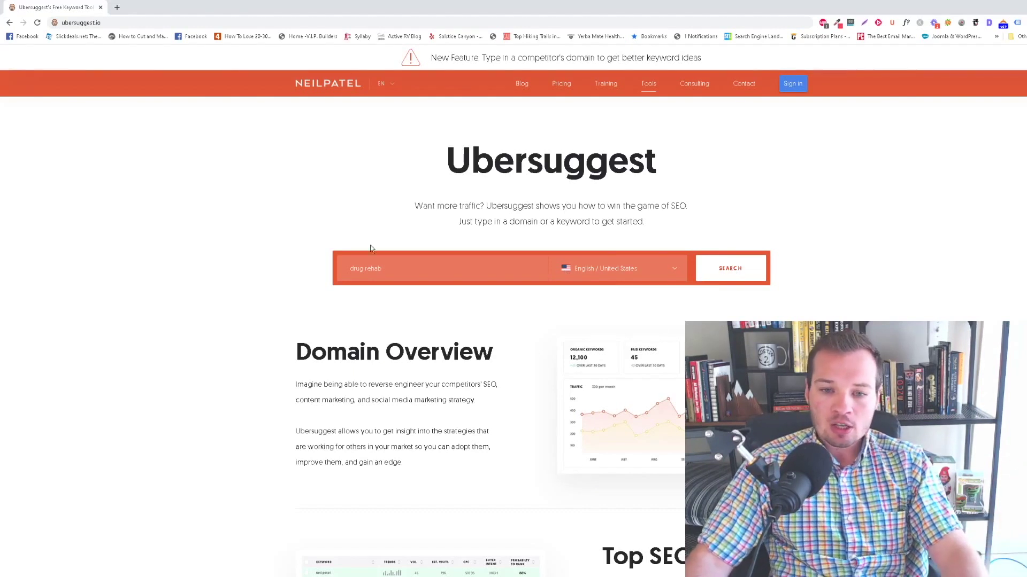
pyautogui.click(735, 269)
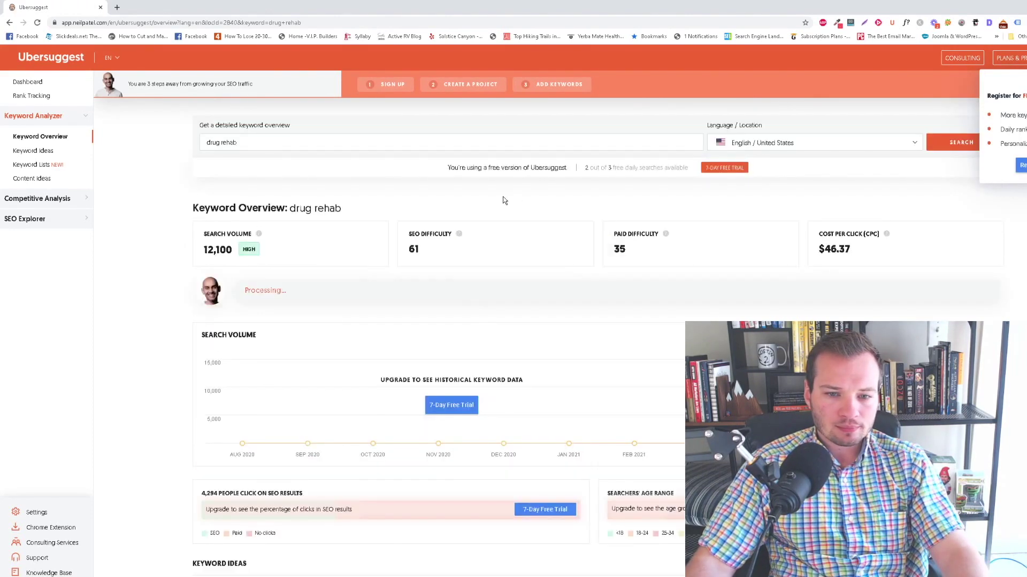
# Scroll the drug rehab keyword overview down to the Keyword Ideas table
pyautogui.scroll(-5, 485, 265)
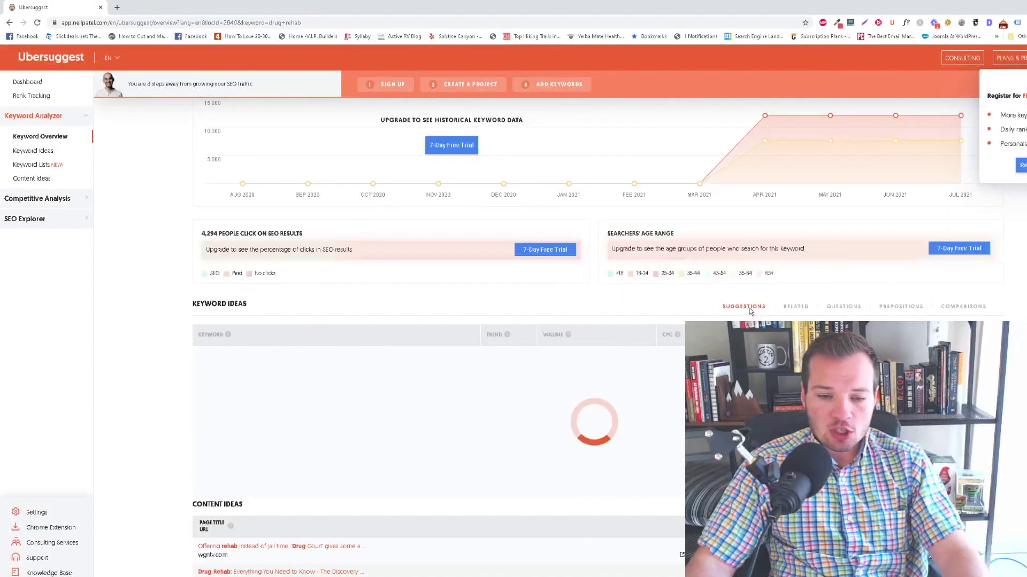
pyautogui.scroll(5, 564, 360)
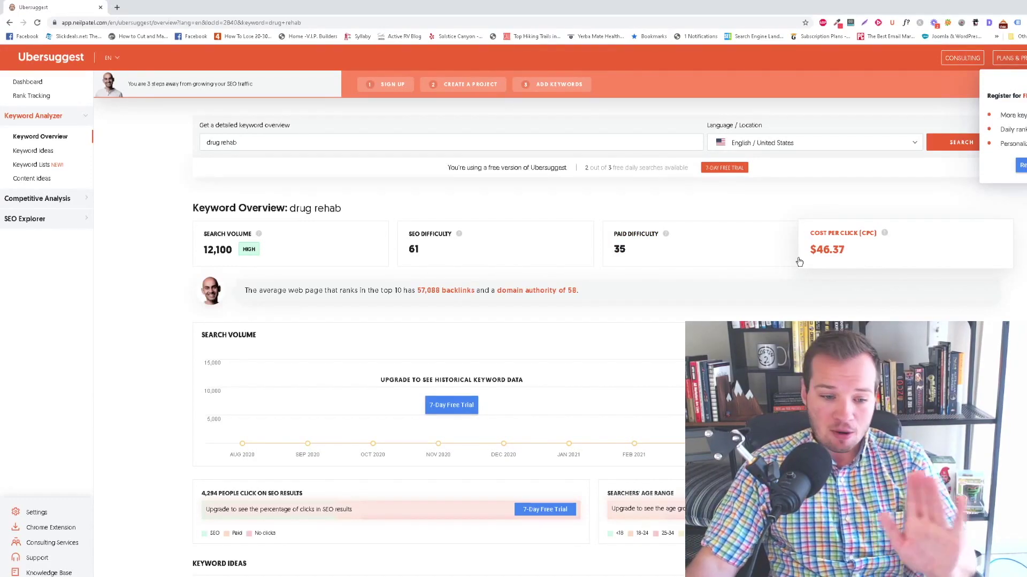
pyautogui.scroll(-3, 549, 389)
pyautogui.scroll(-2, 374, 374)
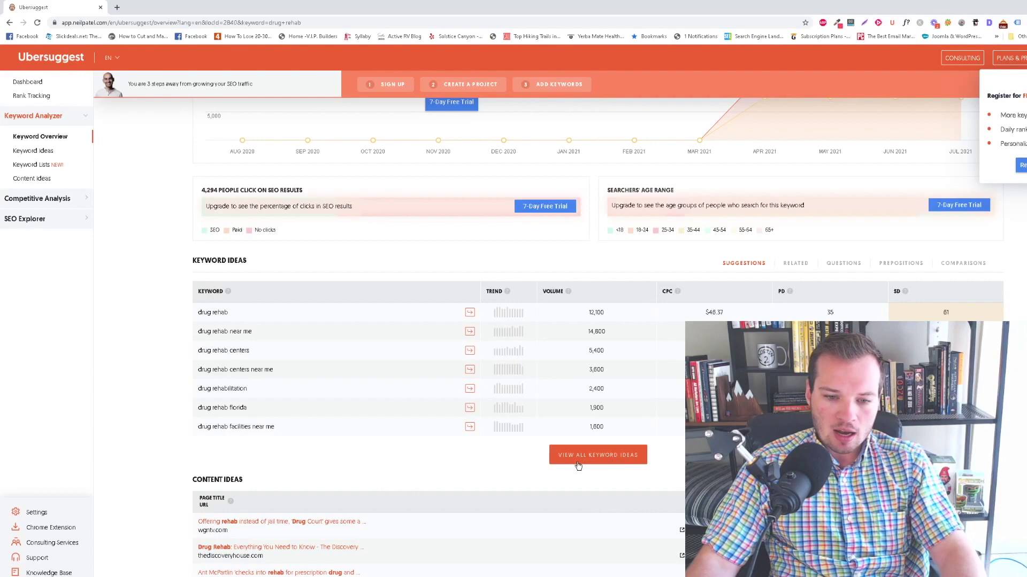
# Open all drug rehab keyword ideas and highlight the 12,100 volume and 'drug rehab for teens' row
pyautogui.click(598, 460)
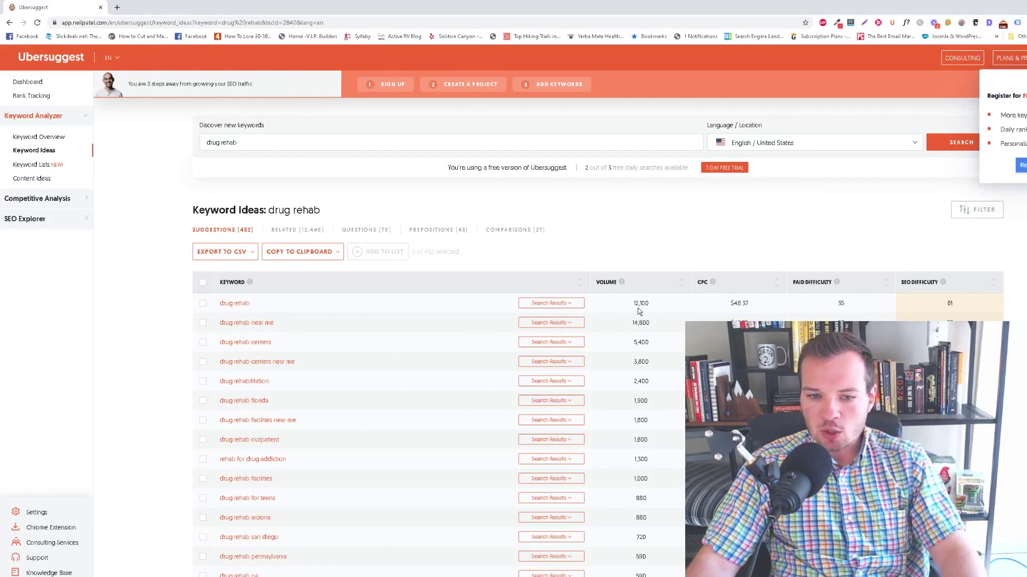
pyautogui.moveTo(629, 304); pyautogui.dragTo(657, 316)
pyautogui.click(656, 315)
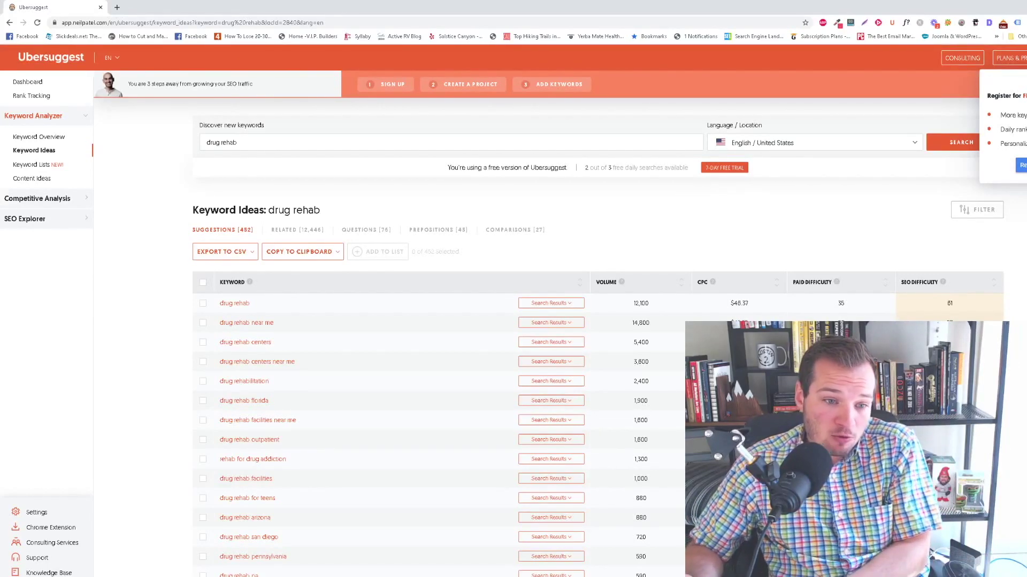
pyautogui.scroll(-6, 480, 411)
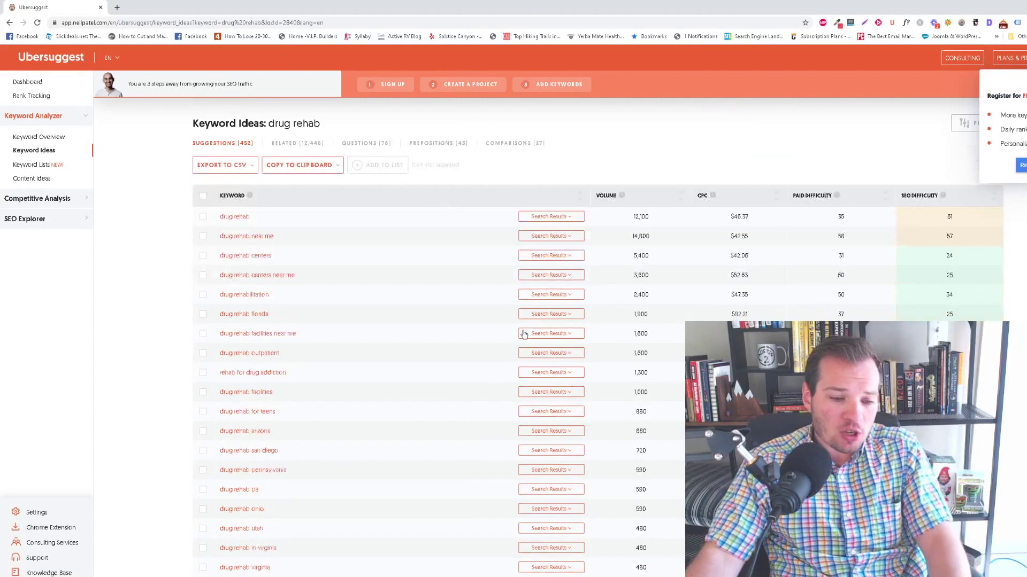
pyautogui.scroll(4, 374, 406)
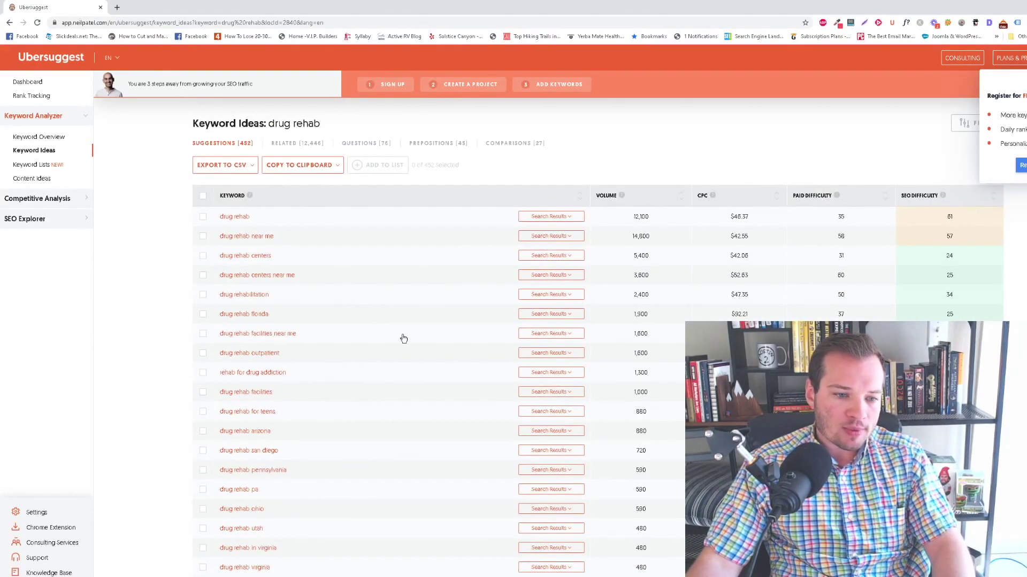
pyautogui.moveTo(303, 421); pyautogui.dragTo(240, 411)
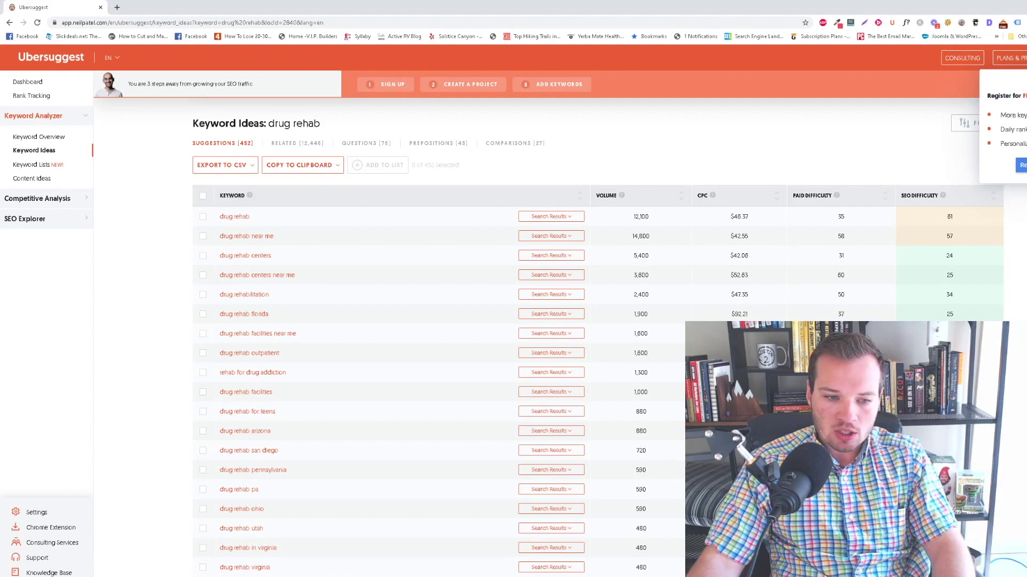
pyautogui.moveTo(649, 412); pyautogui.dragTo(218, 414)
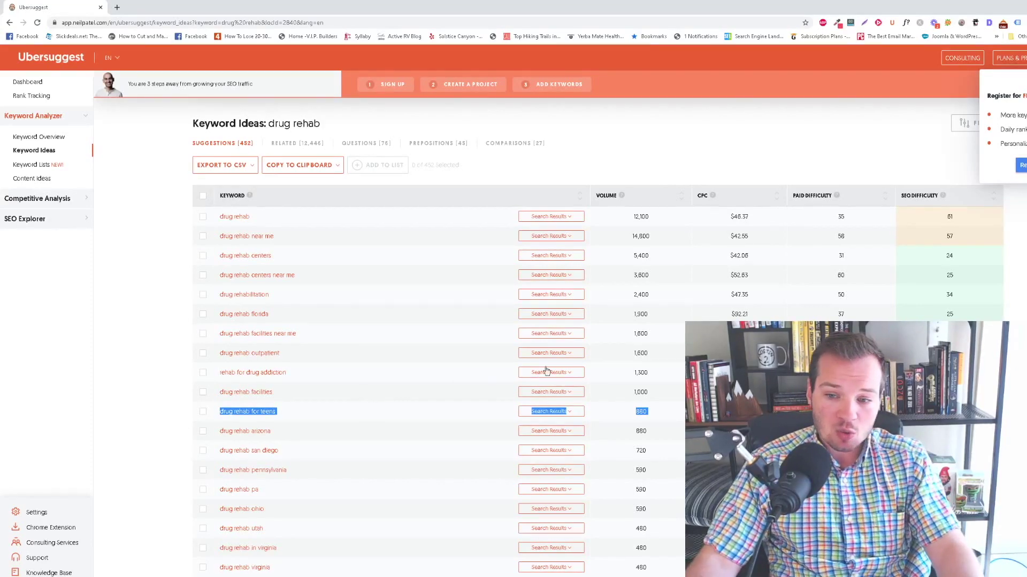
# Scroll through the rest of the keyword suggestions list
pyautogui.scroll(-1, 368, 503)
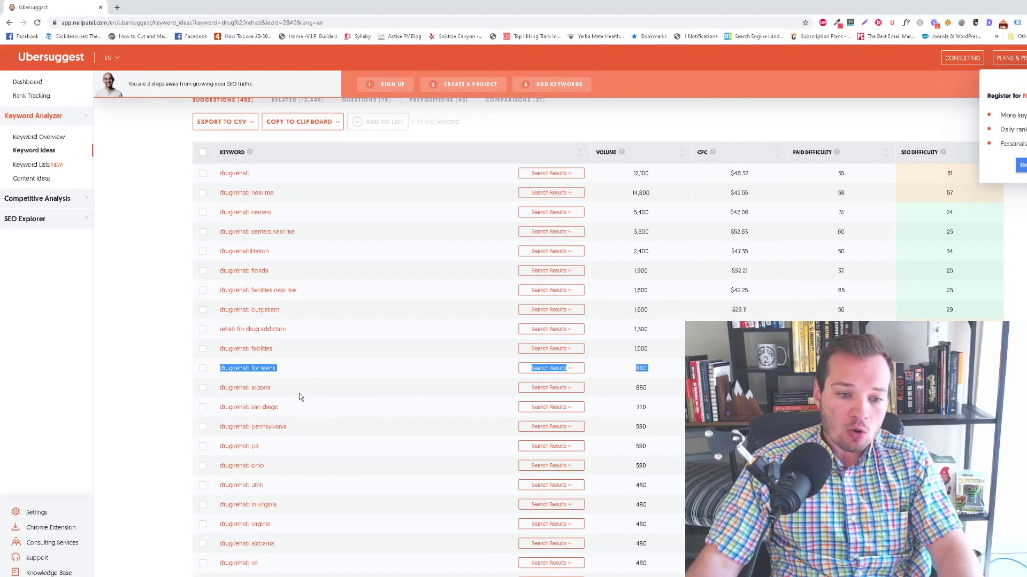
pyautogui.scroll(-2, 291, 420)
pyautogui.scroll(-2, 199, 429)
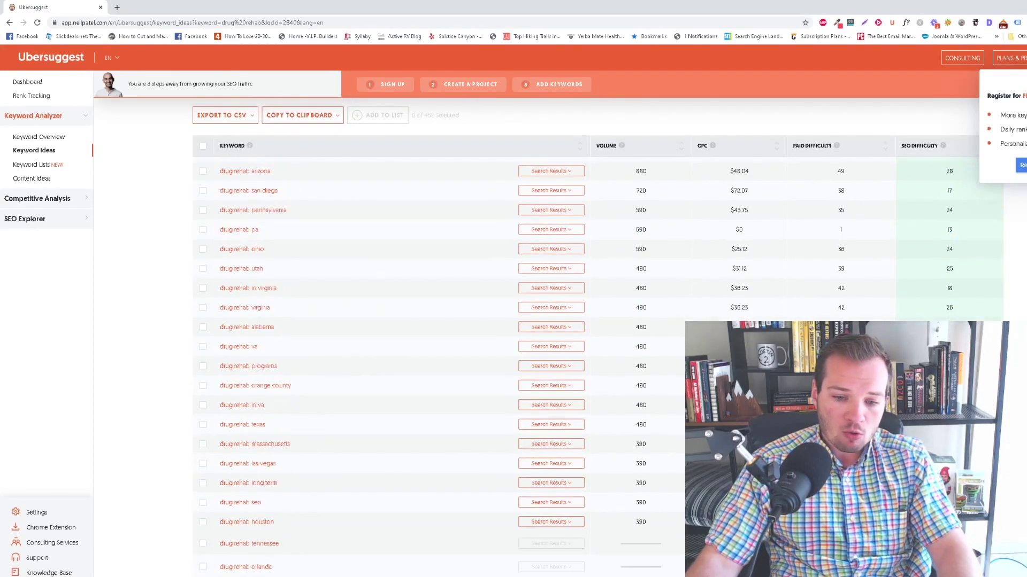
pyautogui.scroll(4, 454, 436)
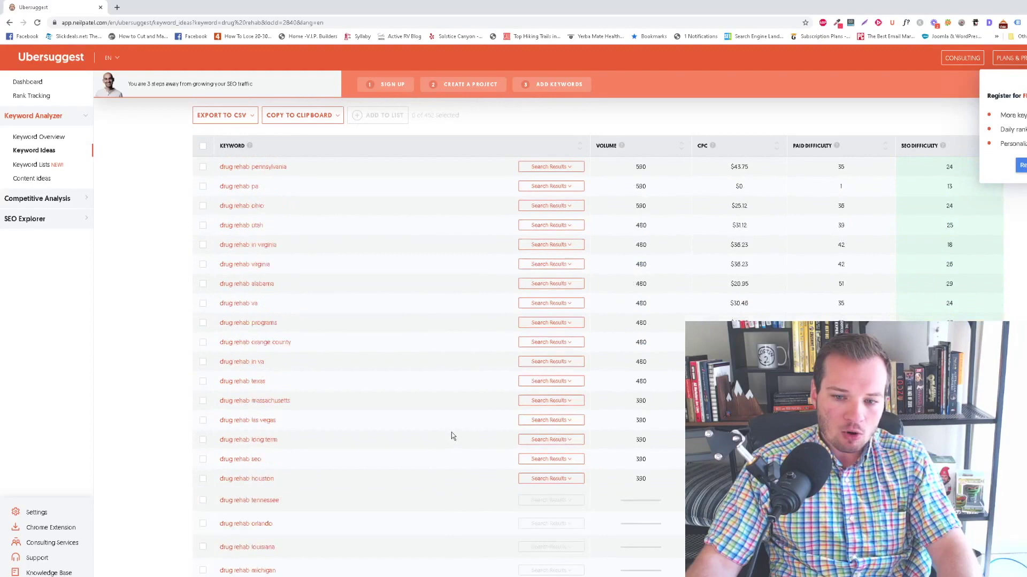
pyautogui.scroll(7, 451, 436)
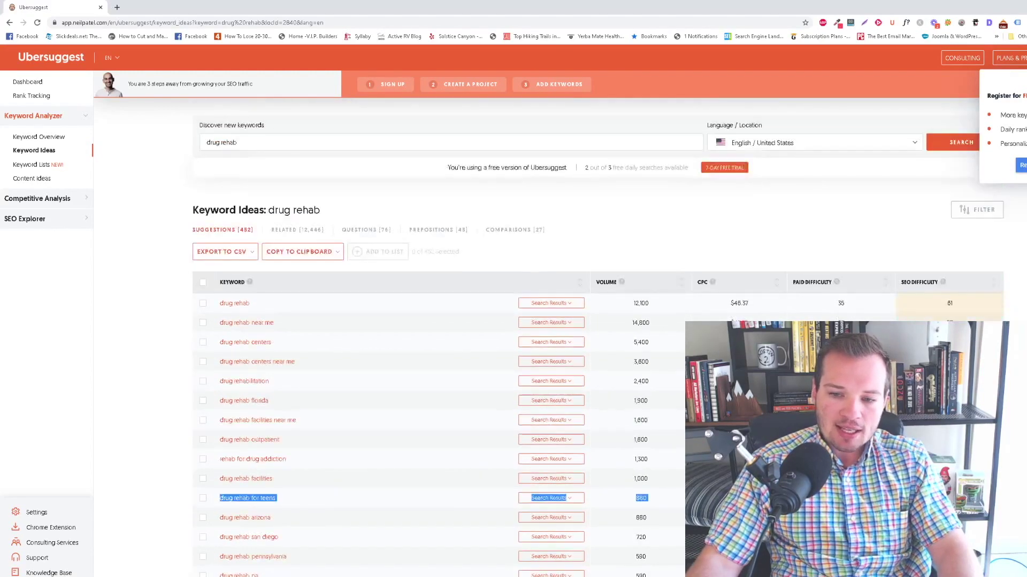
pyautogui.scroll(-3, 504, 402)
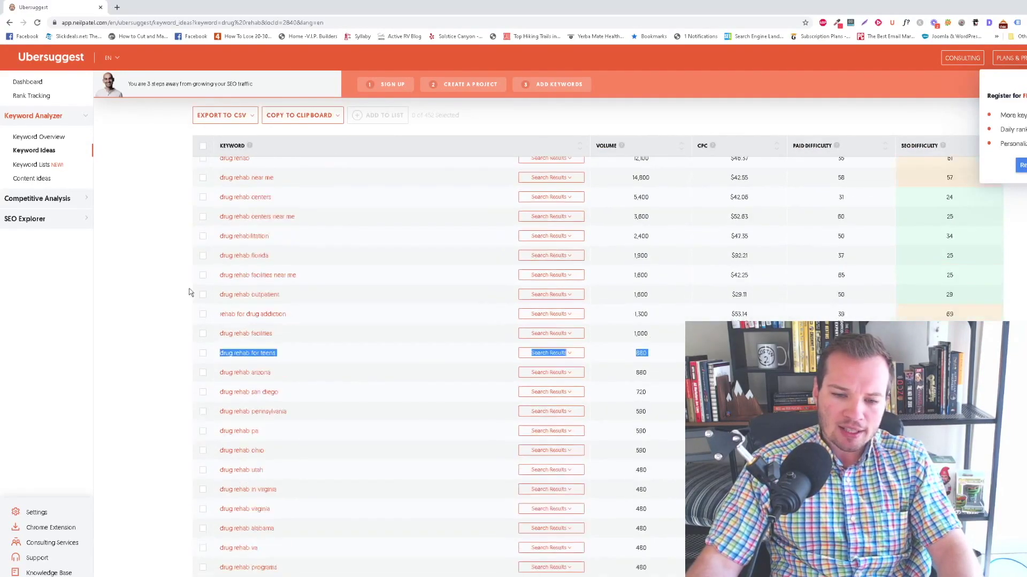
pyautogui.scroll(-5, 563, 432)
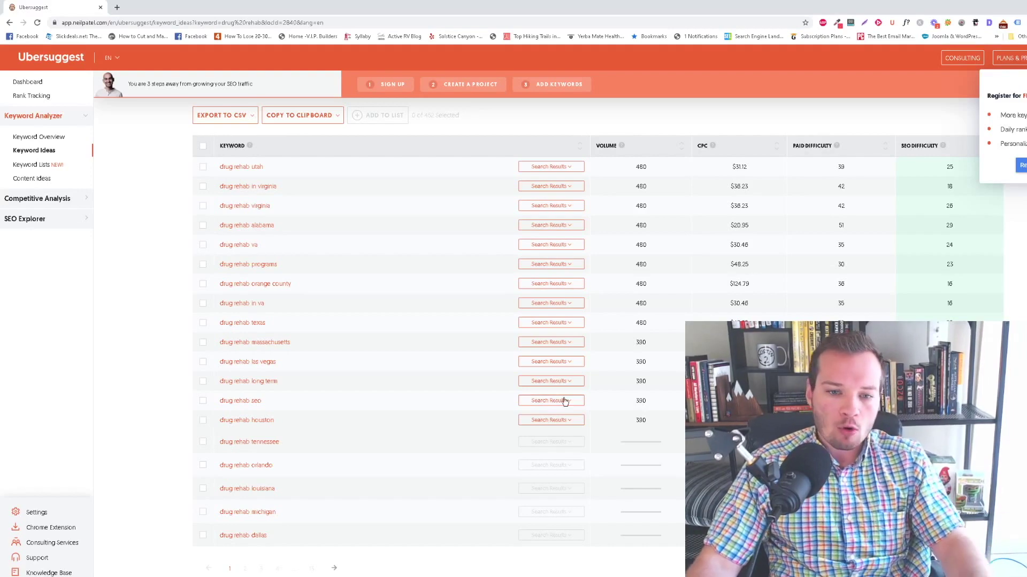
pyautogui.scroll(7, 565, 401)
pyautogui.moveTo(135, 354); pyautogui.dragTo(181, 335)
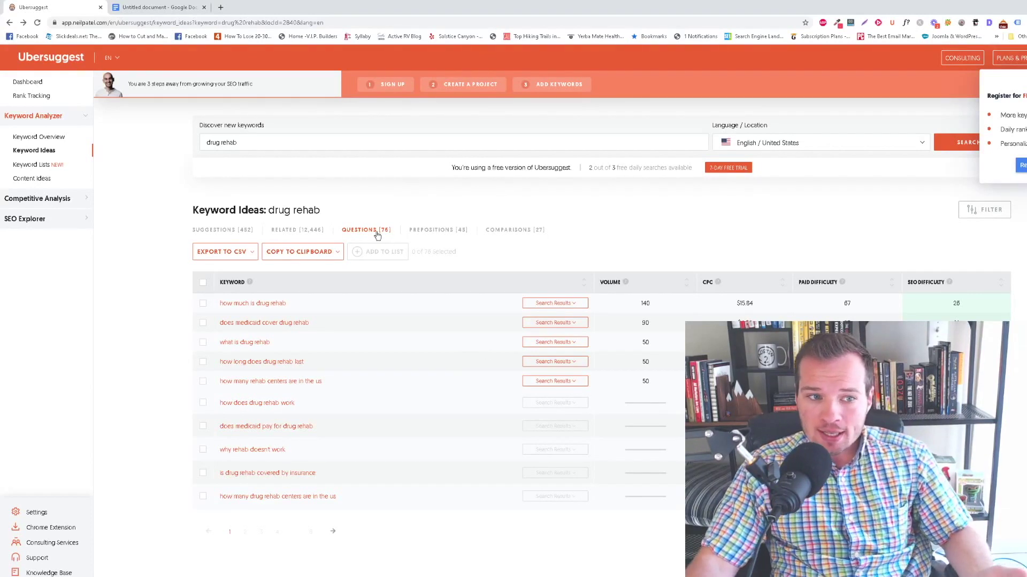
# Pick out 'what is drug rehab' (volume 50) among the question keywords
pyautogui.moveTo(234, 140); pyautogui.dragTo(215, 145)
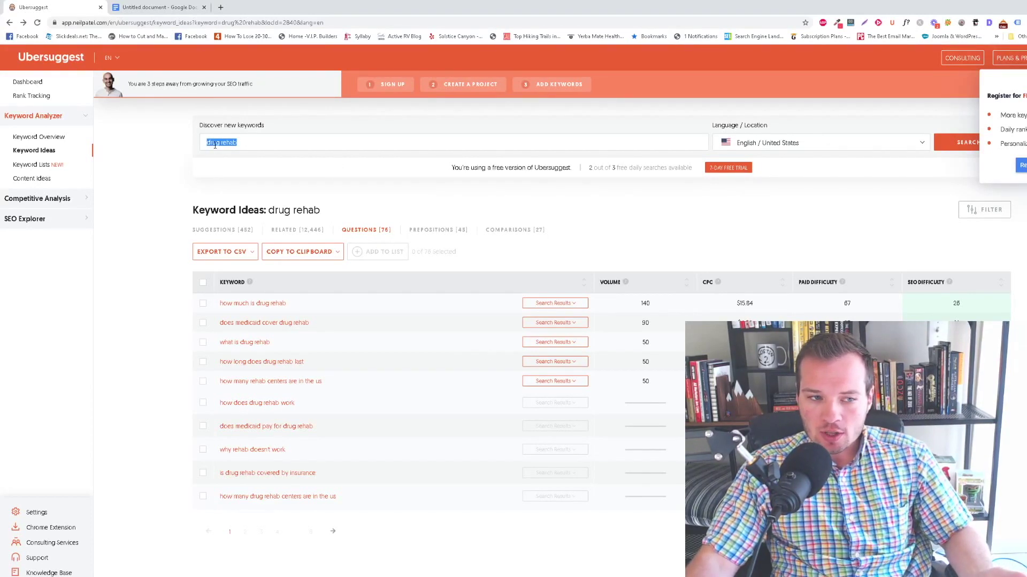
pyautogui.click(288, 170)
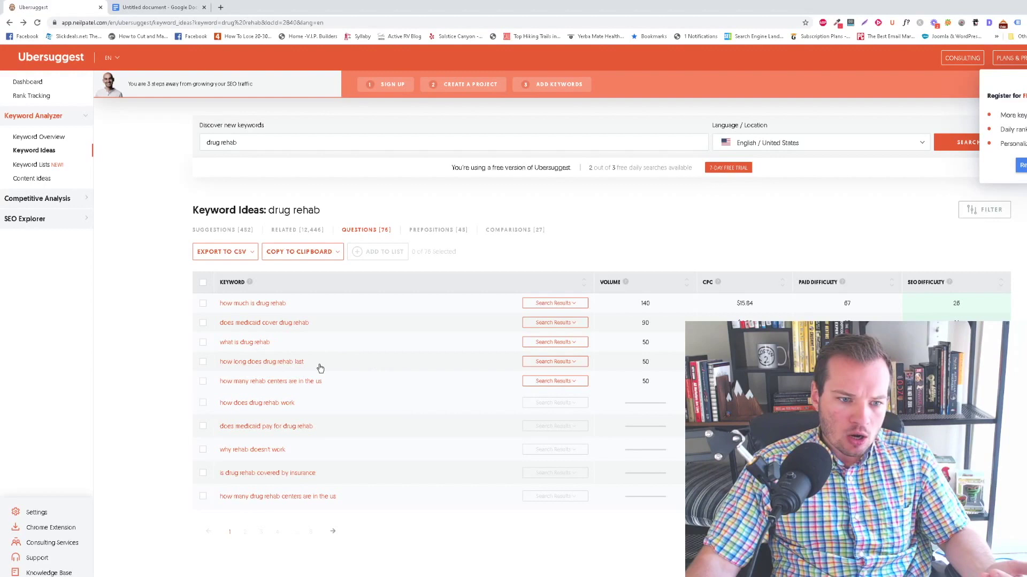
pyautogui.moveTo(284, 344); pyautogui.dragTo(155, 346)
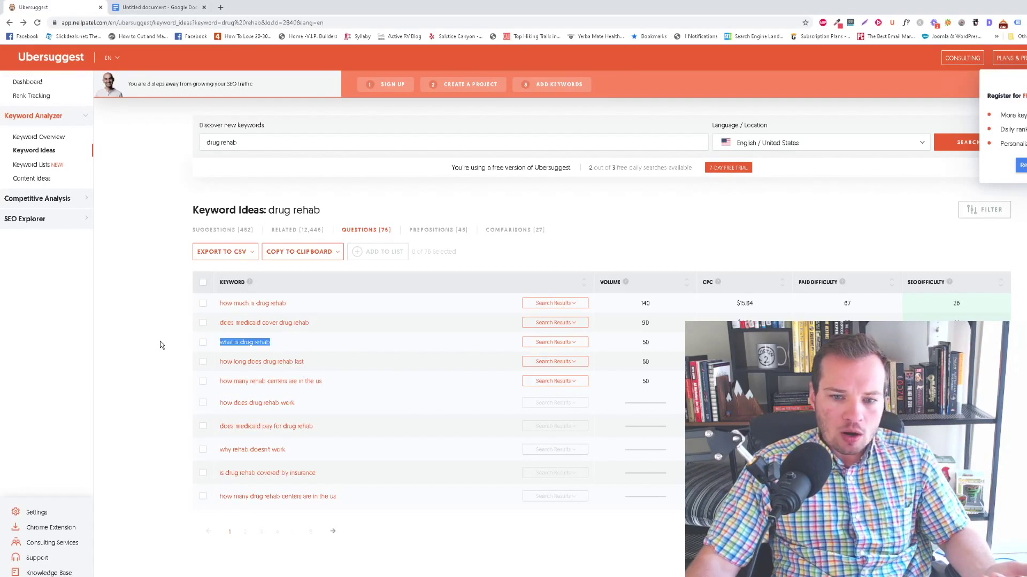
pyautogui.moveTo(659, 345); pyautogui.dragTo(637, 343)
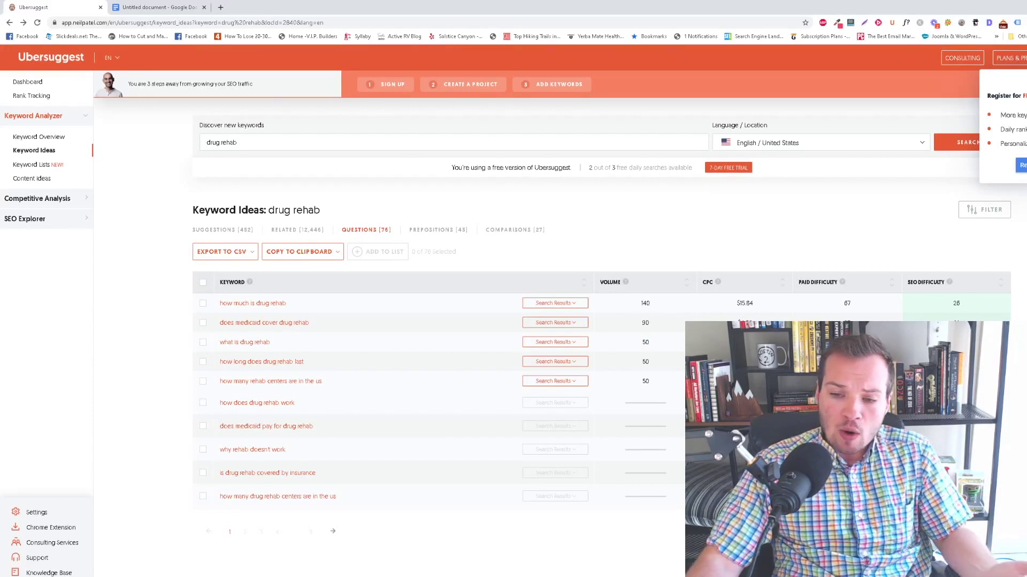
pyautogui.moveTo(294, 343); pyautogui.dragTo(230, 351)
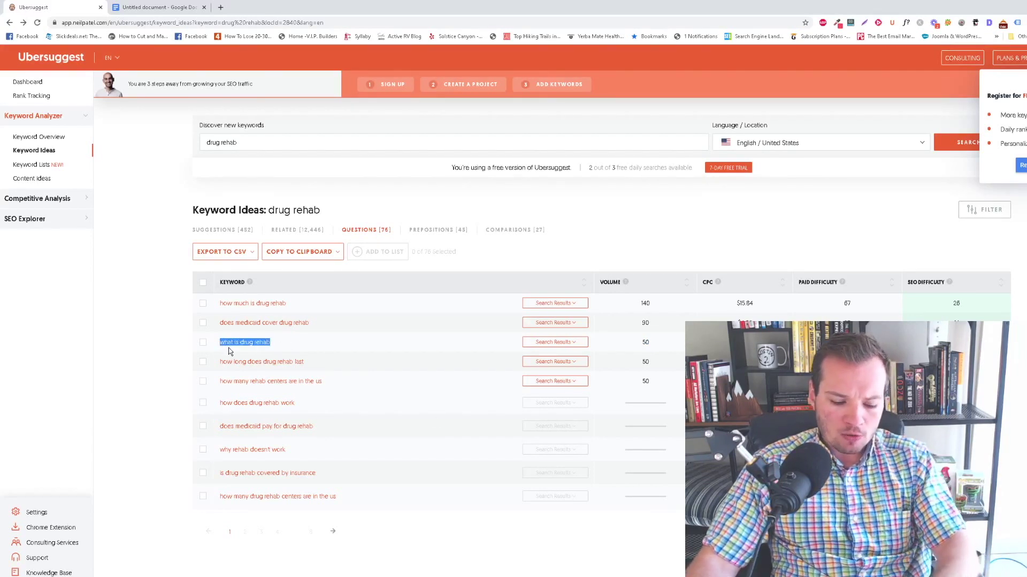
# Open the 'what is drug rehab' overview and select the keyword in the search box
pyautogui.click(247, 345)
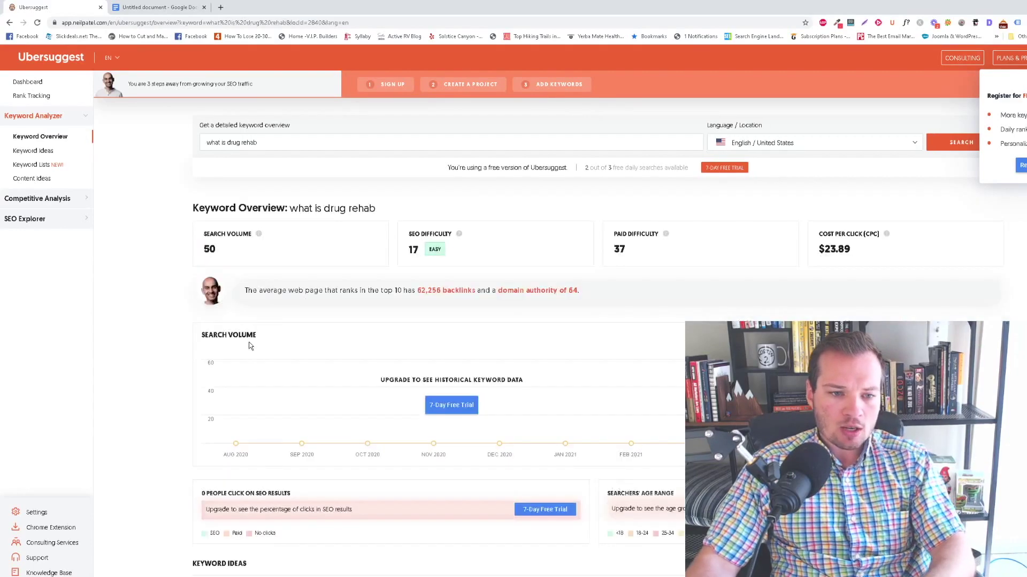
pyautogui.scroll(-4, 484, 369)
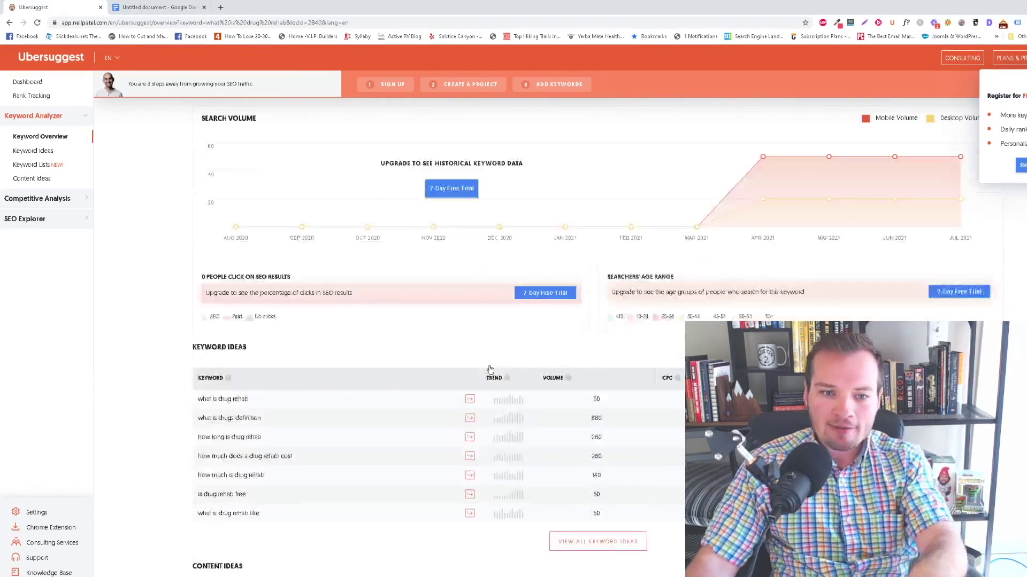
pyautogui.scroll(-3, 138, 381)
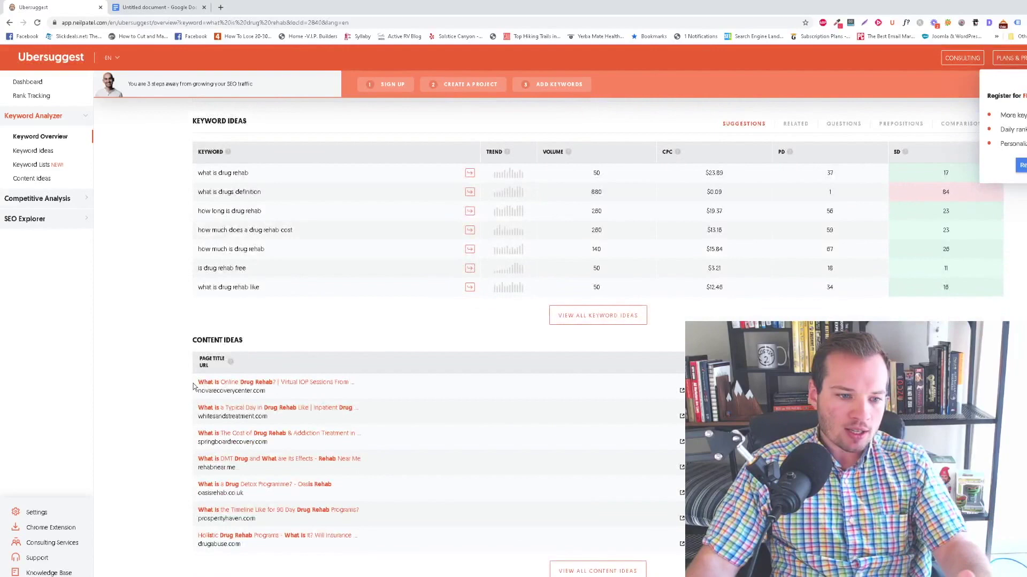
pyautogui.scroll(6, 203, 332)
pyautogui.scroll(3, 235, 266)
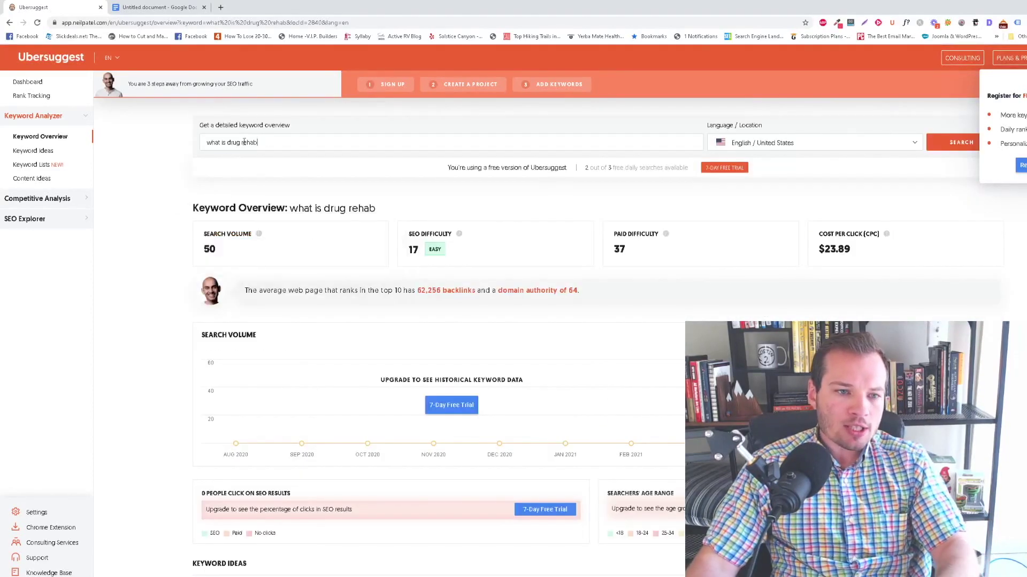
pyautogui.moveTo(257, 143); pyautogui.dragTo(155, 167)
pyautogui.hotkey('ctrl', 'c')
# Paste 'what is drug rehab' after Target Keyword in the outline and add an empty line below
pyautogui.click(172, 4)
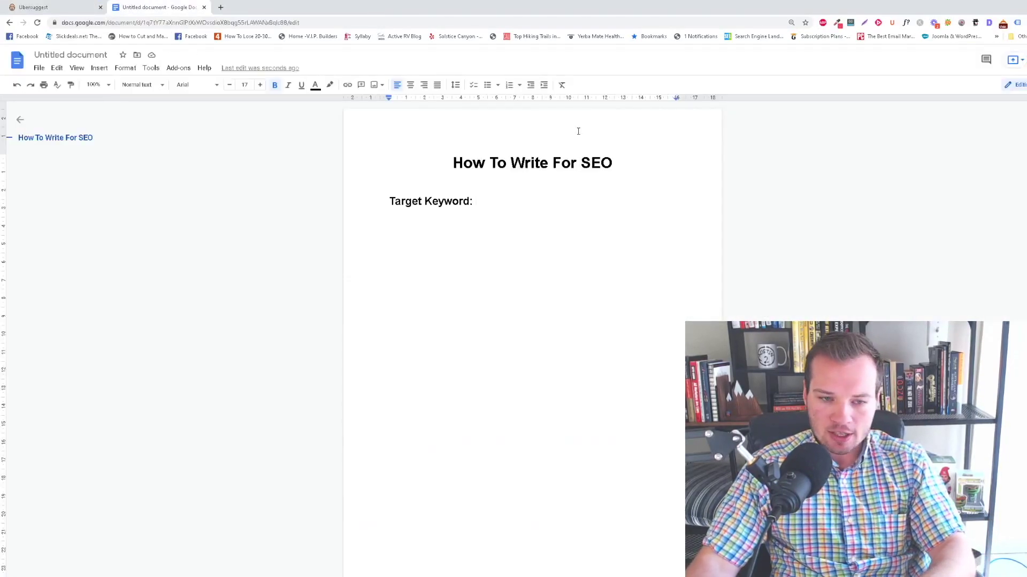
pyautogui.hotkey('ctrl', 'v')
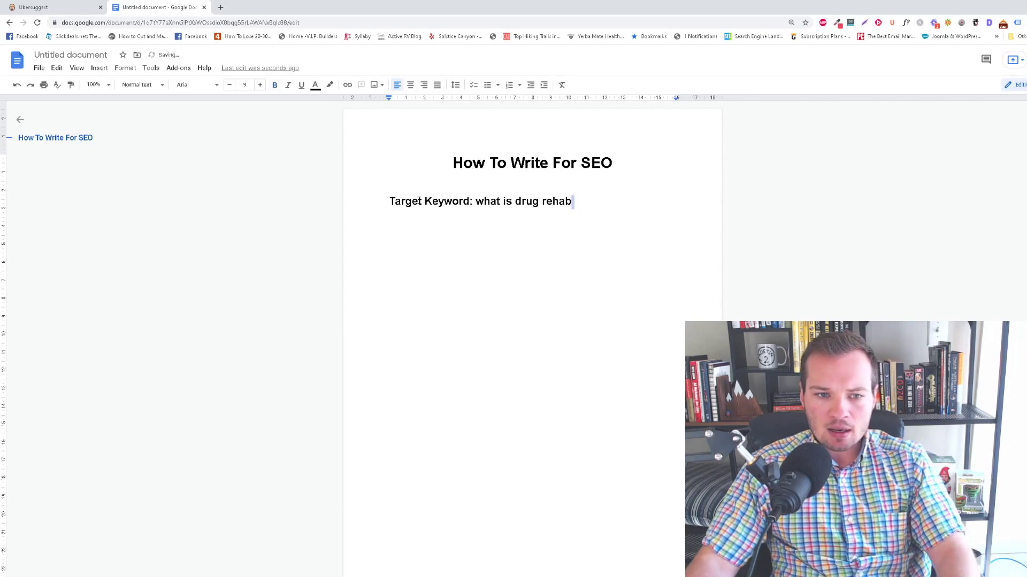
pyautogui.click(402, 201)
pyautogui.moveTo(388, 201); pyautogui.dragTo(598, 202)
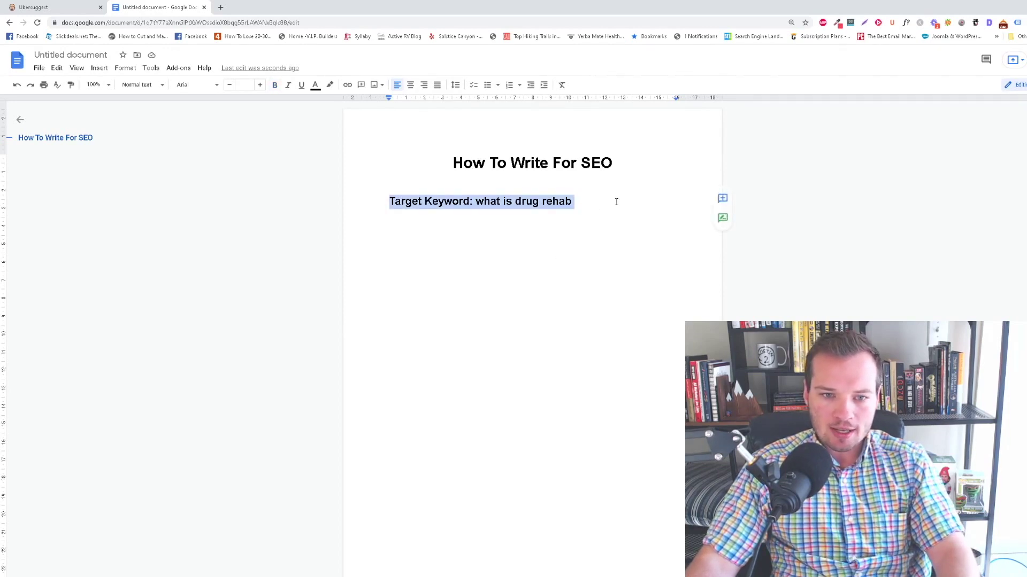
pyautogui.click(613, 209)
pyautogui.press('Return')
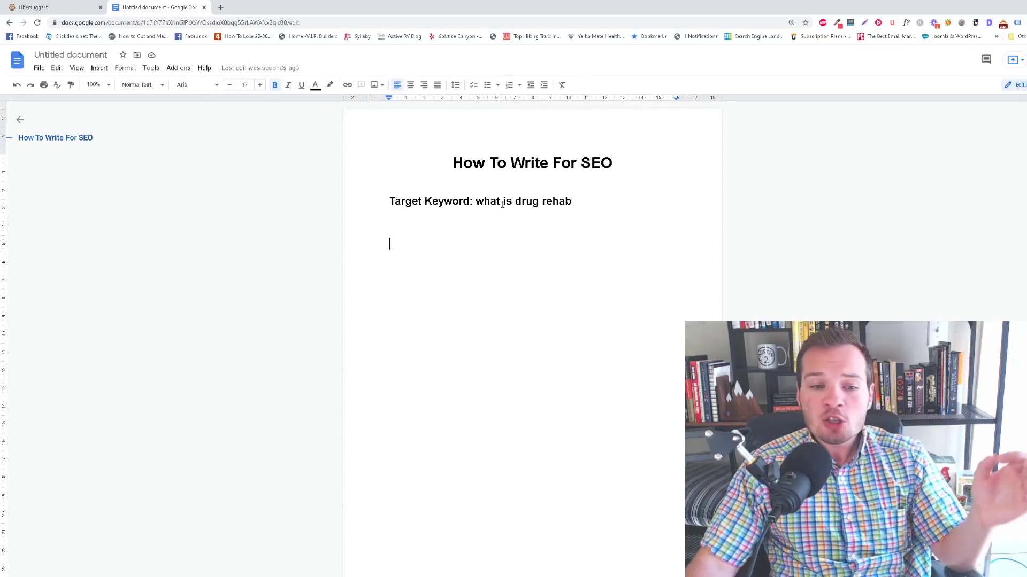
pyautogui.moveTo(571, 202); pyautogui.dragTo(432, 202)
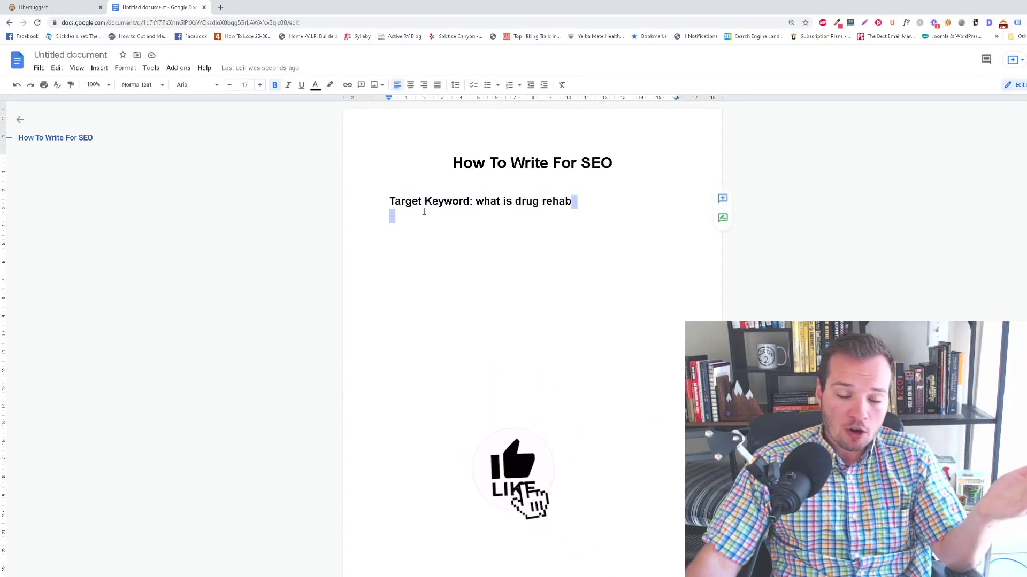
pyautogui.moveTo(571, 203); pyautogui.dragTo(476, 203)
pyautogui.click(544, 252)
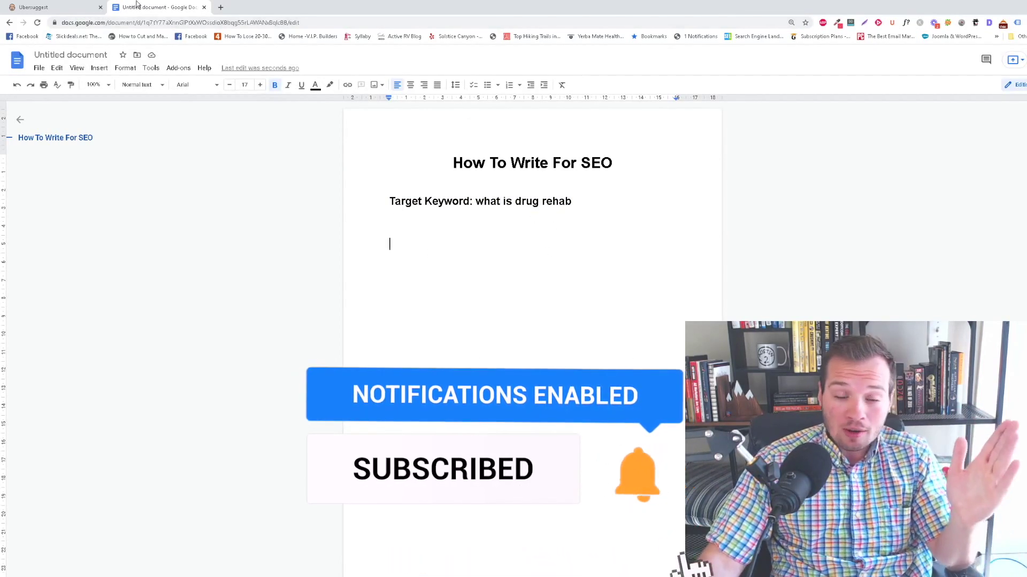
# Return to the 'what is drug rehab' overview and scroll to its Content Ideas articles
pyautogui.click(71, 5)
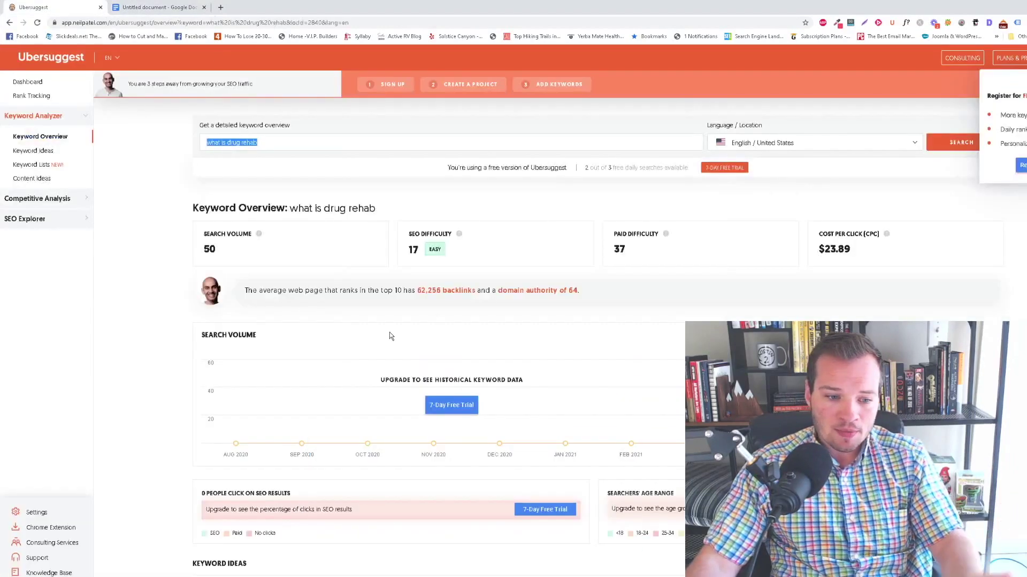
pyautogui.scroll(-8, 350, 310)
pyautogui.scroll(-1, 349, 310)
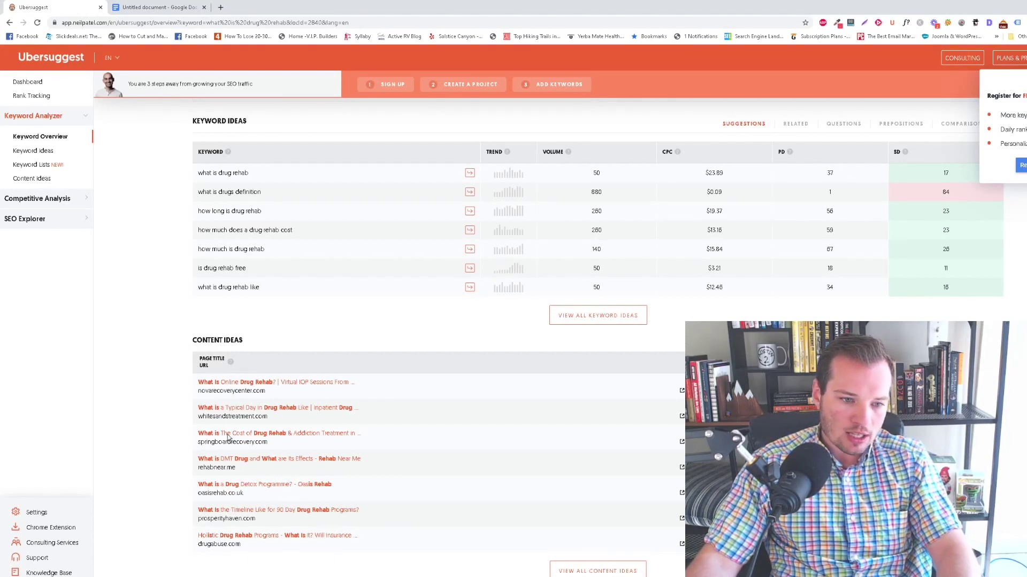
pyautogui.moveTo(269, 394); pyautogui.dragTo(193, 389)
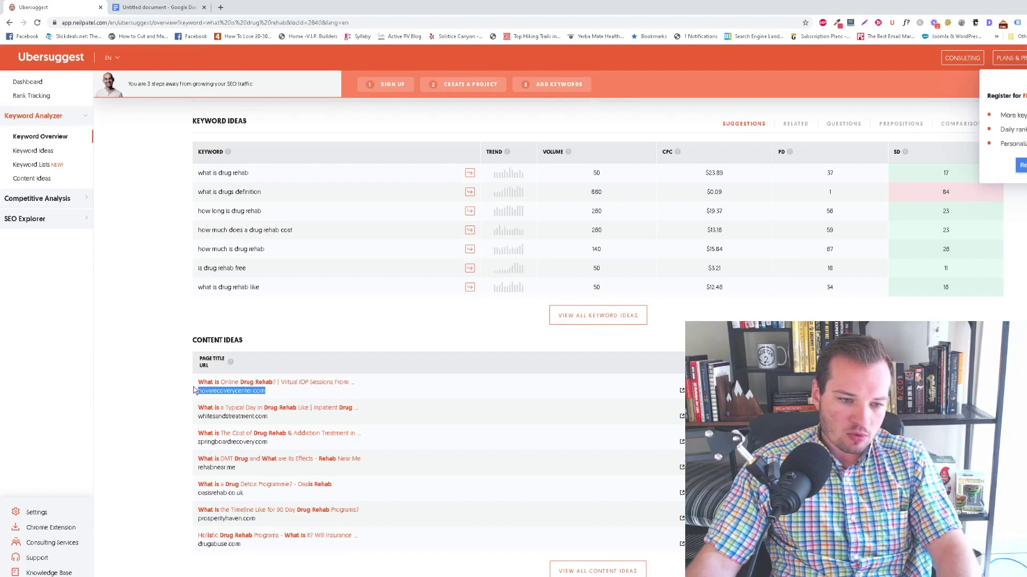
pyautogui.click(199, 389)
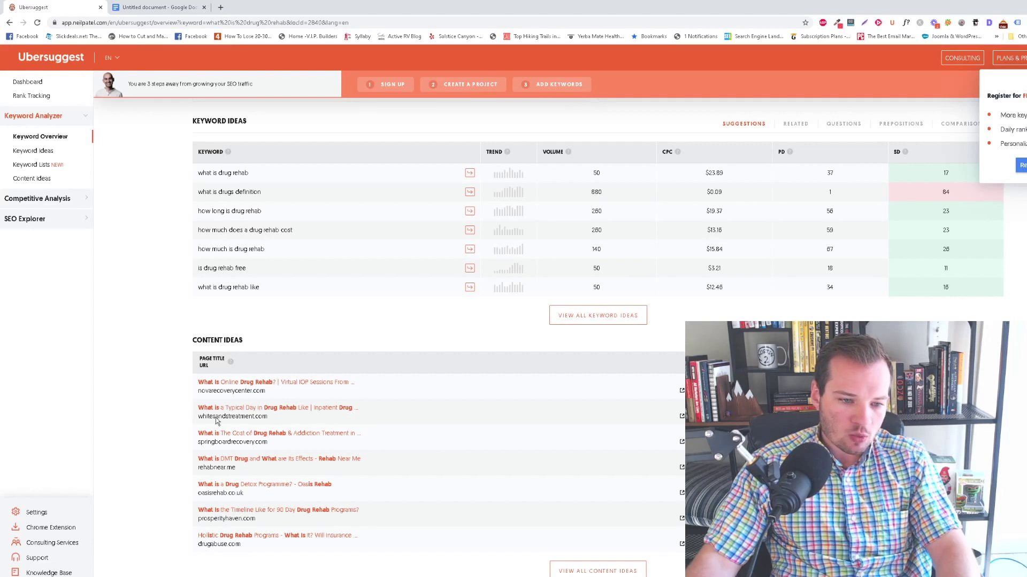
# Open the WhiteSands 'typical day in drug rehab' and Nova online drug rehab articles in new tabs
pyautogui.click(300, 411)
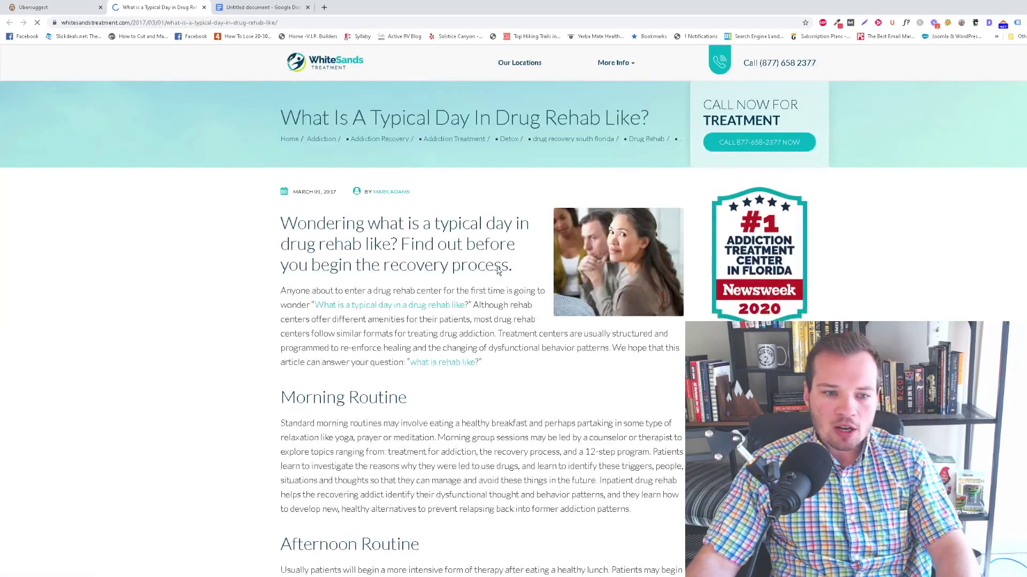
pyautogui.scroll(-15, 447, 252)
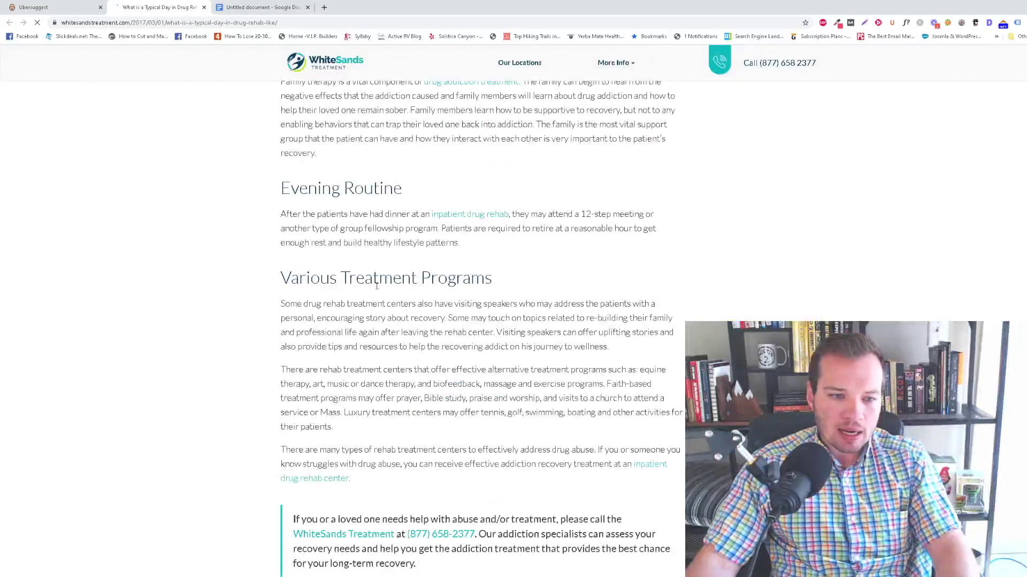
pyautogui.click(20, 5)
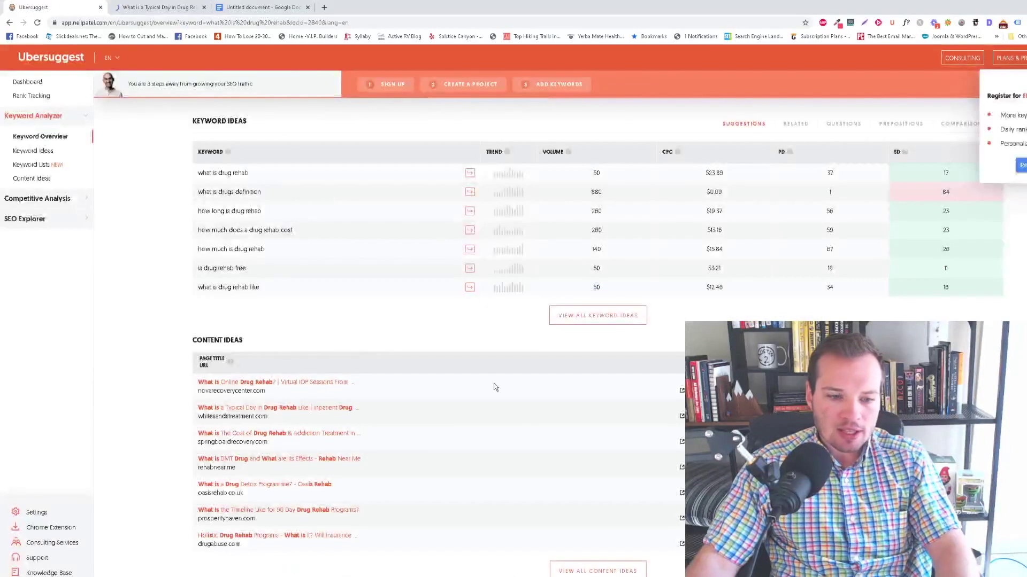
pyautogui.keyDown('ctrl'); pyautogui.click(247, 383); pyautogui.keyUp('ctrl')
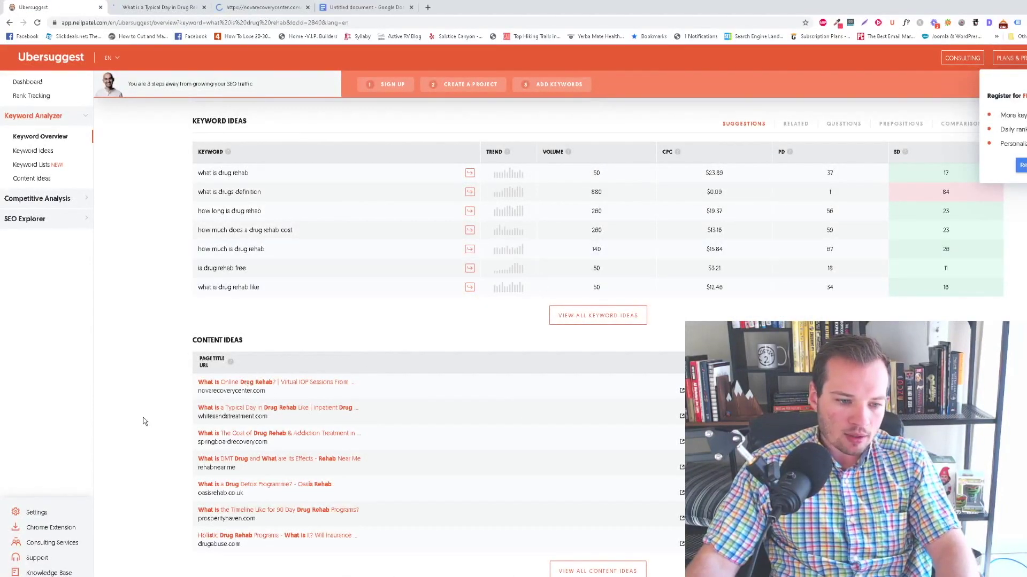
pyautogui.scroll(5, 142, 419)
# Read through the online drug rehab competitor article
pyautogui.click(263, 6)
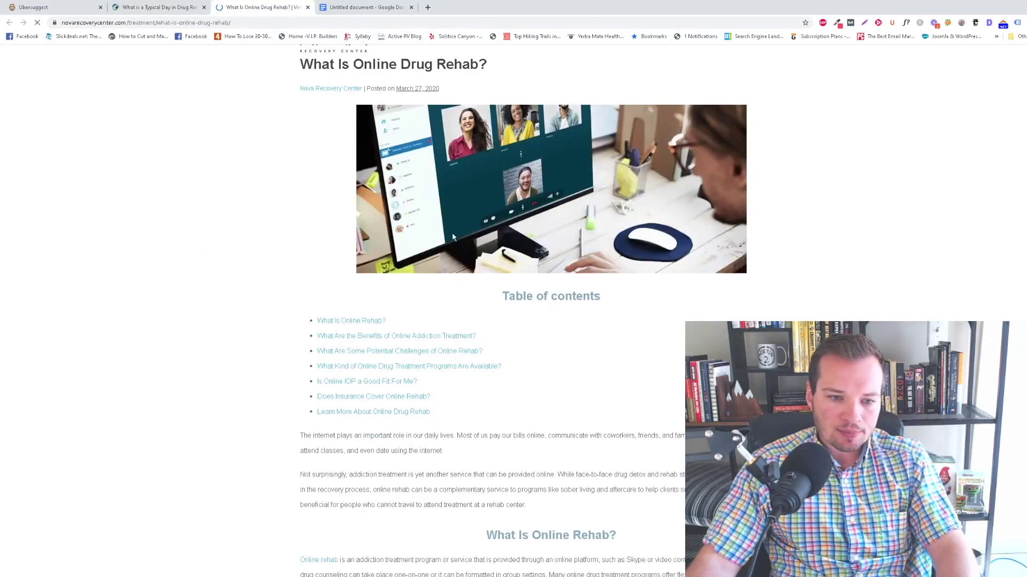
pyautogui.scroll(-2, 431, 422)
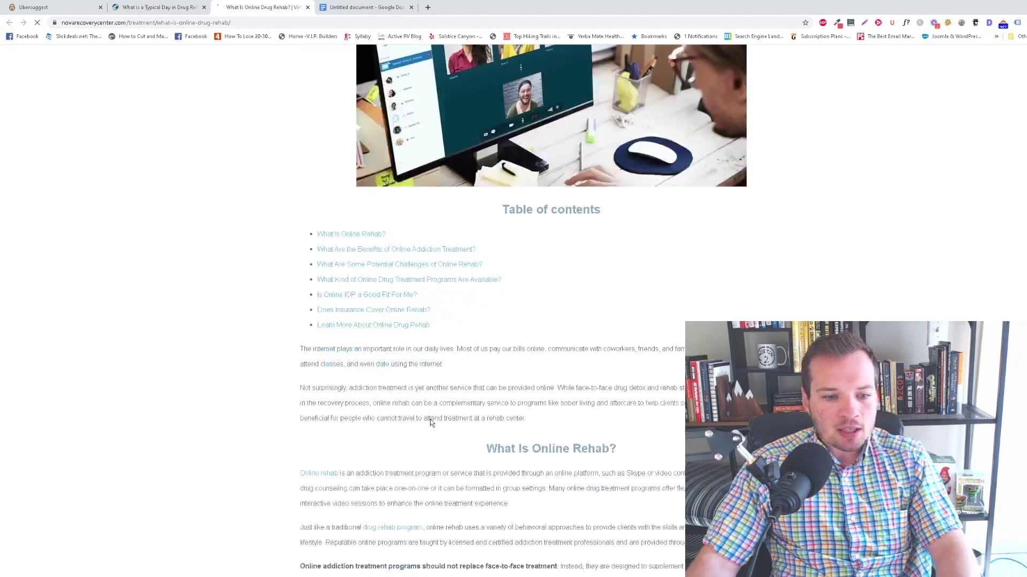
pyautogui.scroll(-6, 430, 419)
pyautogui.scroll(9, 273, 450)
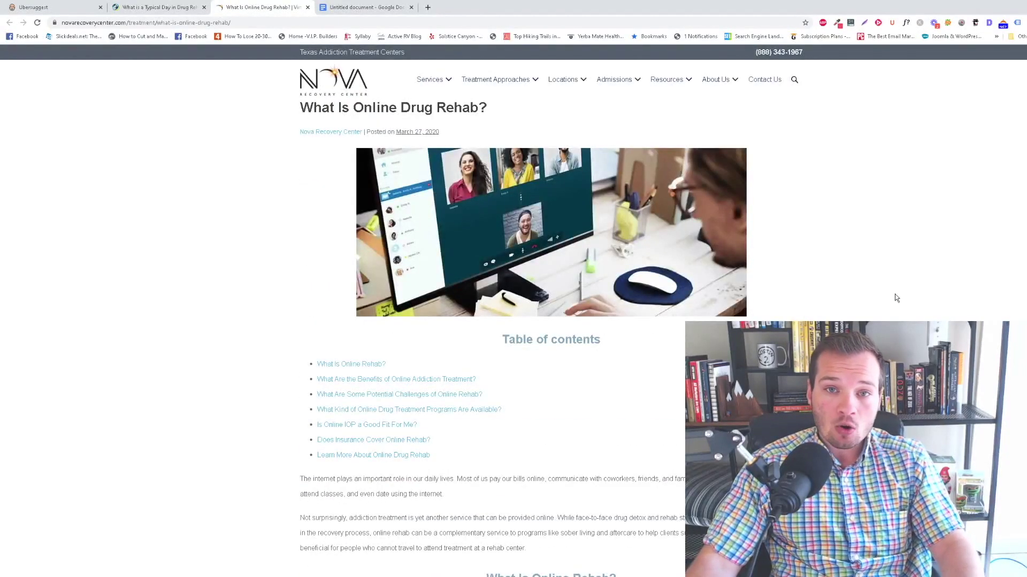
pyautogui.scroll(-3, 841, 265)
pyautogui.scroll(-2, 794, 280)
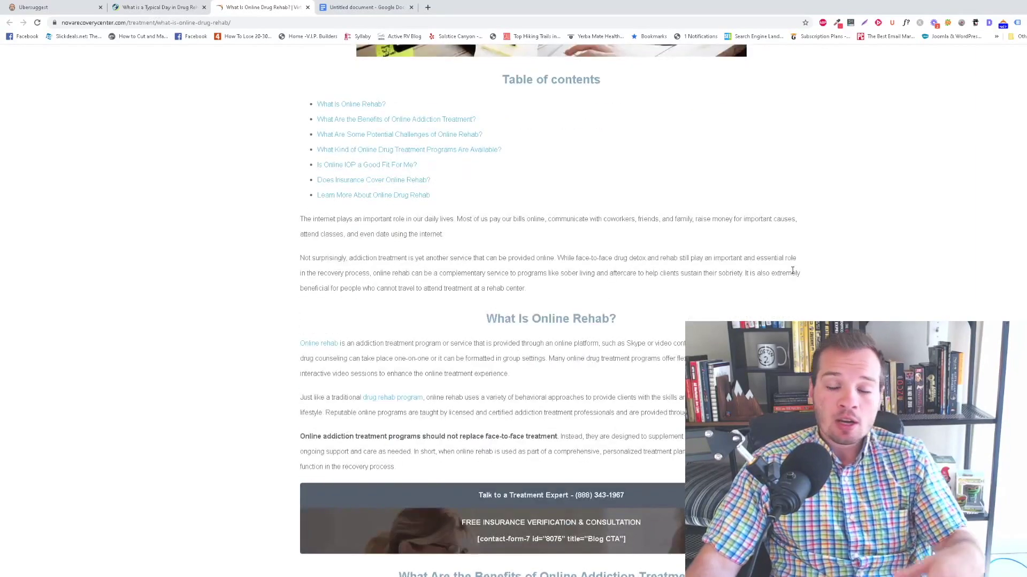
pyautogui.scroll(2, 780, 256)
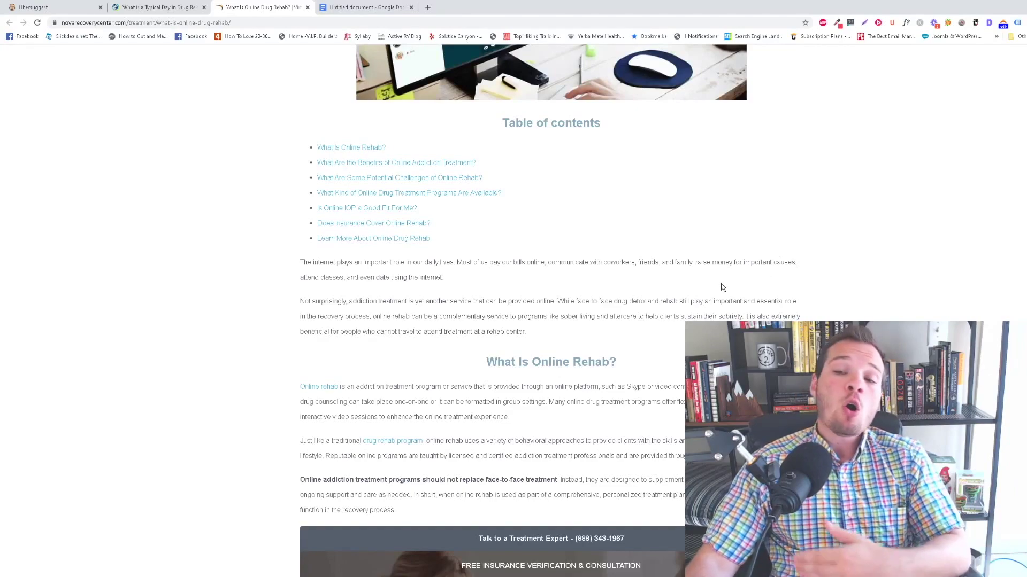
pyautogui.scroll(-10, 668, 288)
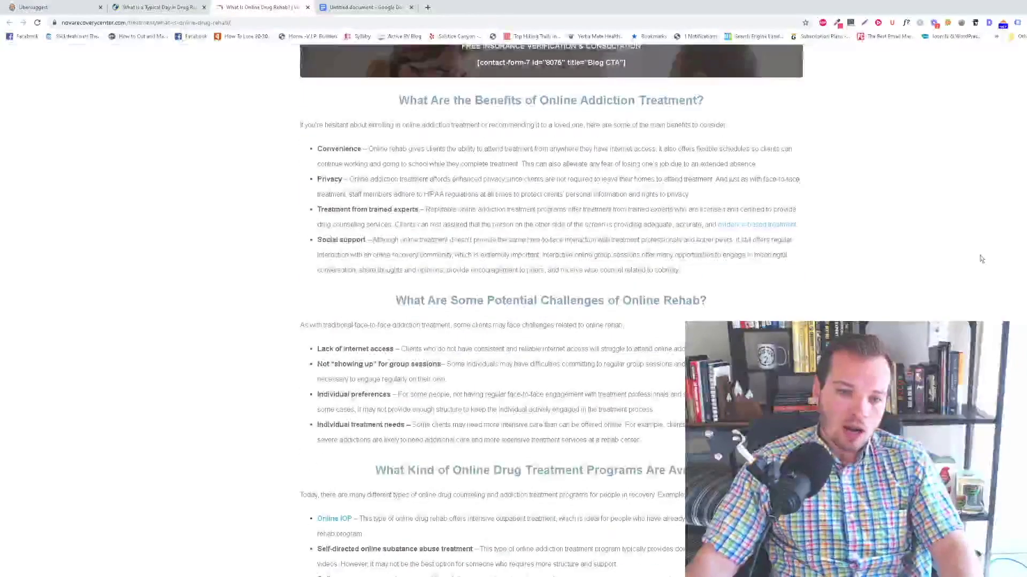
pyautogui.scroll(-7, 636, 348)
pyautogui.scroll(17, 637, 348)
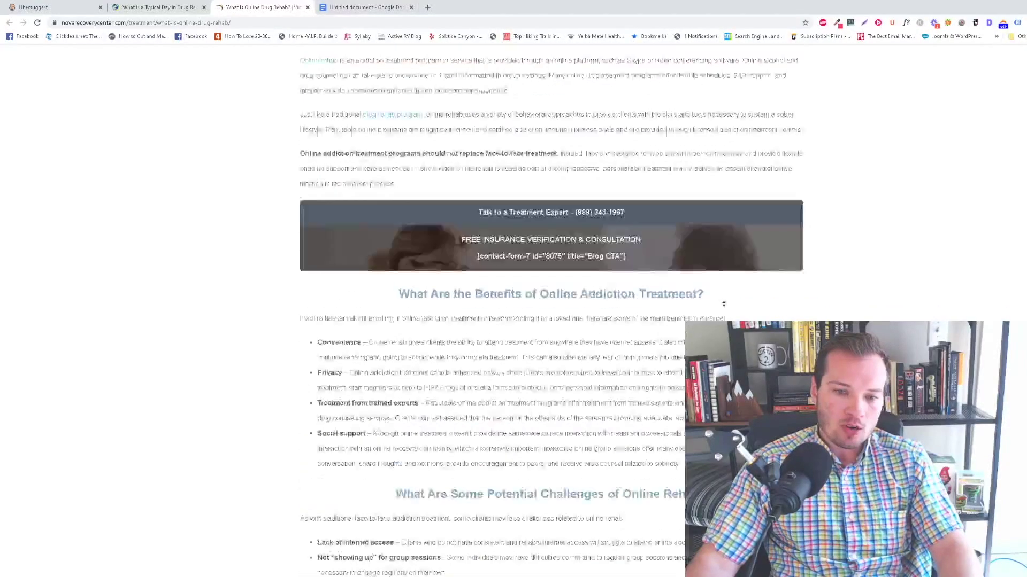
# Switch to the typical-day-in-drug-rehab article and highlight its Afternoon Routine heading
pyautogui.hotkey('ctrl', 'shift', 'Tab')
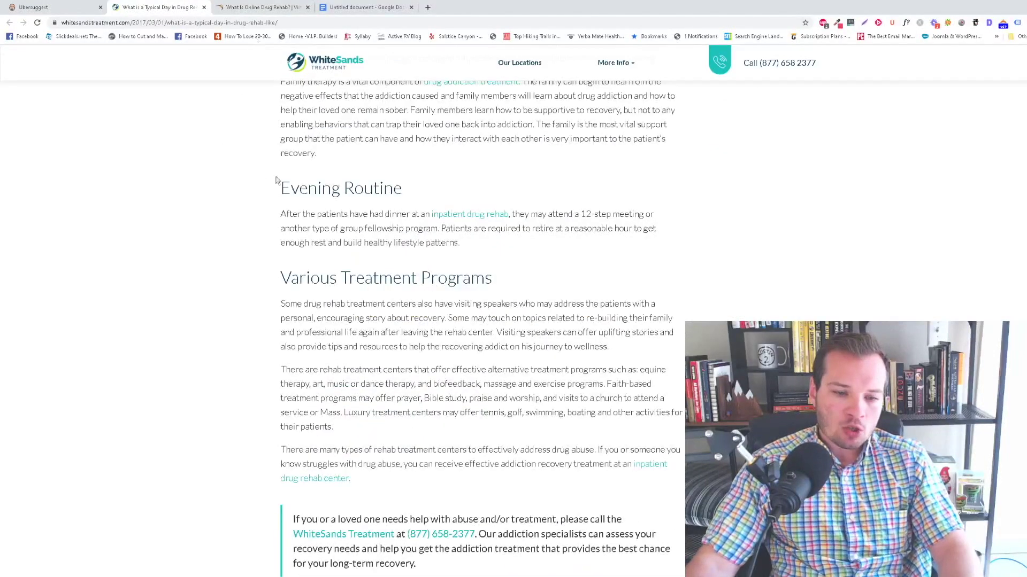
pyautogui.scroll(5, 256, 439)
pyautogui.scroll(2, 256, 439)
pyautogui.moveTo(420, 208); pyautogui.dragTo(258, 204)
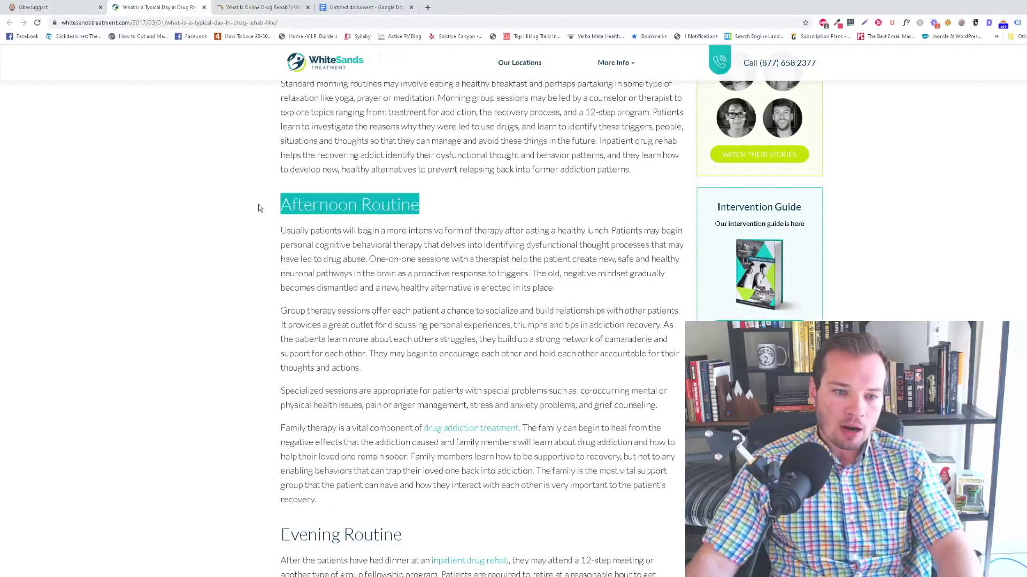
pyautogui.click(374, 309)
pyautogui.scroll(5, 444, 205)
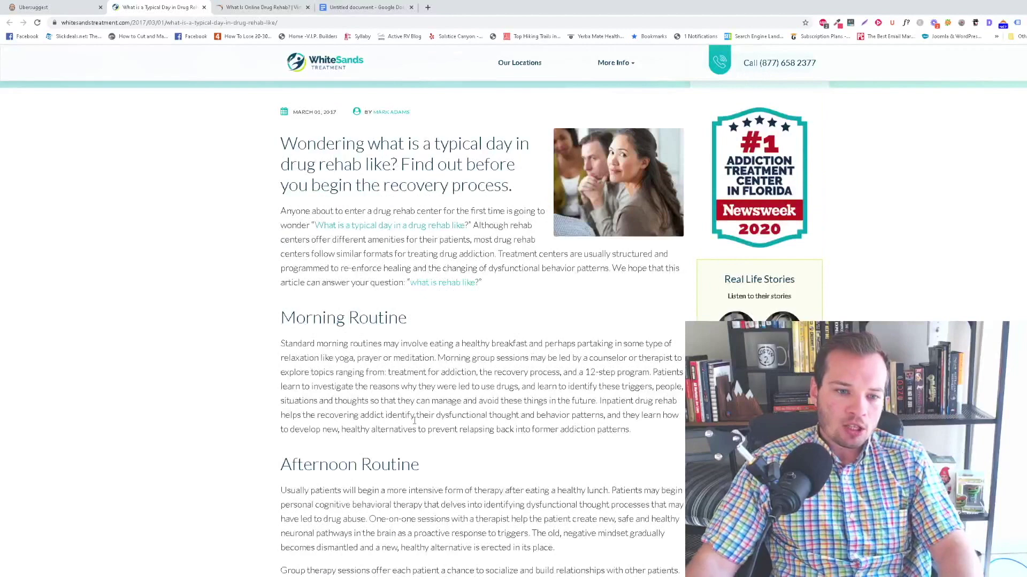
pyautogui.moveTo(458, 466); pyautogui.dragTo(230, 465)
# Scroll through the article, highlighting further section headings and text
pyautogui.scroll(-6, 334, 455)
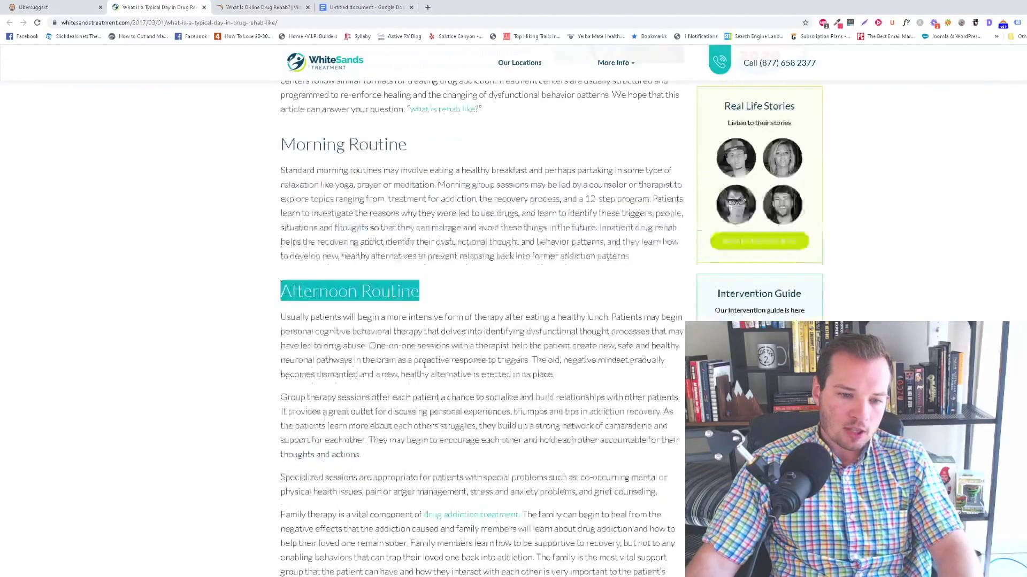
pyautogui.moveTo(371, 462); pyautogui.dragTo(213, 203)
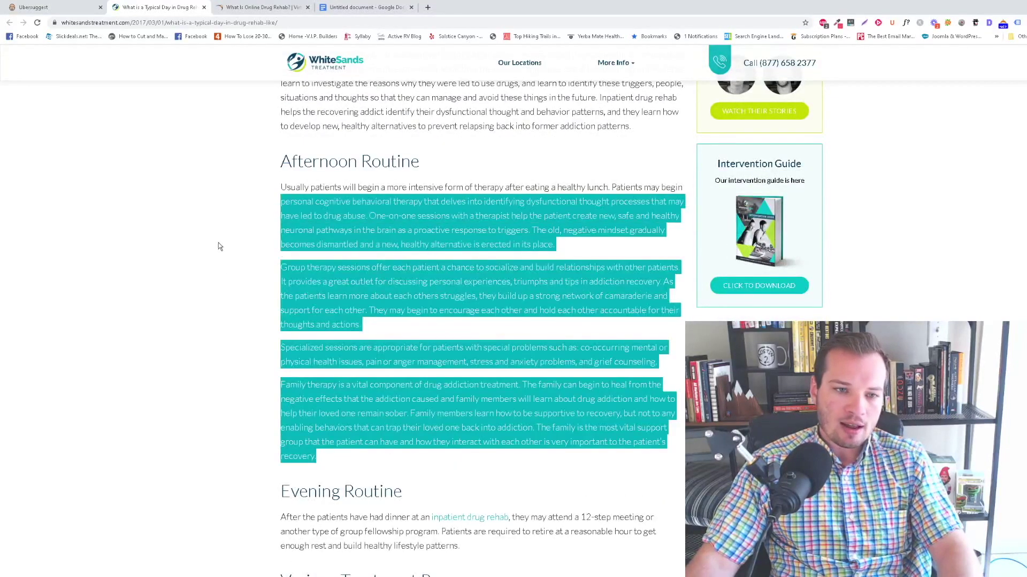
pyautogui.scroll(-7, 222, 294)
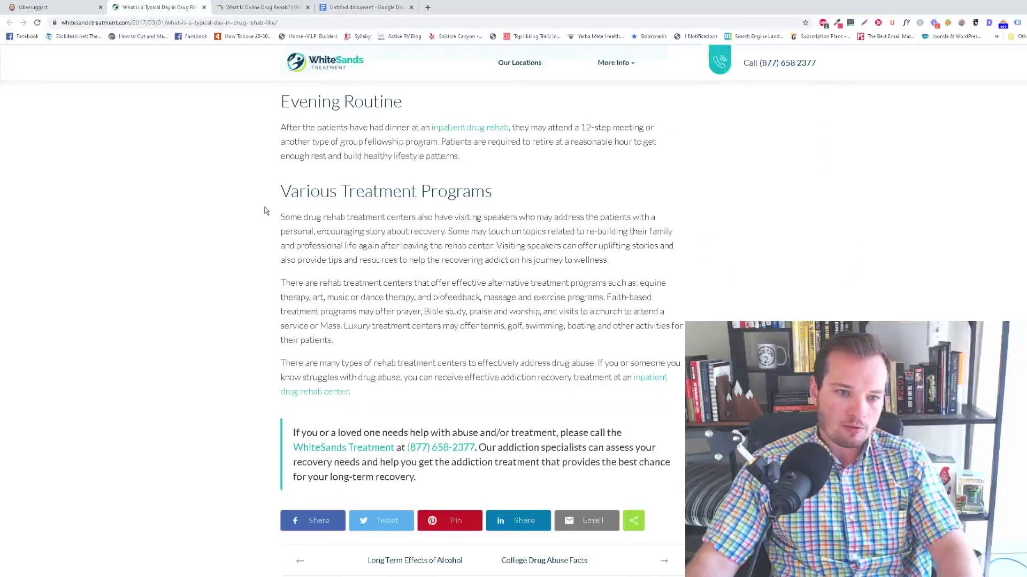
pyautogui.moveTo(264, 212); pyautogui.dragTo(505, 390)
pyautogui.scroll(-6, 511, 432)
pyautogui.scroll(20, 511, 432)
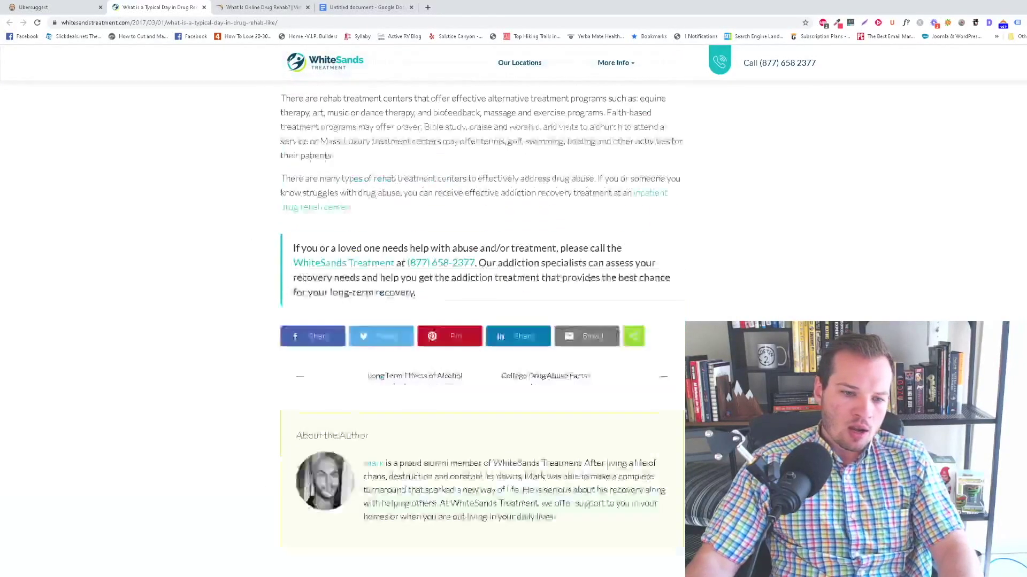
# Highlight the article's introductory heading and then its main title
pyautogui.moveTo(259, 217); pyautogui.dragTo(527, 261)
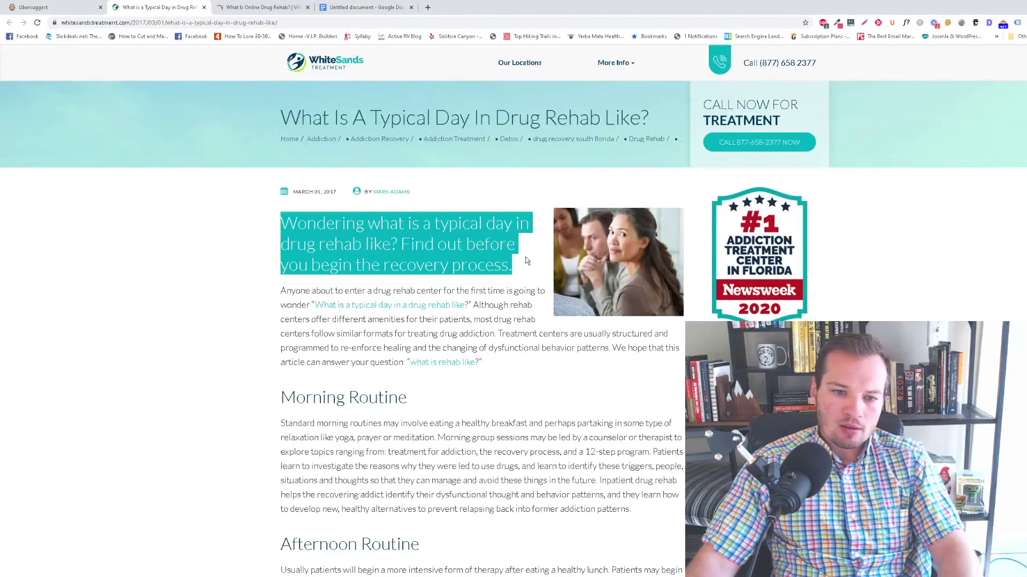
pyautogui.click(295, 266)
pyautogui.scroll(-4, 297, 283)
pyautogui.scroll(4, 300, 301)
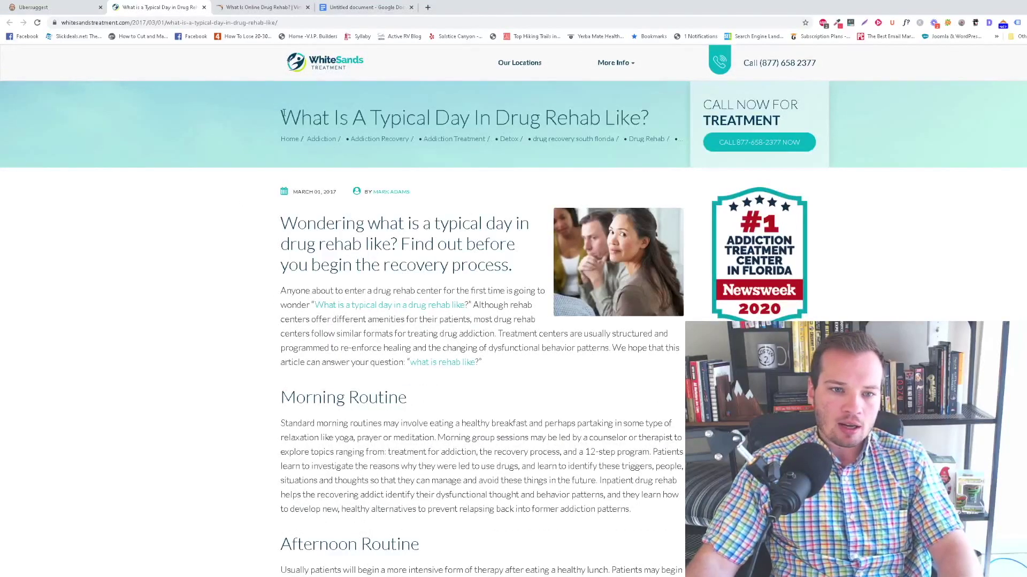
pyautogui.moveTo(282, 117); pyautogui.dragTo(649, 119)
# Write 'Paragraph 1: What is drug rehab' and 'Paragraph 2: What does drug rehab look like?'
pyautogui.click(355, 7)
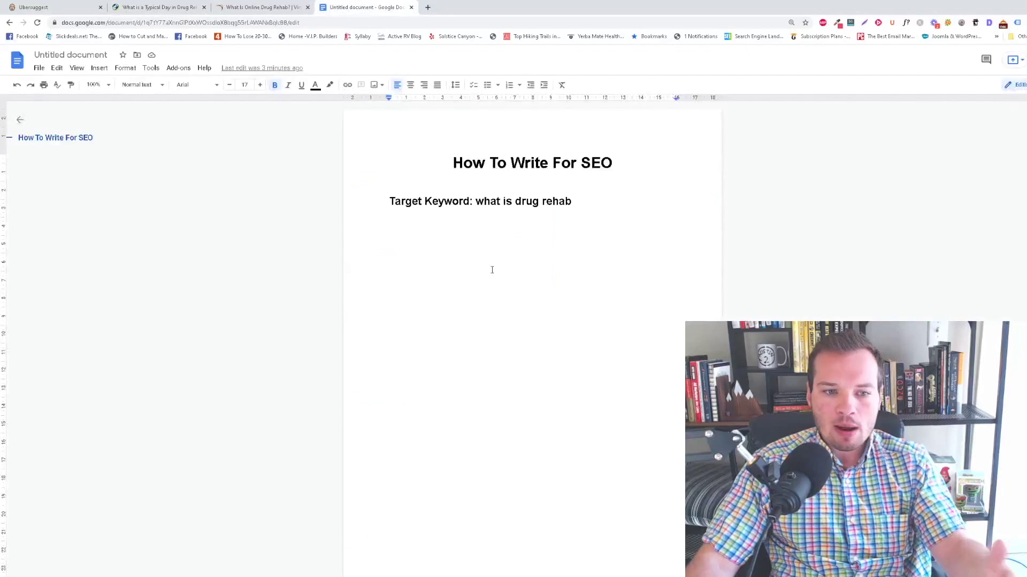
pyautogui.write('Paragraph 1:')
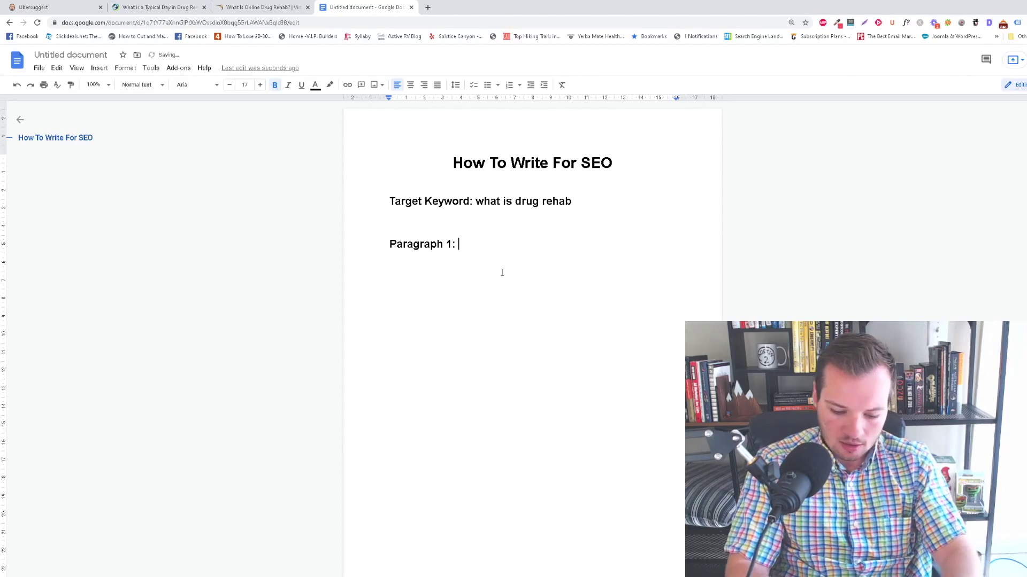
pyautogui.write(' Wha')
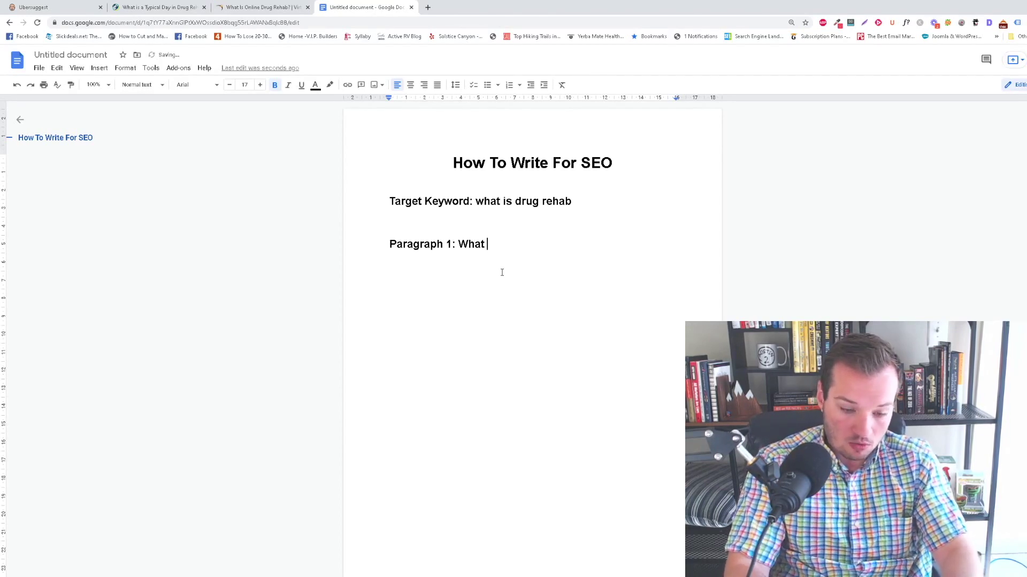
pyautogui.write('t ')
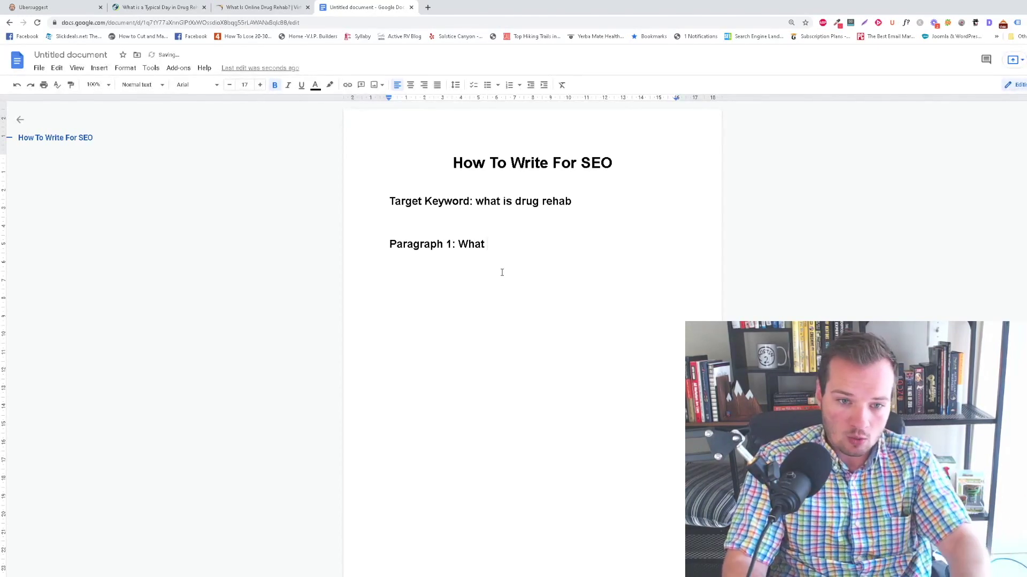
pyautogui.write('is drug ')
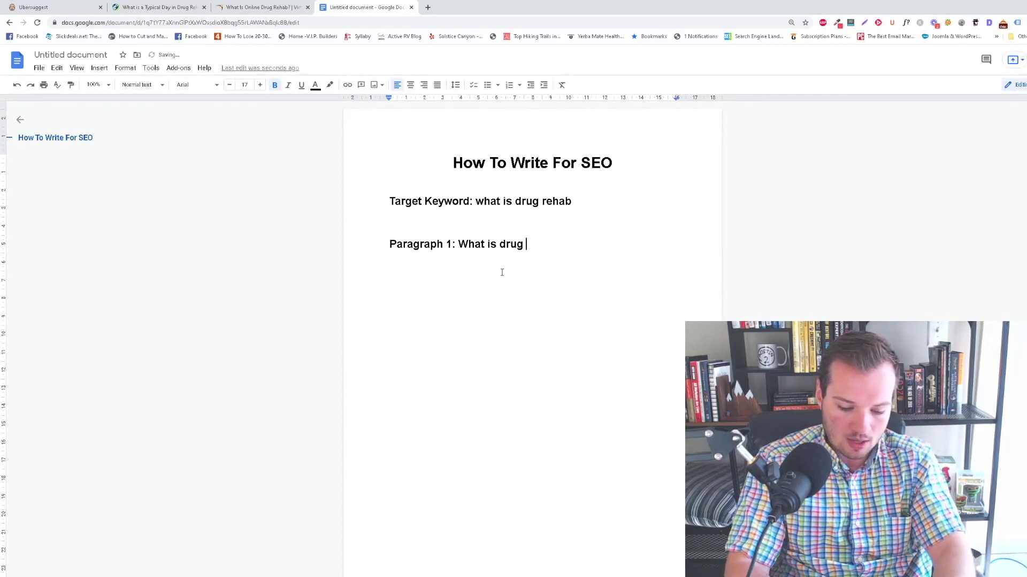
pyautogui.write('rehab?')
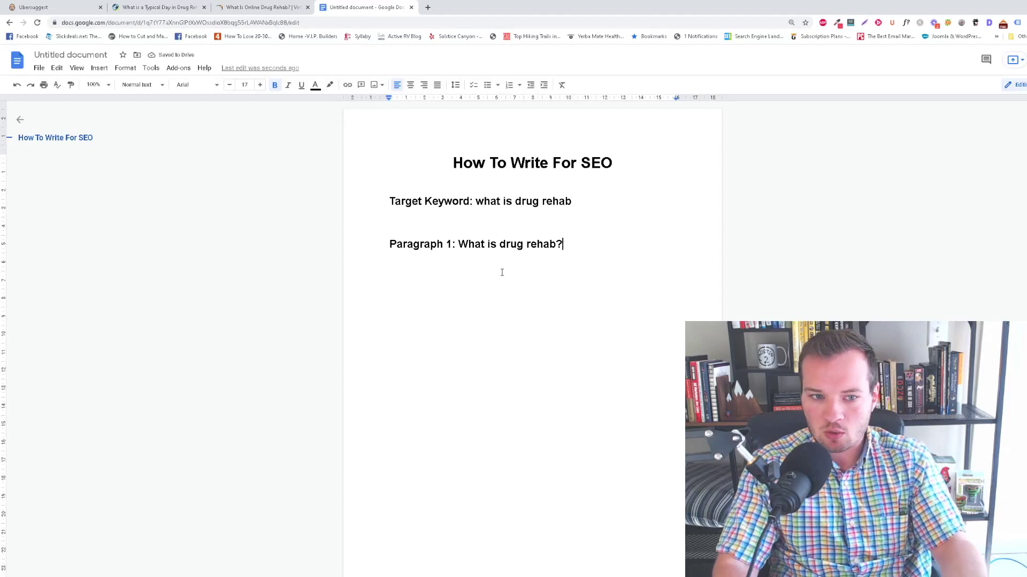
pyautogui.press('Return')
pyautogui.write('Paragrapgh')
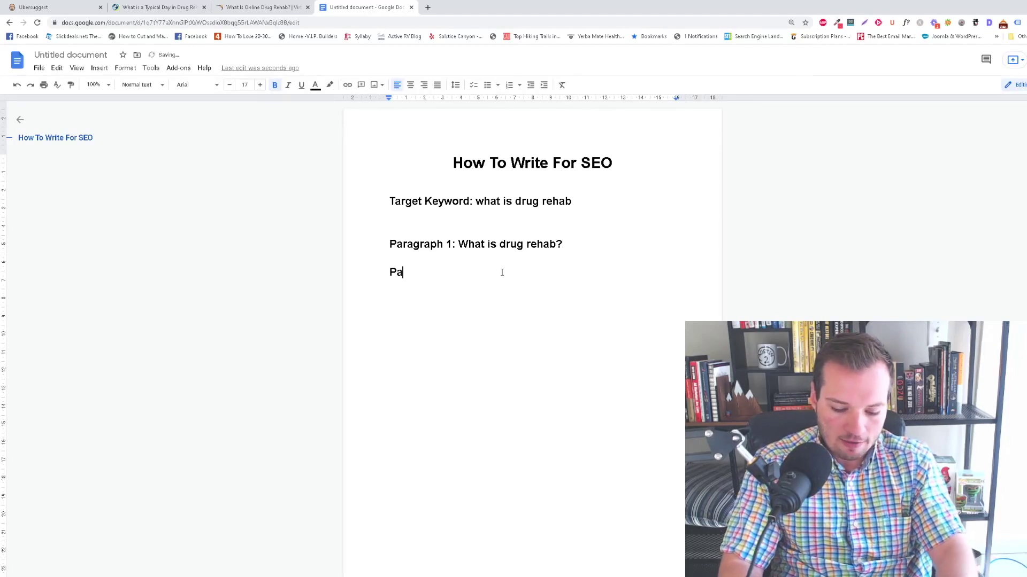
pyautogui.press('BackSpace')
pyautogui.press('BackSpace')
pyautogui.write('h 2 m')
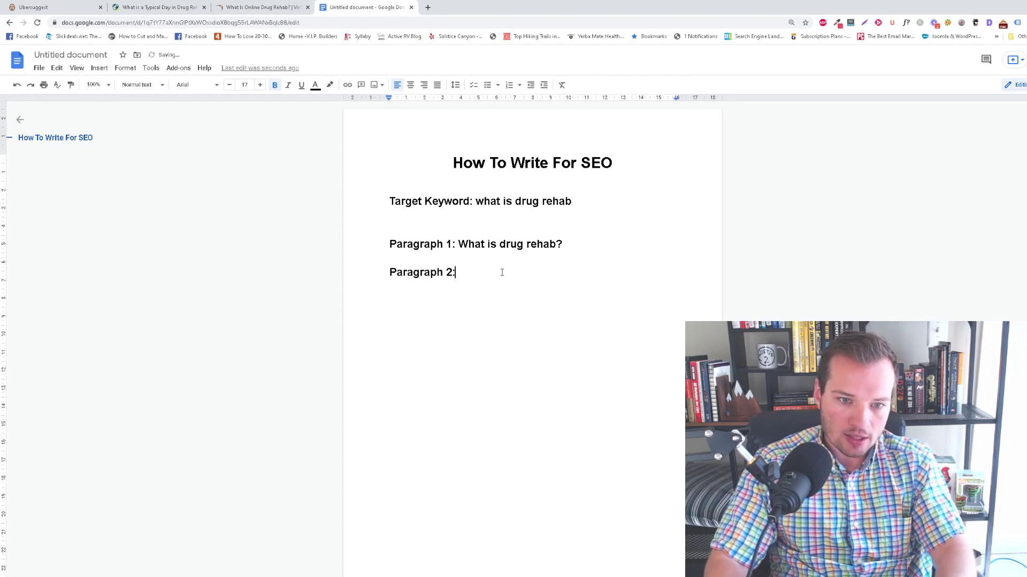
pyautogui.write('Wha')
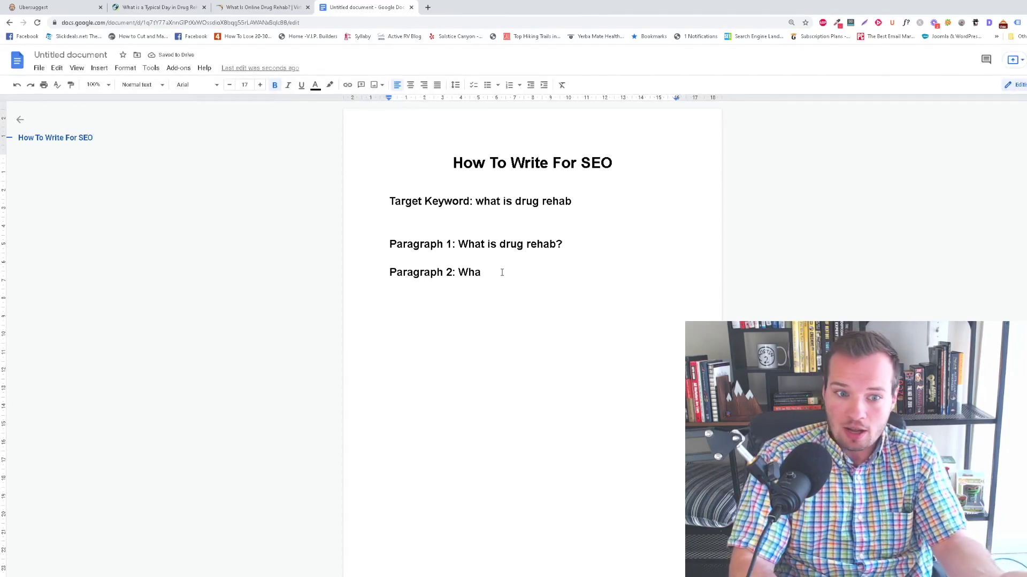
pyautogui.write('t does drug r')
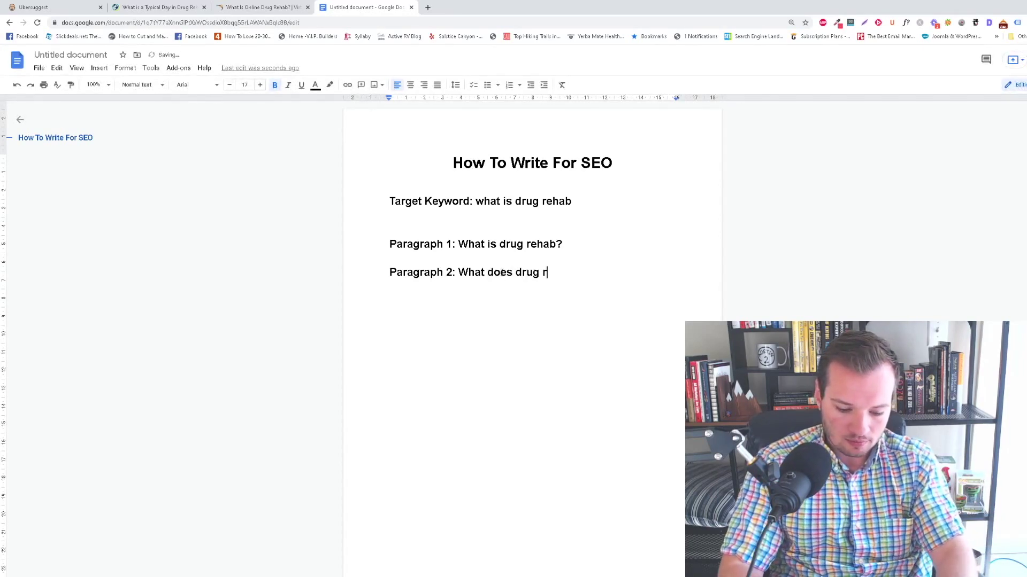
pyautogui.write('ehab look like?')
pyautogui.press('Return')
pyautogui.press('Return')
# Look up the 'What Are the Benefits' heading in the What Is Online Drug Rehab article
pyautogui.click(284, 4)
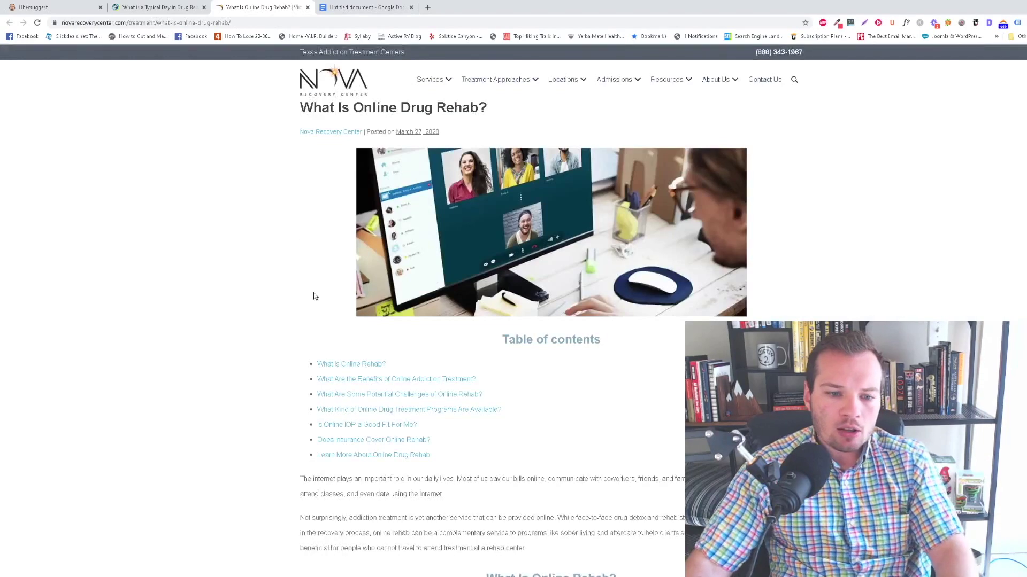
pyautogui.scroll(-10, 380, 298)
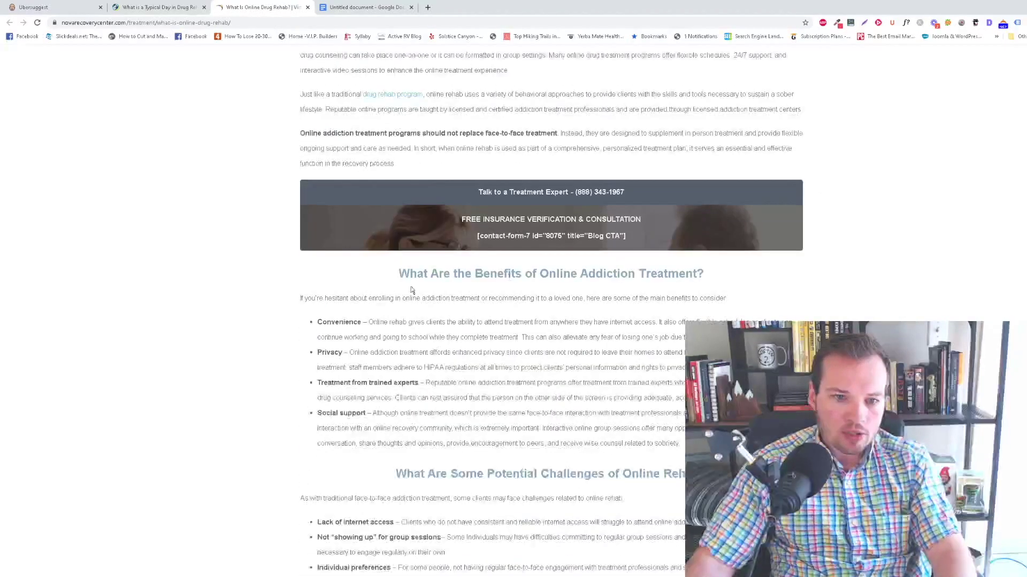
pyautogui.moveTo(396, 274); pyautogui.dragTo(732, 298)
pyautogui.click(747, 282)
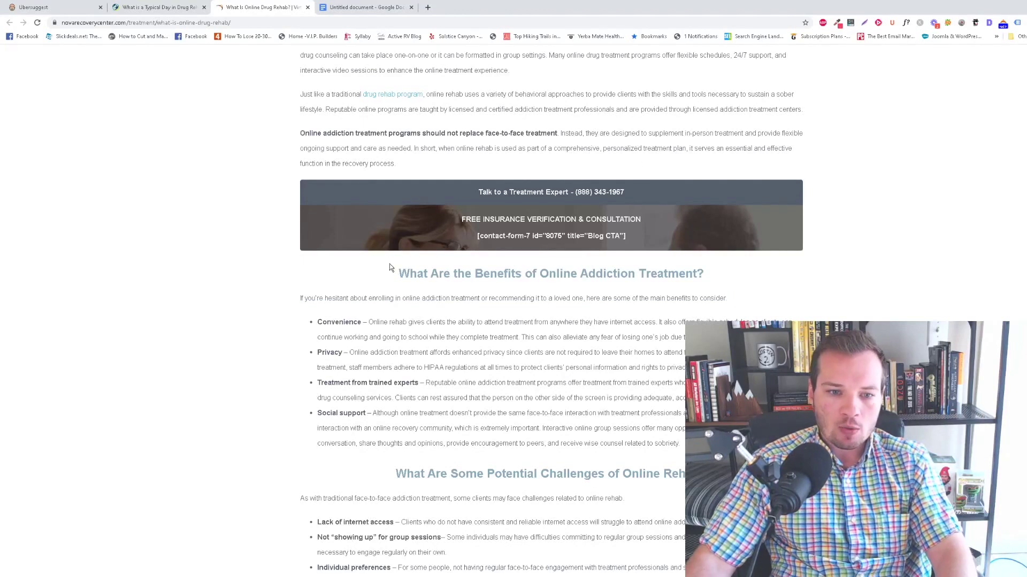
pyautogui.moveTo(396, 273); pyautogui.dragTo(527, 273)
# Add 'Par 3: What are the benefits of drug rehab?', correcting the 'drig' typo
pyautogui.click(331, 7)
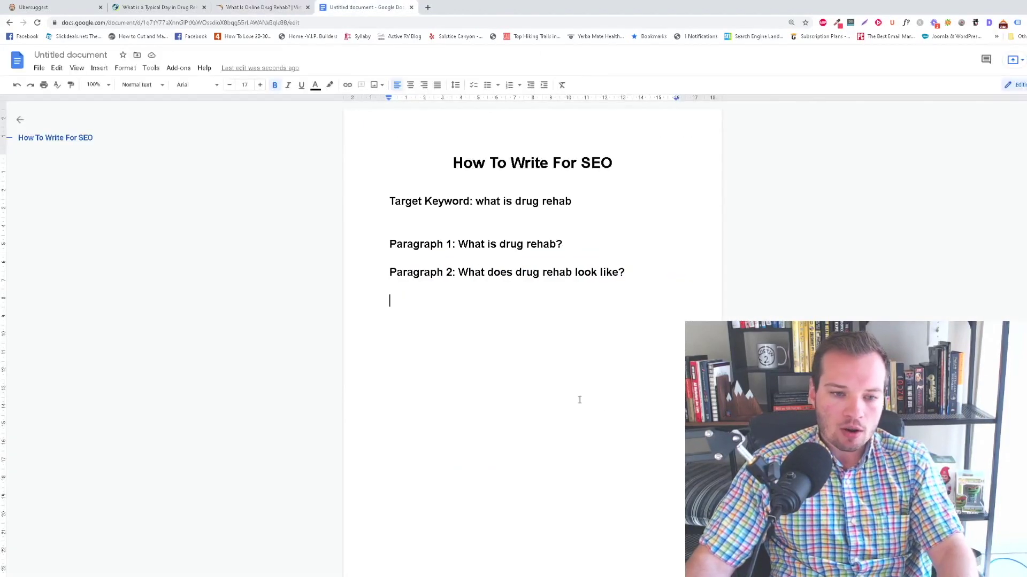
pyautogui.write('Par')
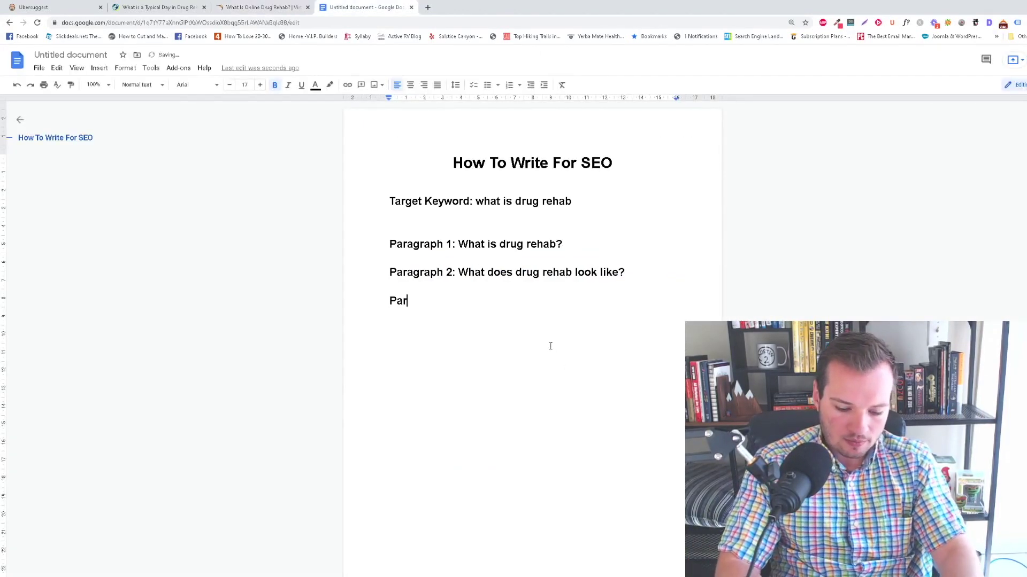
pyautogui.write(' 3: W')
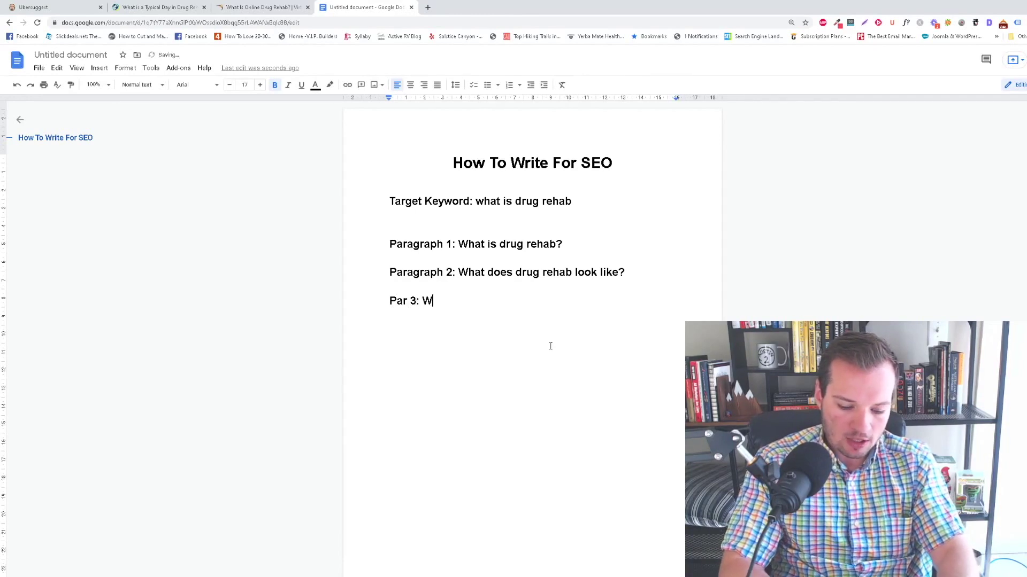
pyautogui.write('hats are the ')
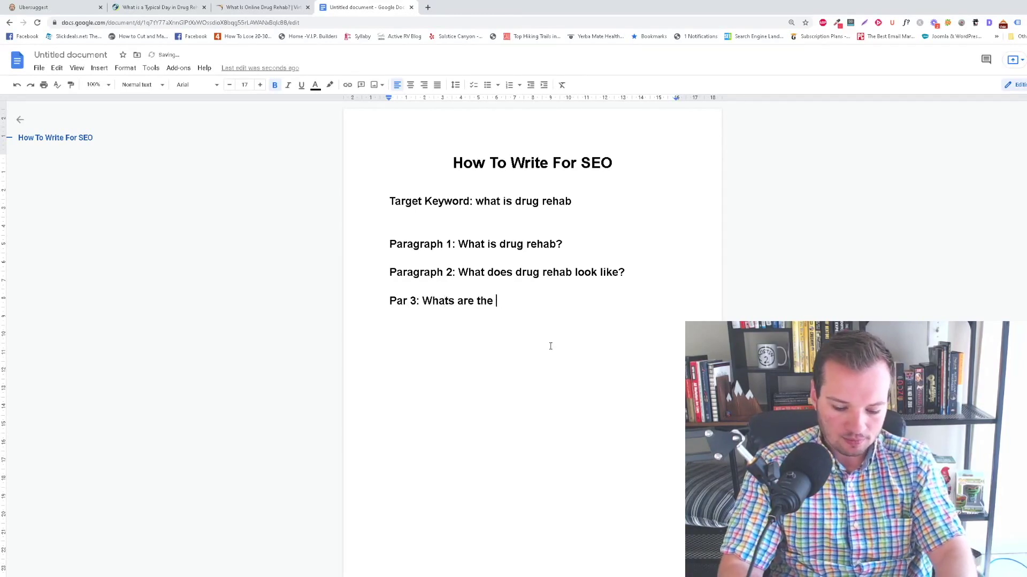
pyautogui.write('benefits of drig rehab')
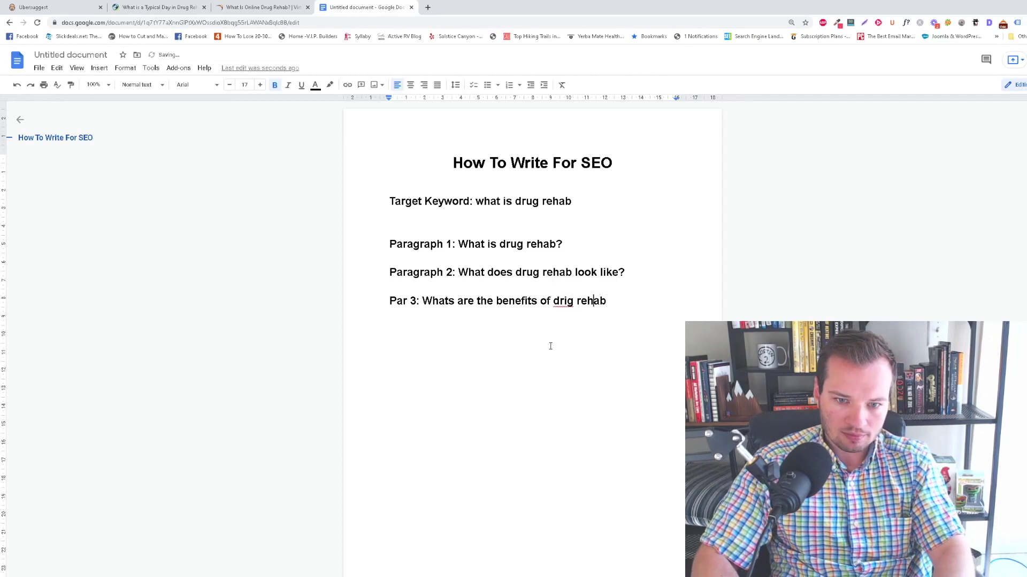
pyautogui.press('Left')
pyautogui.press('Left')
pyautogui.press('Left')
pyautogui.press('Left')
pyautogui.press('Left')
pyautogui.press('Left')
pyautogui.press('Left')
pyautogui.press('BackSpace')
pyautogui.write('u')
pyautogui.press('Right')
pyautogui.press('Right')
pyautogui.press('Right')
pyautogui.press('Right')
pyautogui.press('Right')
pyautogui.press('Right')
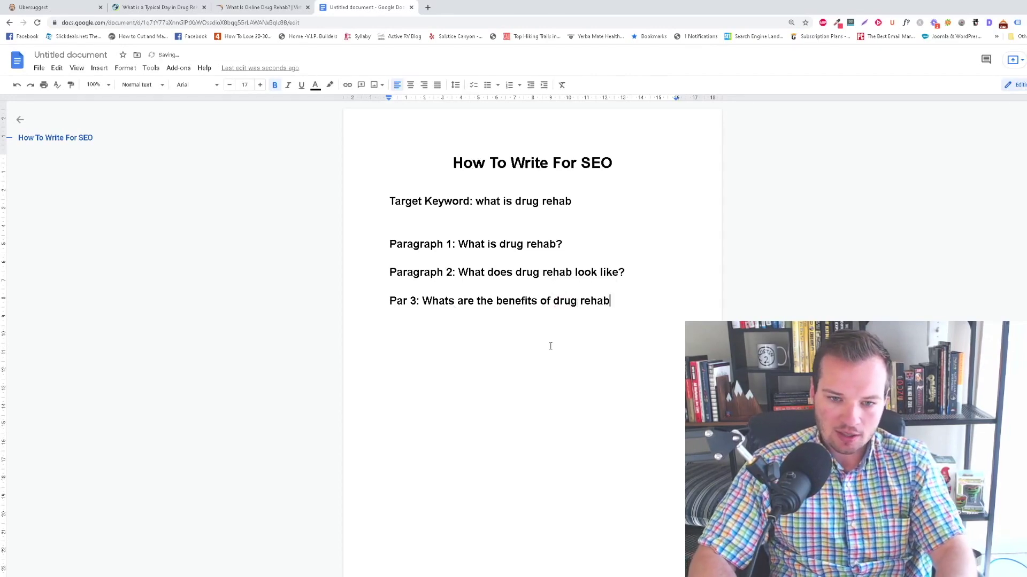
pyautogui.write('?')
pyautogui.press('Return')
# Add 'Par 4: What types of drug rehab are there?' from the competitor's treatment-programs heading
pyautogui.write('Par 4:')
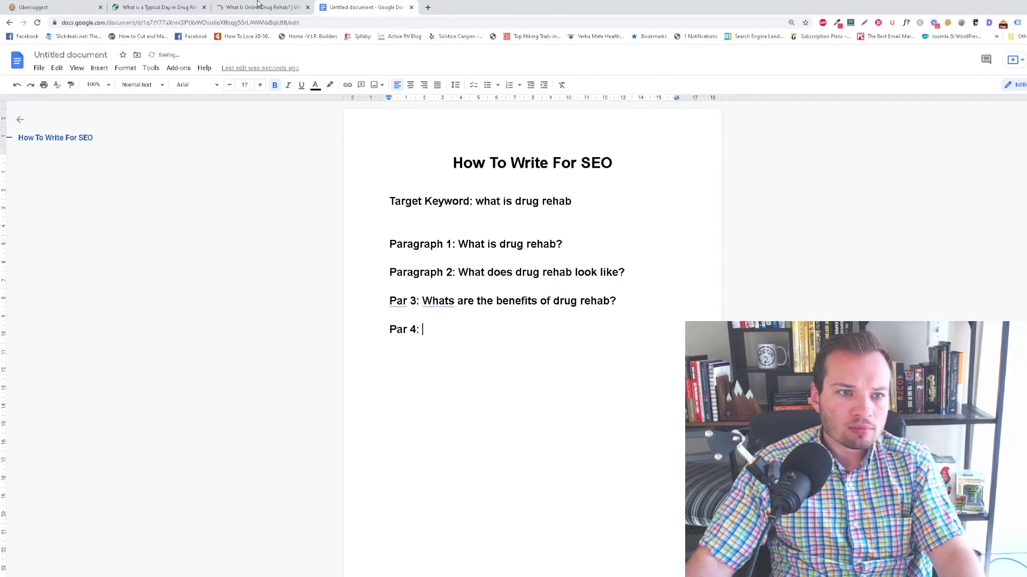
pyautogui.hotkey('ctrl', 'shift', 'Tab')
pyautogui.scroll(-4, 374, 291)
pyautogui.moveTo(374, 291); pyautogui.dragTo(684, 297)
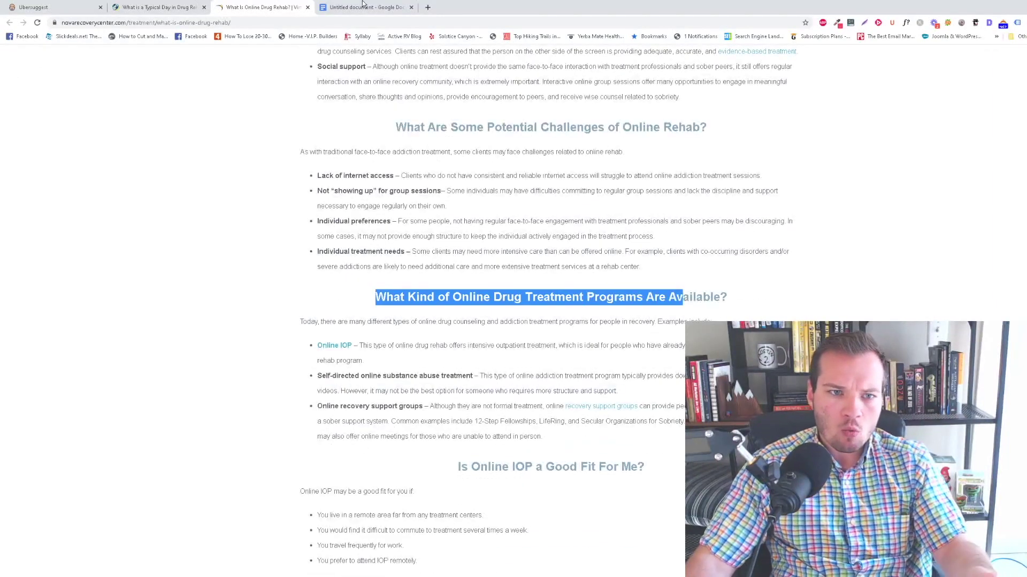
pyautogui.hotkey('ctrl', 'Tab')
pyautogui.write(': ')
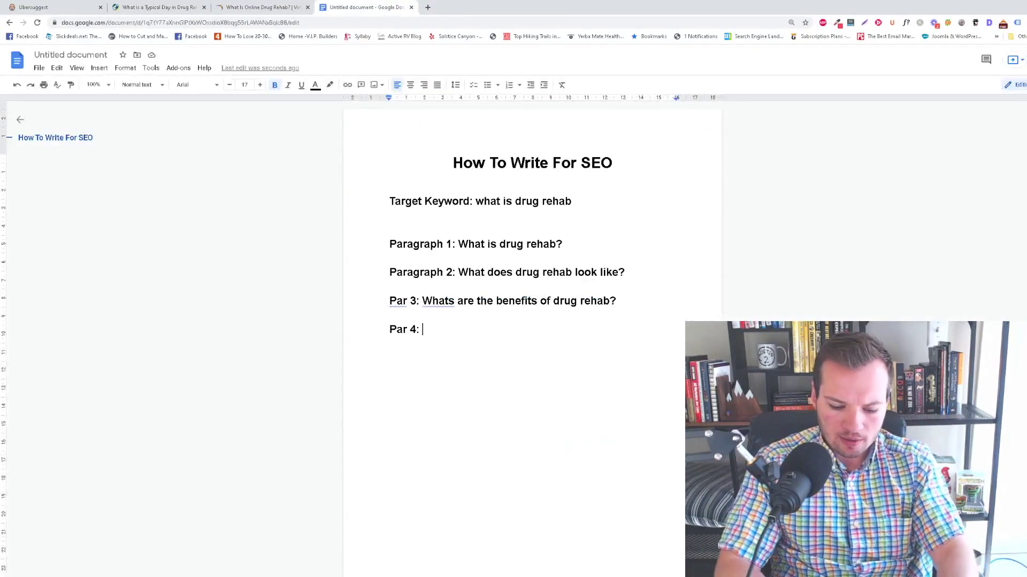
pyautogui.write('What types of d')
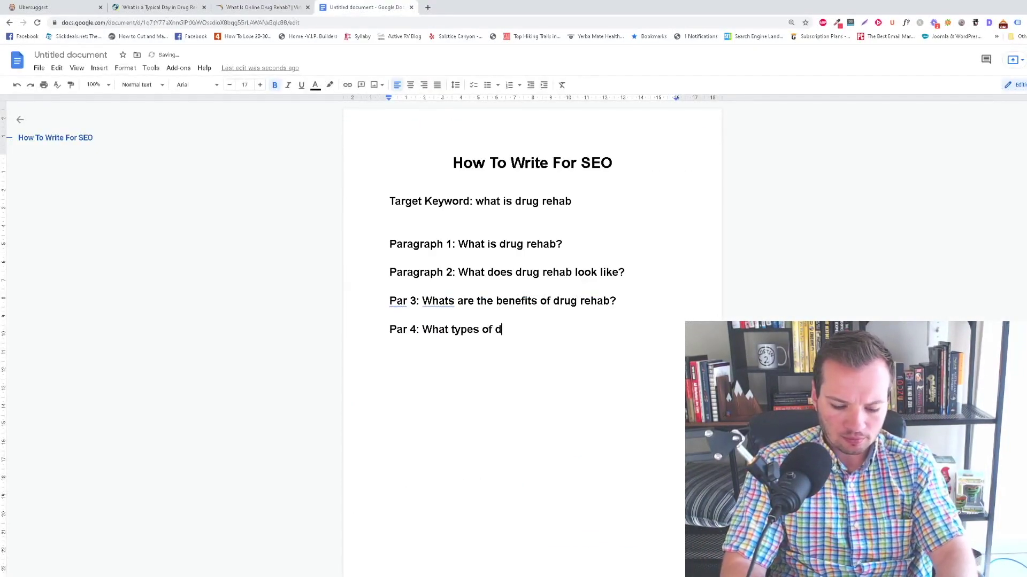
pyautogui.write('rug rehab are the')
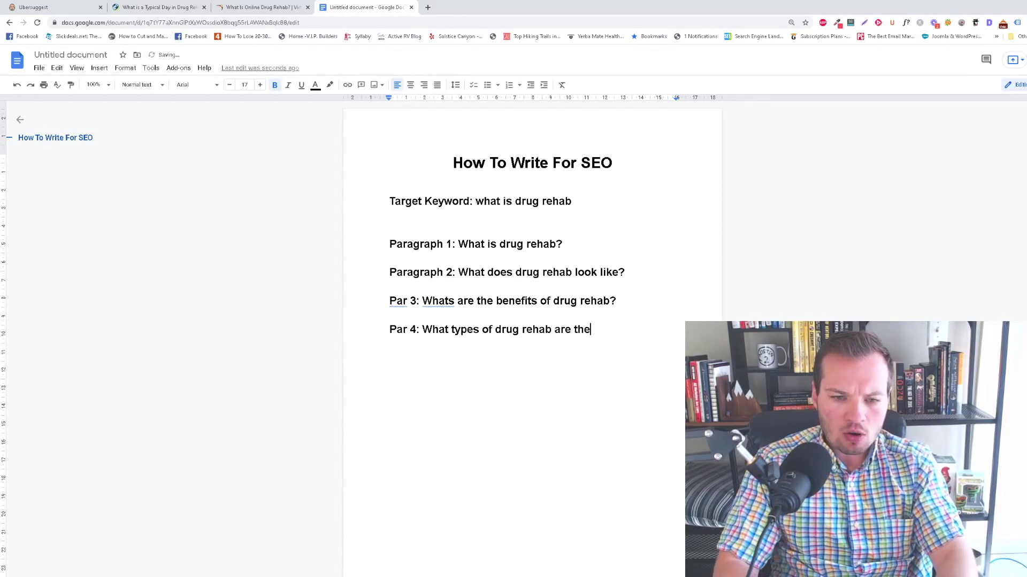
pyautogui.write('re?')
pyautogui.press('Return')
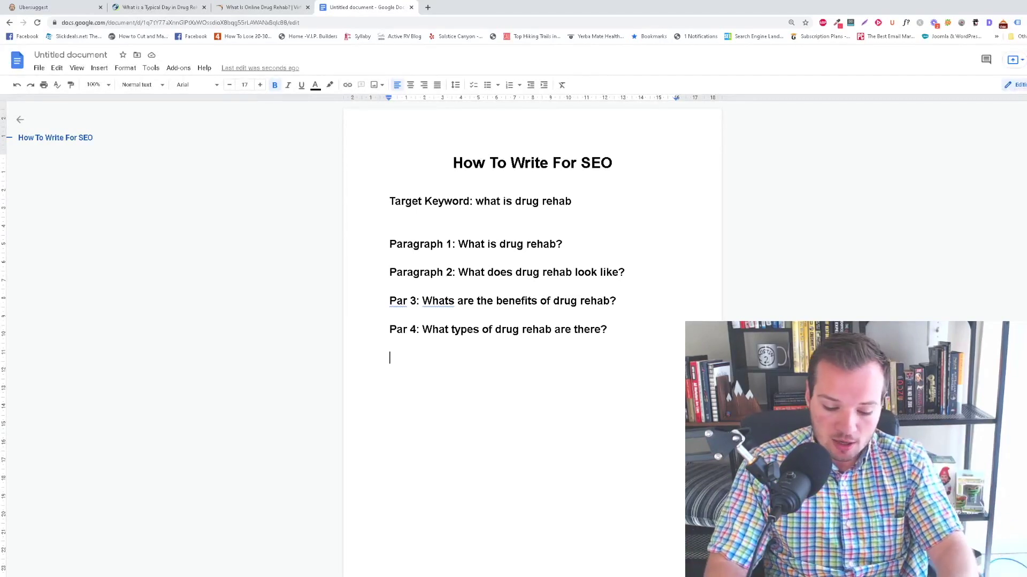
# Add 'Para 5: how much does drug rehab cost?' and put blank lines between Paragraphs 1–5
pyautogui.write('Para 5: ')
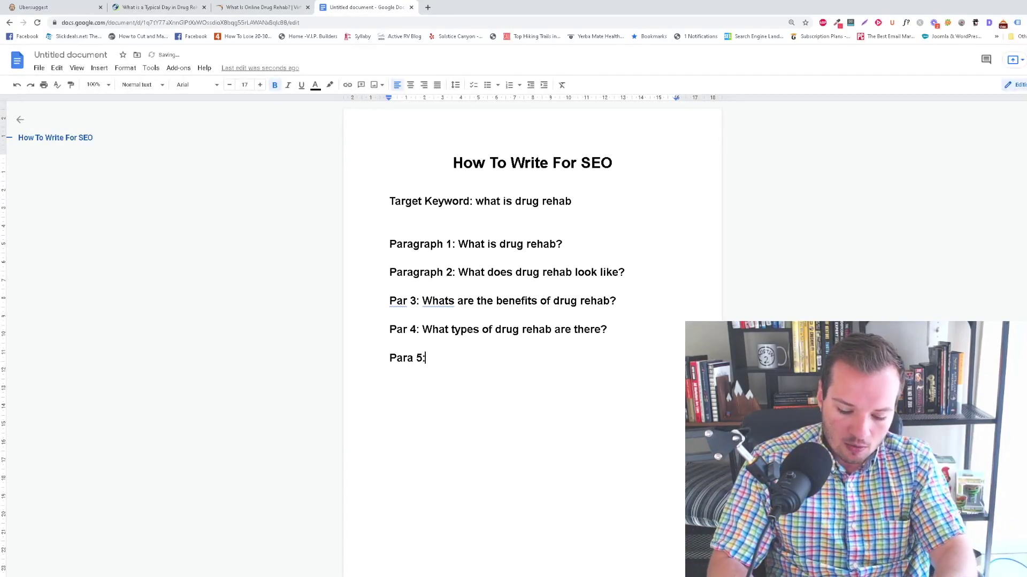
pyautogui.write('how much ')
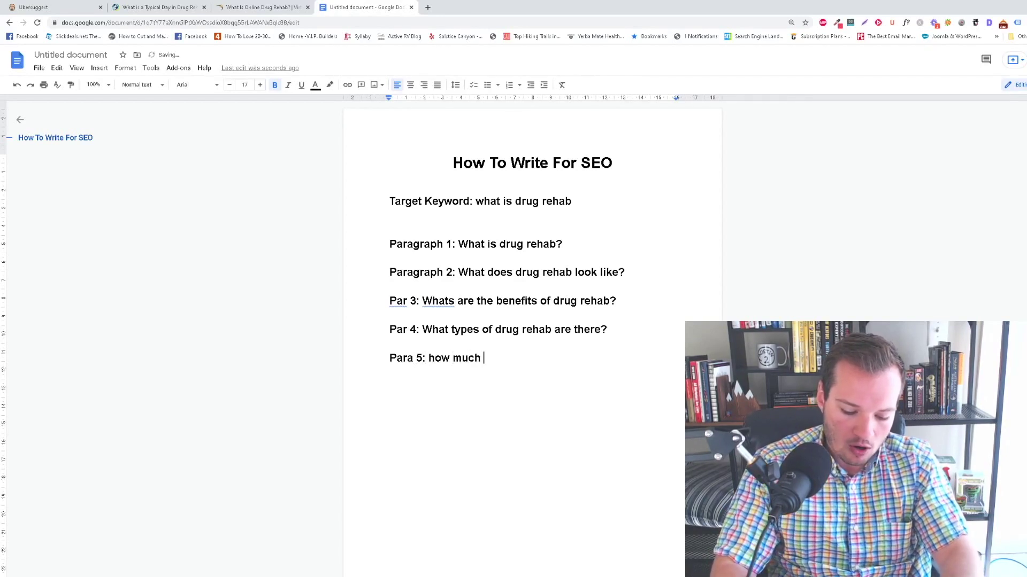
pyautogui.write('does drug reh')
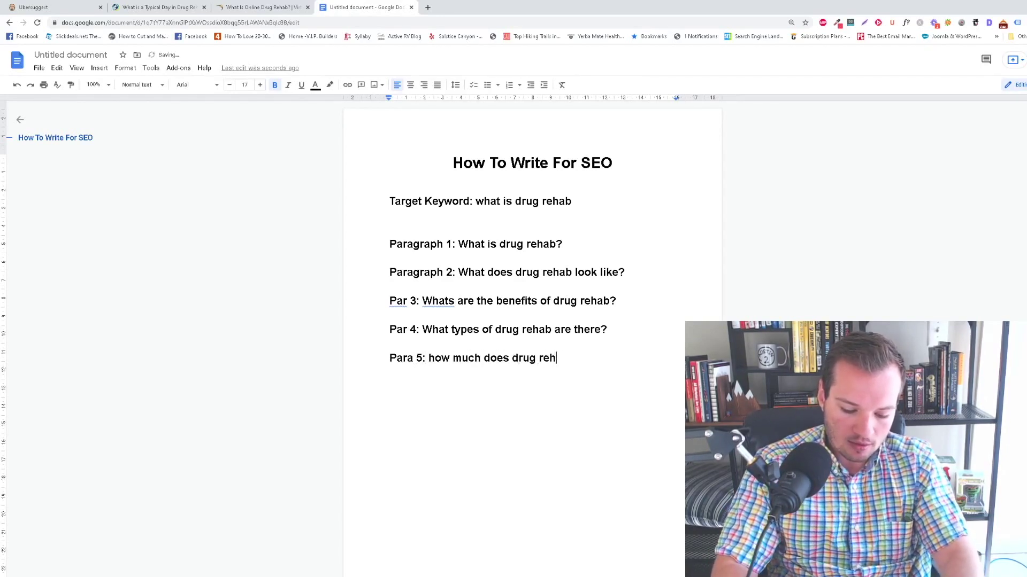
pyautogui.write('ab cost?')
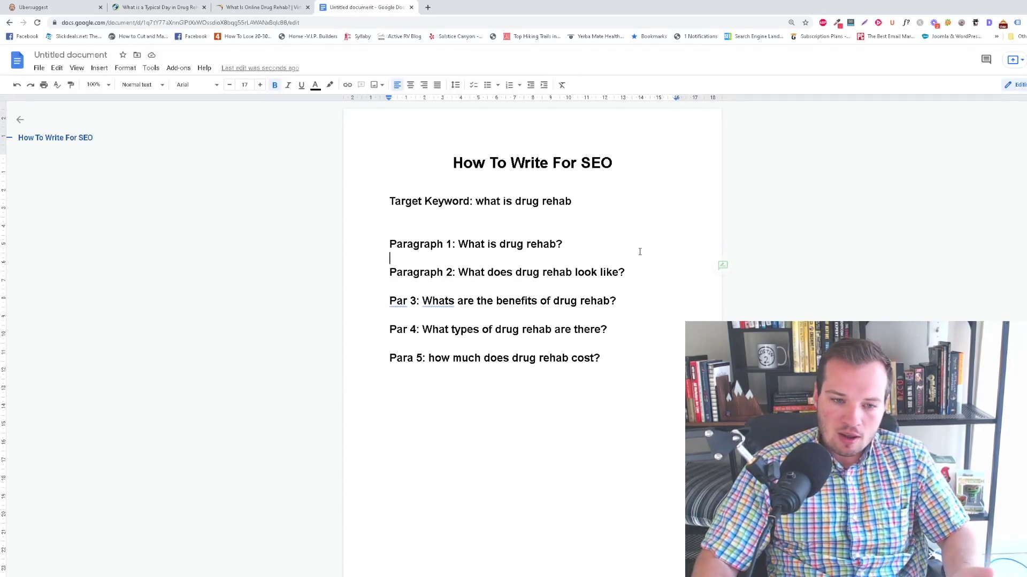
pyautogui.press('Return')
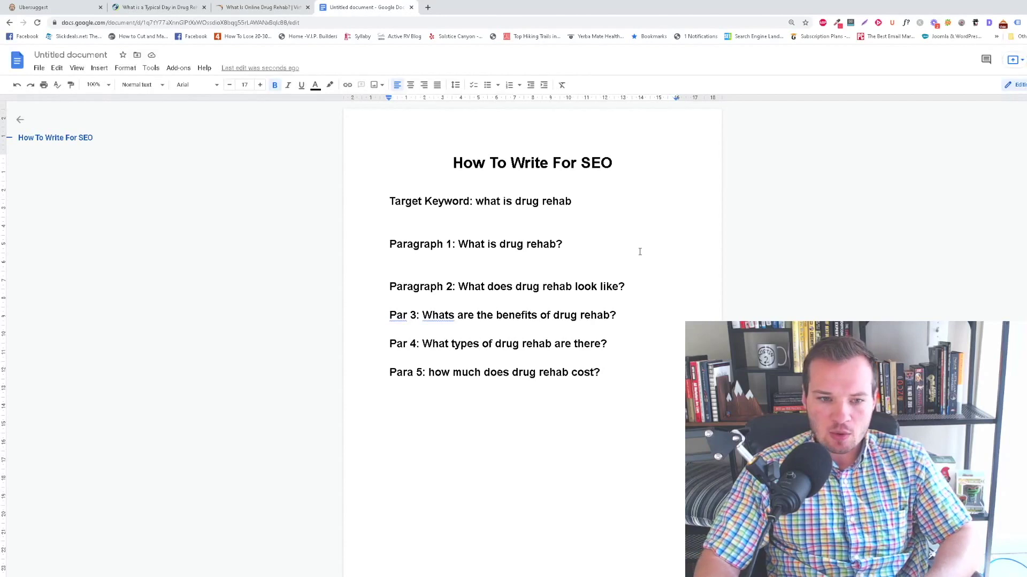
pyautogui.moveTo(491, 271); pyautogui.dragTo(353, 257)
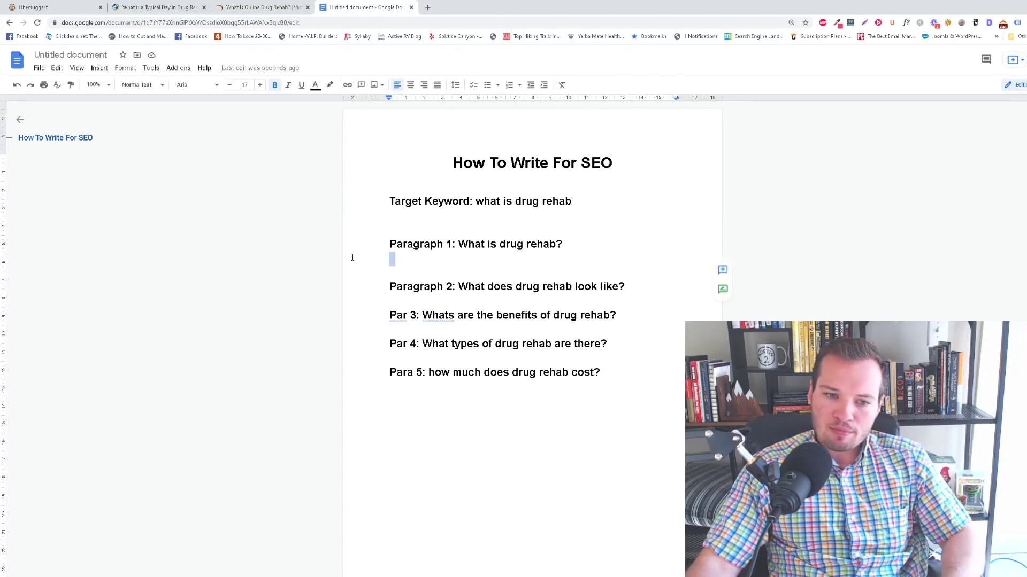
pyautogui.click(407, 260)
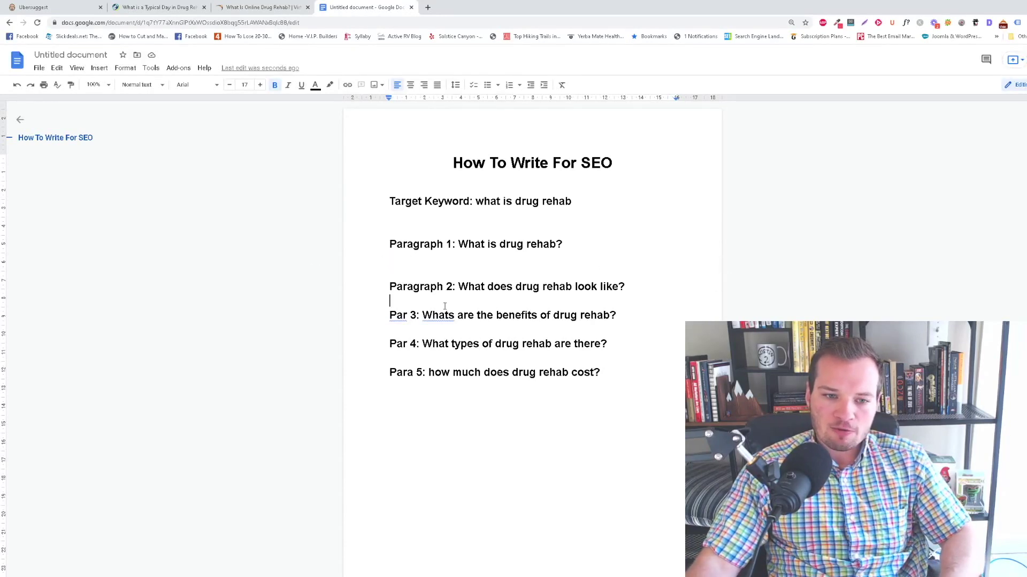
pyautogui.press('Return')
pyautogui.press('Return')
pyautogui.press('Down')
pyautogui.press('Down')
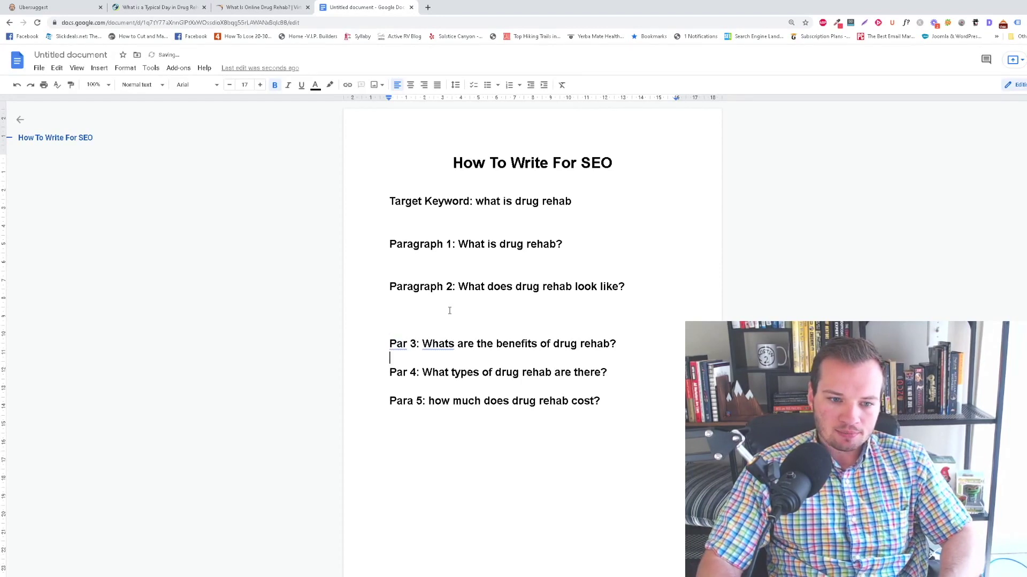
pyautogui.press('Return')
pyautogui.press('Return')
pyautogui.press('Down')
pyautogui.press('Down')
pyautogui.press('Return')
pyautogui.press('Return')
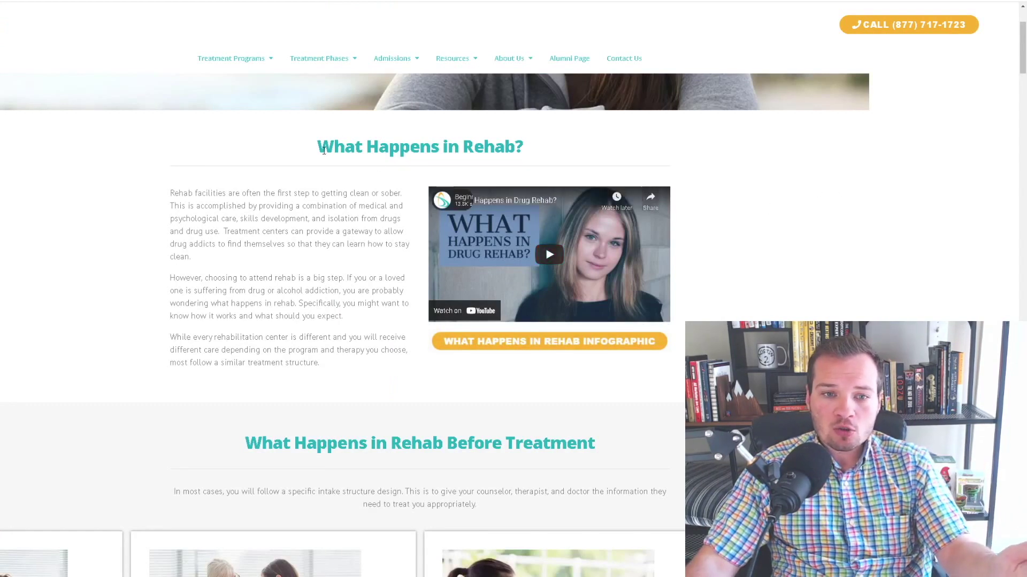
pyautogui.moveTo(323, 151); pyautogui.dragTo(523, 148)
pyautogui.click(632, 156)
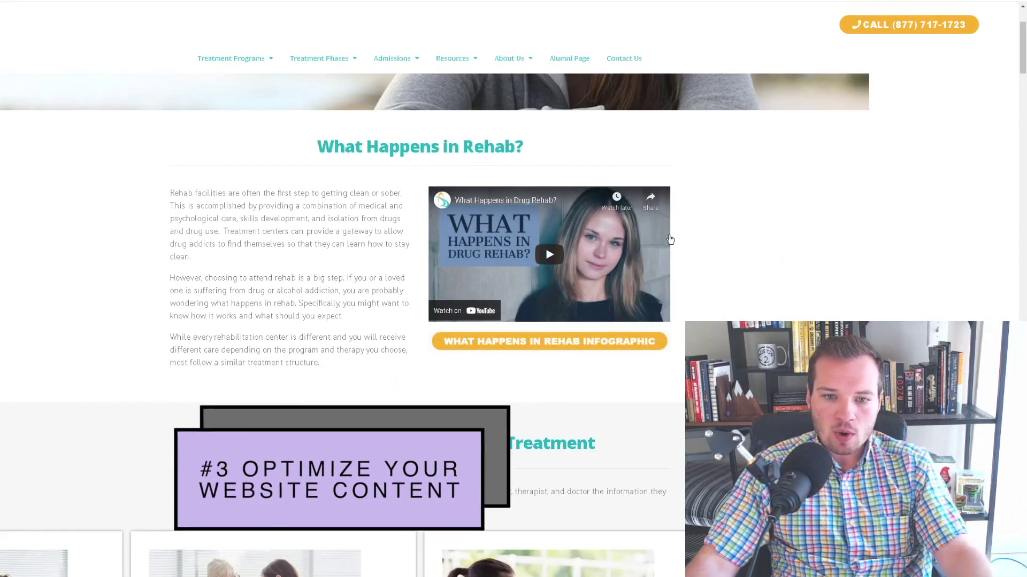
pyautogui.moveTo(300, 161); pyautogui.dragTo(566, 163)
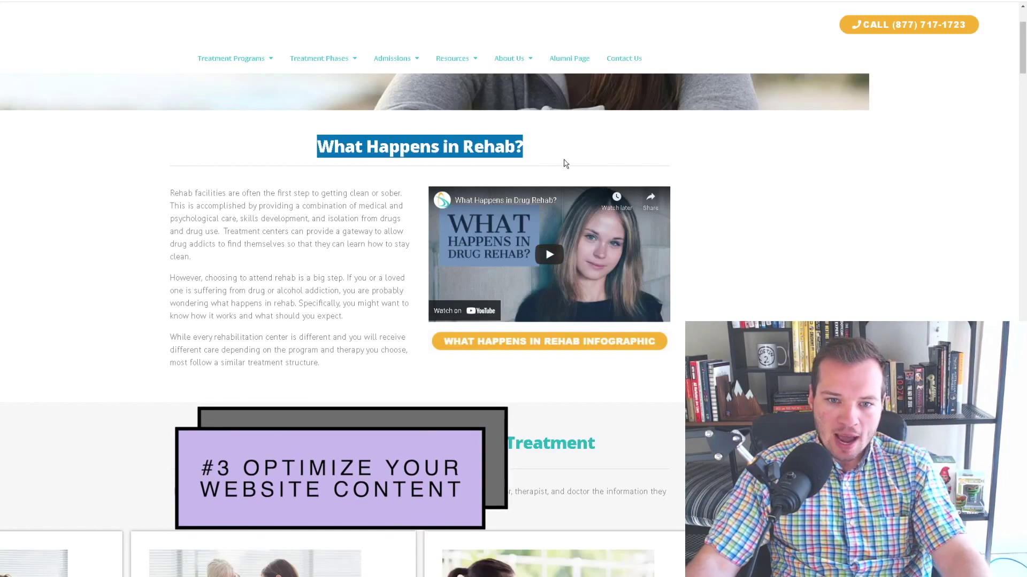
pyautogui.scroll(-4, 566, 164)
pyautogui.moveTo(217, 255); pyautogui.dragTo(682, 265)
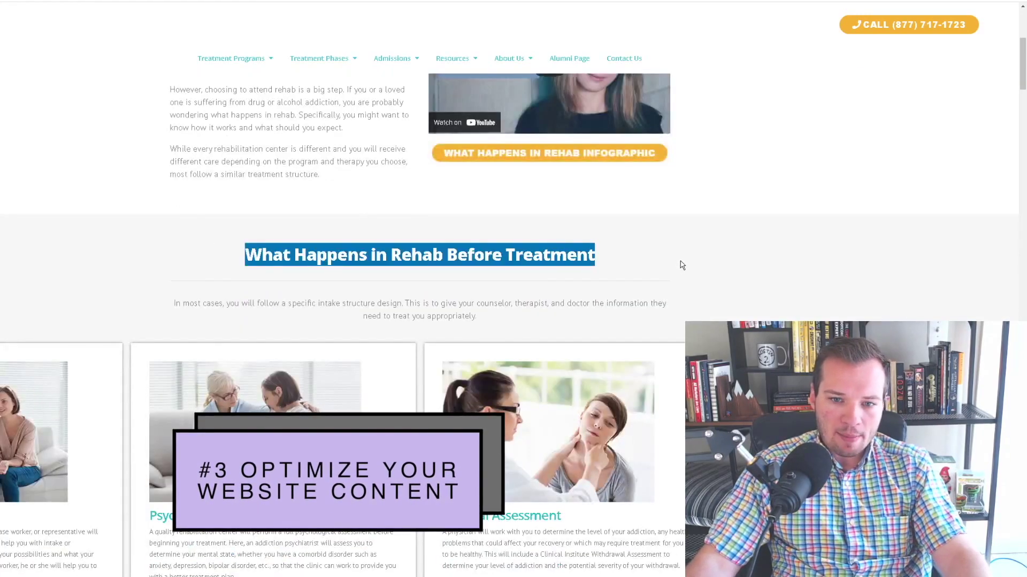
pyautogui.scroll(-8, 682, 265)
pyautogui.scroll(-6, 541, 326)
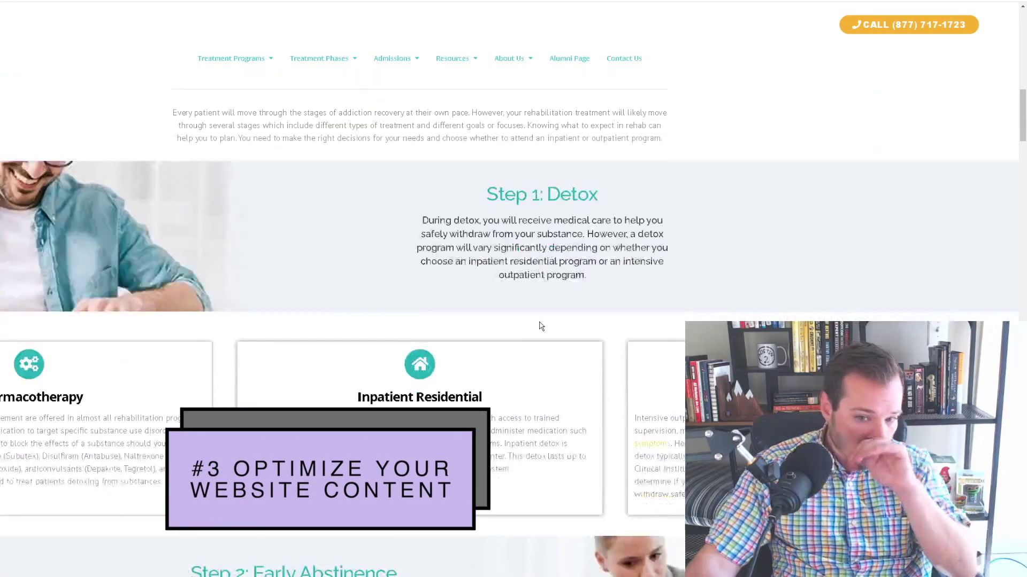
pyautogui.scroll(-15, 542, 326)
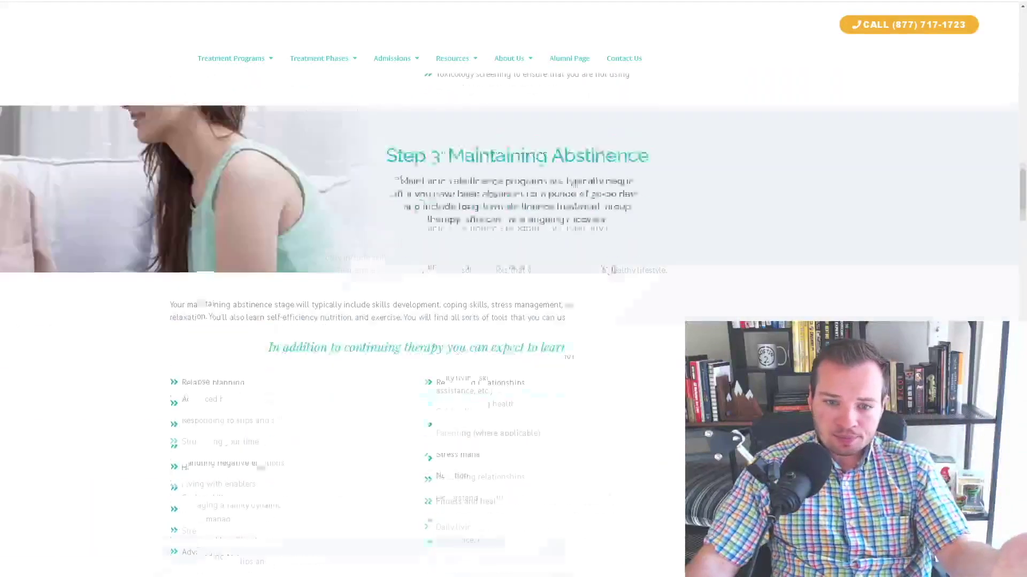
pyautogui.scroll(-15, 458, 284)
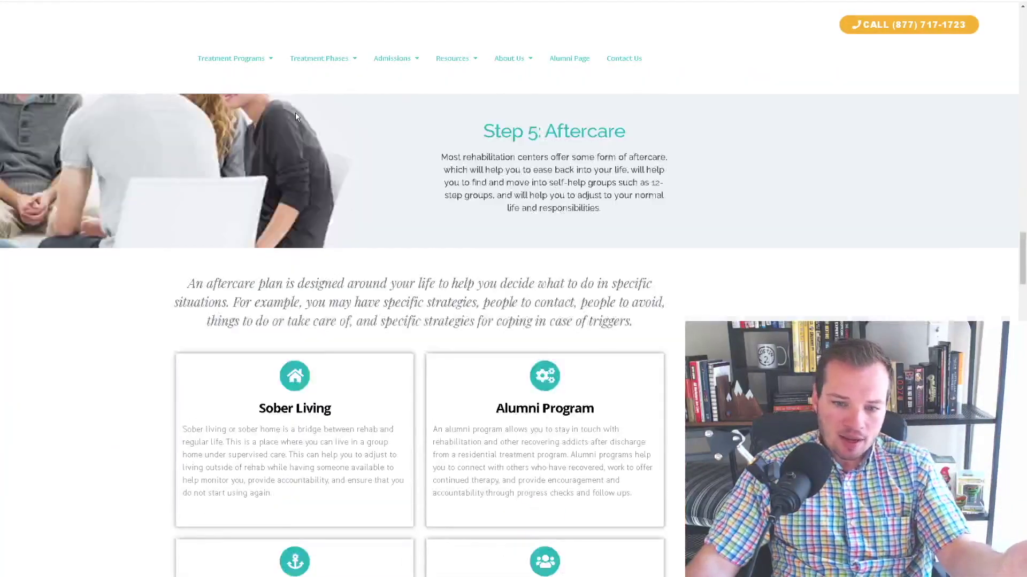
pyautogui.scroll(-10, 557, 321)
pyautogui.moveTo(378, 280); pyautogui.dragTo(435, 280)
pyautogui.scroll(-10, 680, 297)
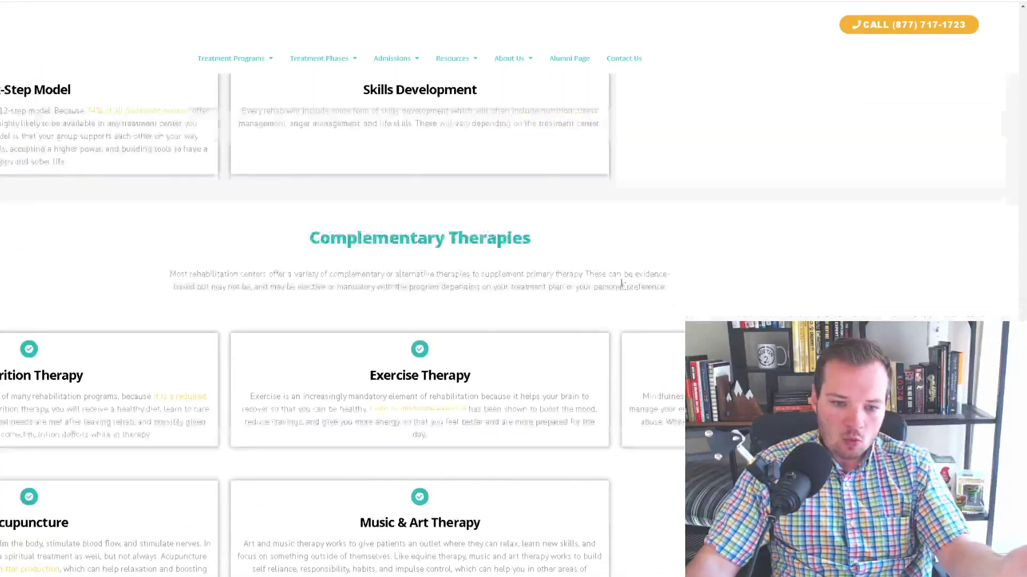
pyautogui.scroll(-10, 623, 284)
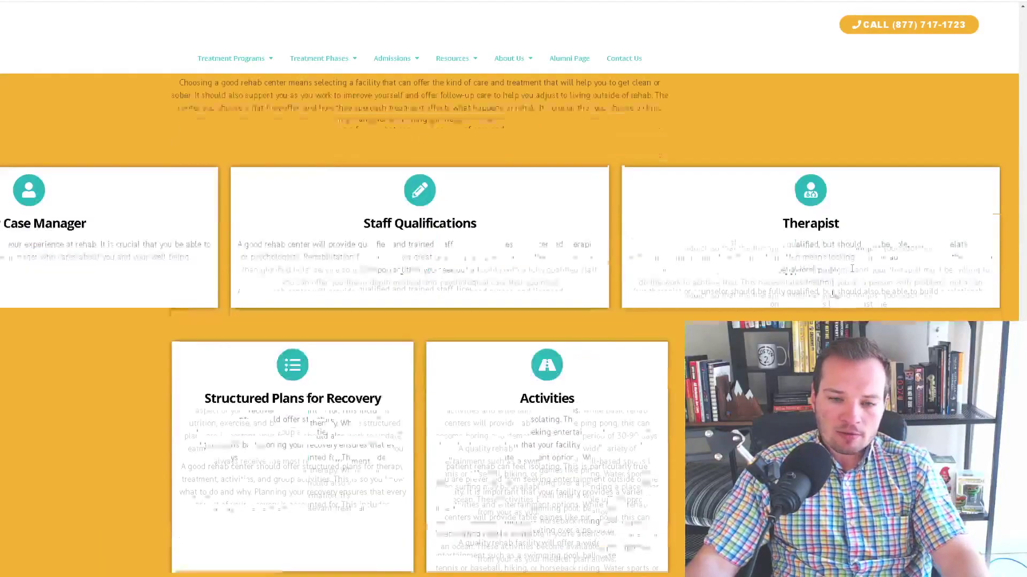
pyautogui.scroll(-8, 630, 274)
pyautogui.scroll(-15, 313, 163)
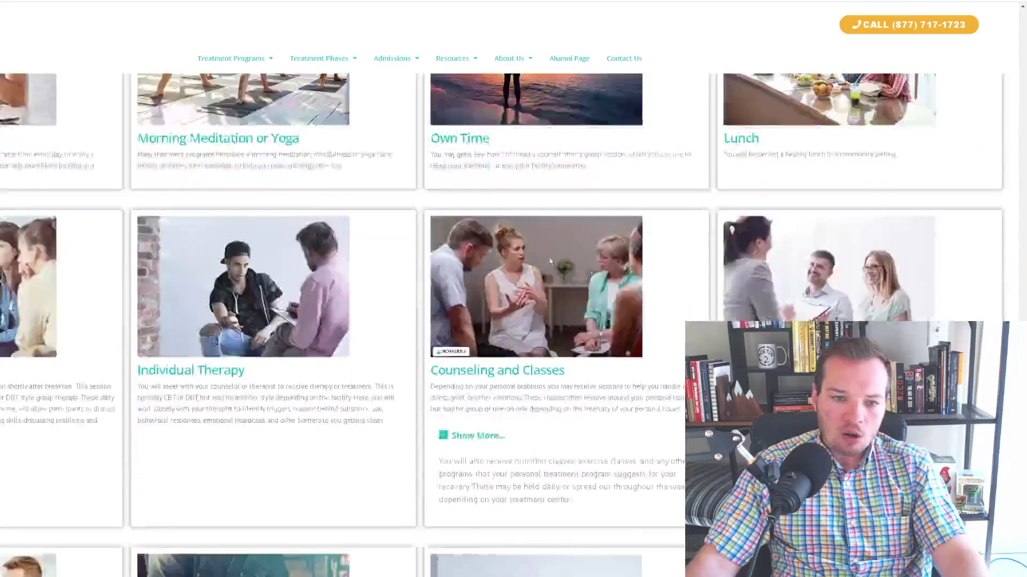
pyautogui.scroll(-10, 310, 332)
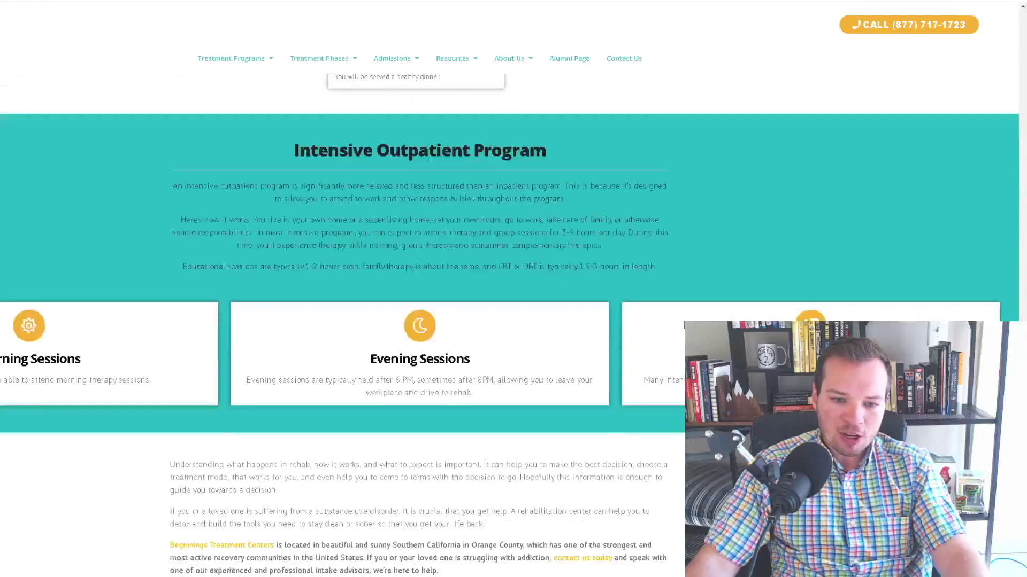
pyautogui.scroll(5, 310, 332)
pyautogui.scroll(20, 828, 287)
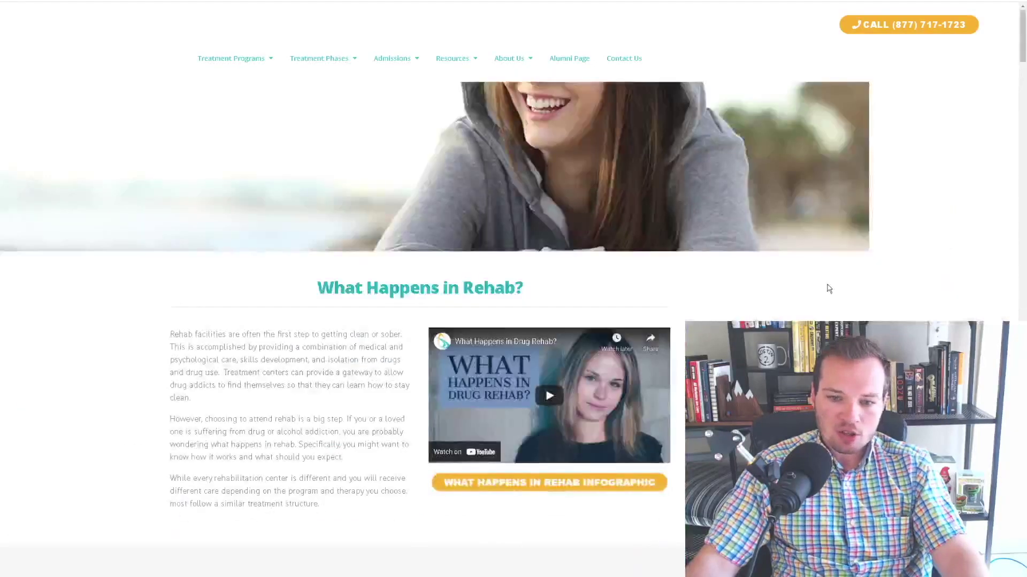
pyautogui.scroll(-4, 828, 287)
pyautogui.scroll(2, 802, 272)
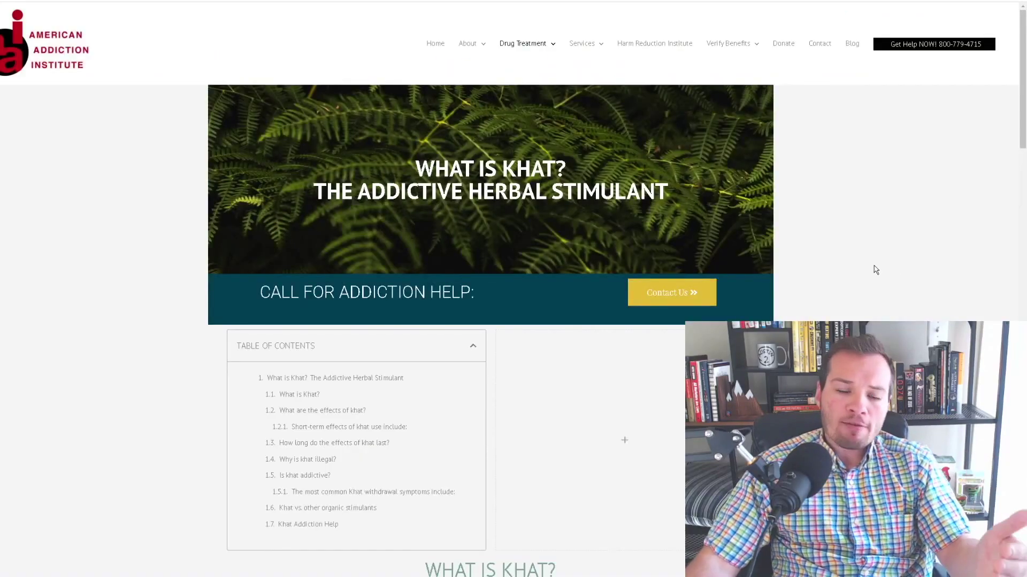
# Scroll to the Khat hero title, add a line break, and select its 'WHAT IS KHAT?' line
pyautogui.scroll(-1, 898, 291)
pyautogui.scroll(-20, 372, 419)
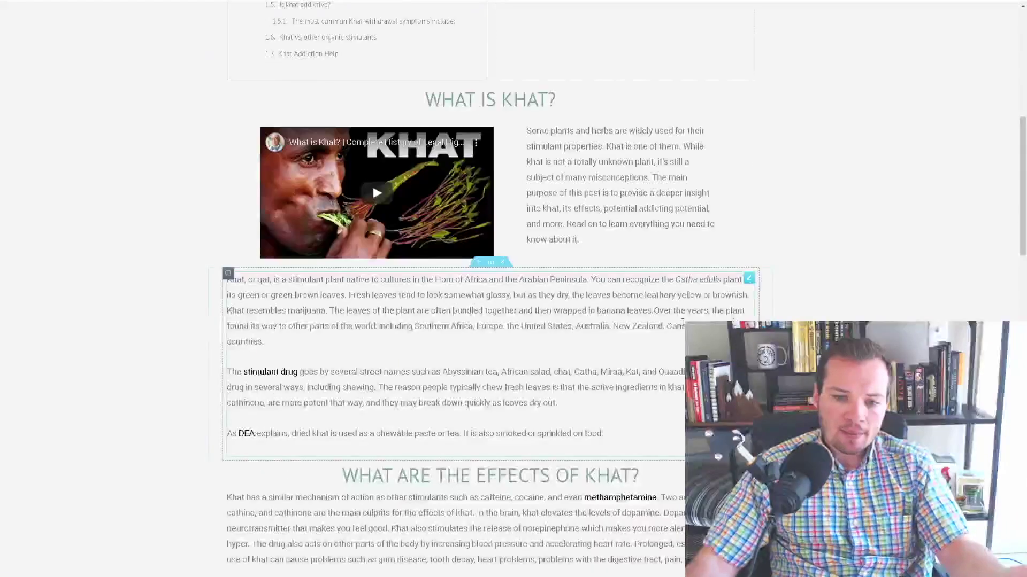
pyautogui.scroll(-16, 416, 243)
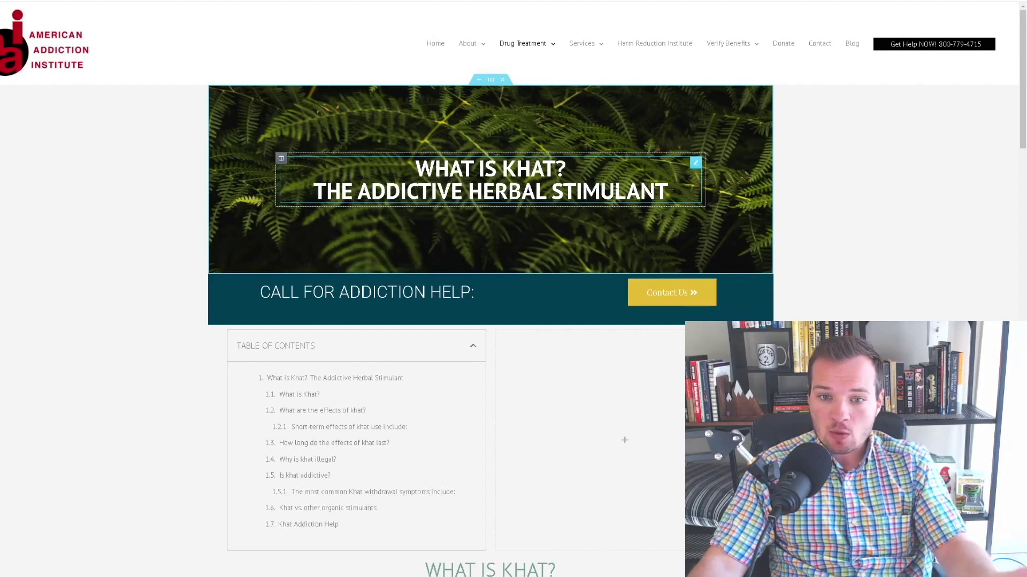
pyautogui.press('Return')
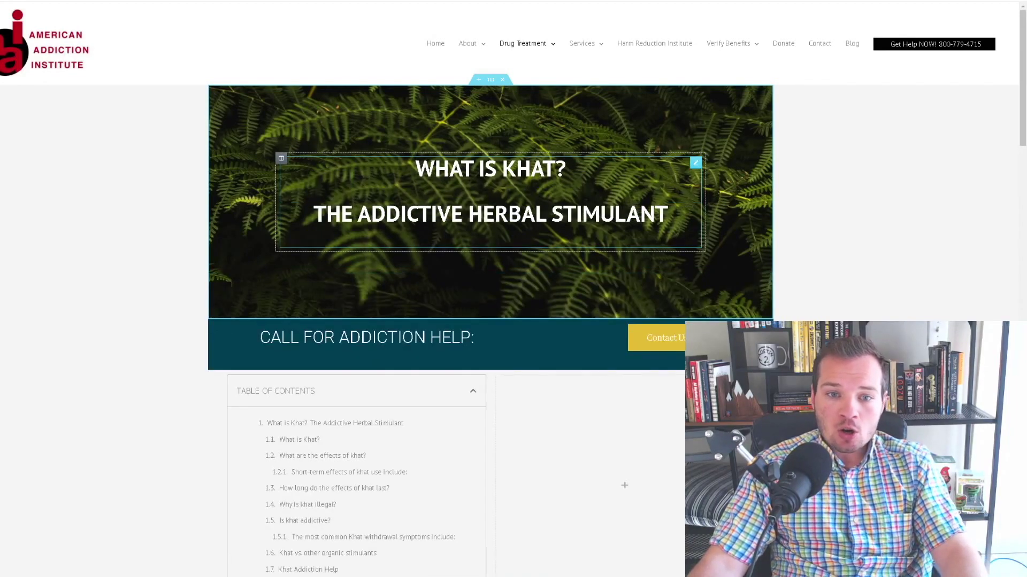
pyautogui.click(413, 170)
pyautogui.moveTo(413, 170); pyautogui.dragTo(565, 171)
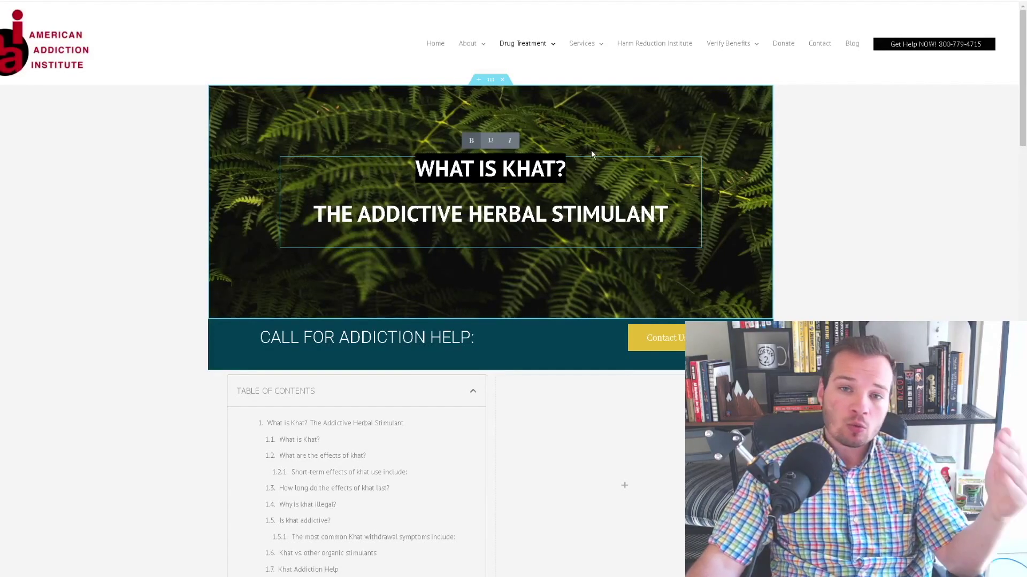
# Delete the extra line break to restore the two-line title, then reselect 'WHAT IS KHAT?'
pyautogui.scroll(-1, 565, 204)
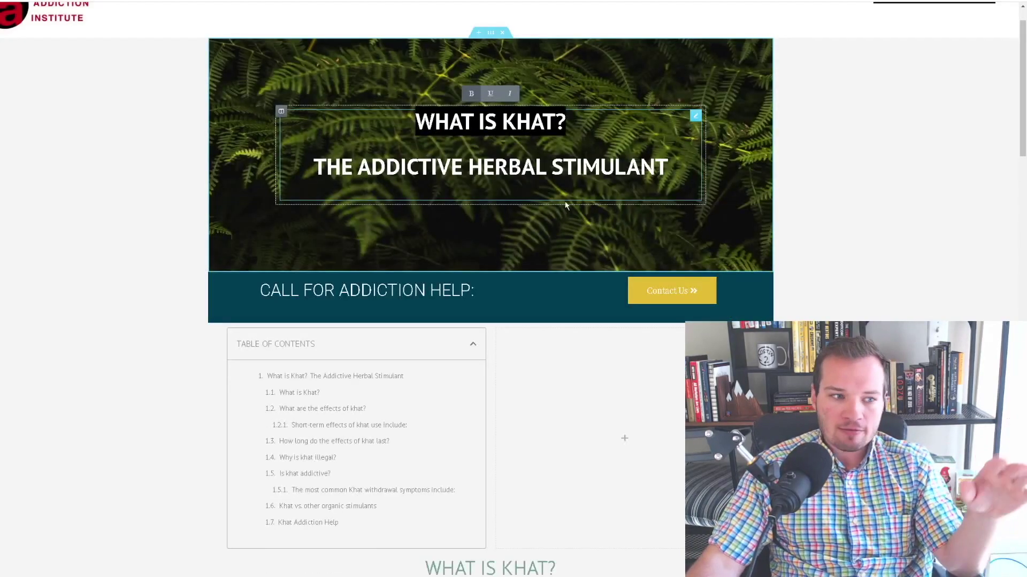
pyautogui.press('Right')
pyautogui.press('Delete')
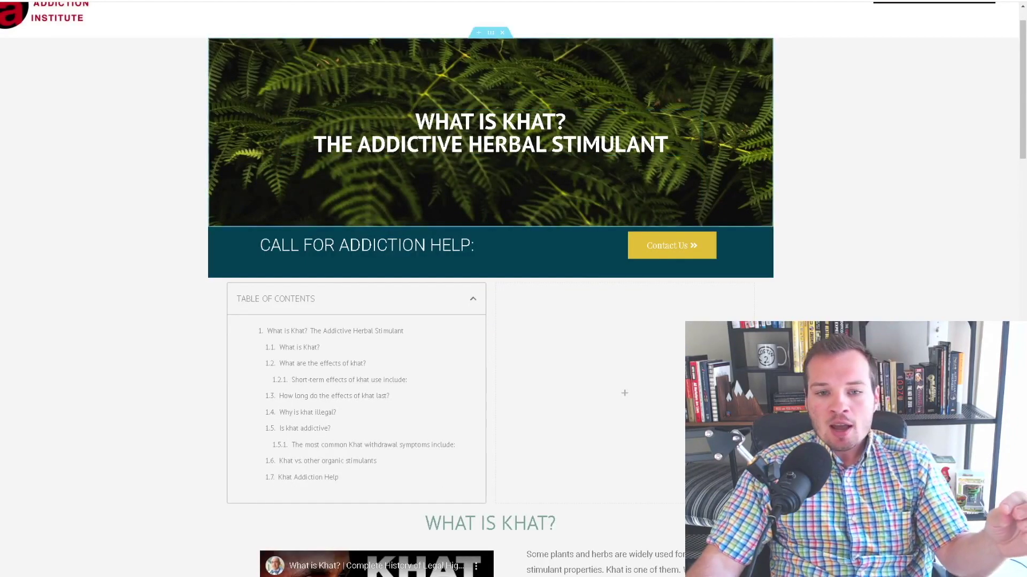
pyautogui.scroll(1, 562, 151)
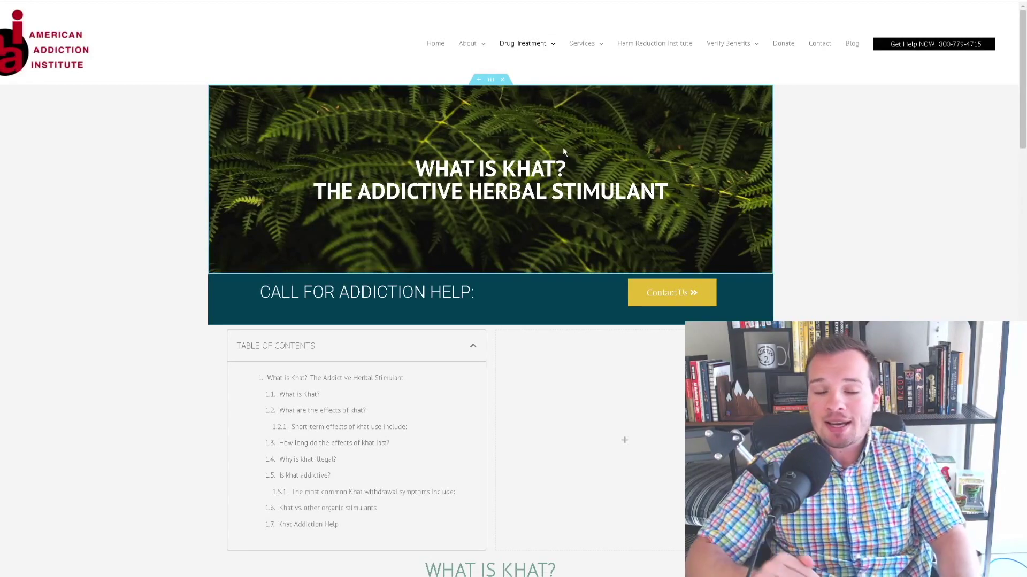
pyautogui.click(563, 151)
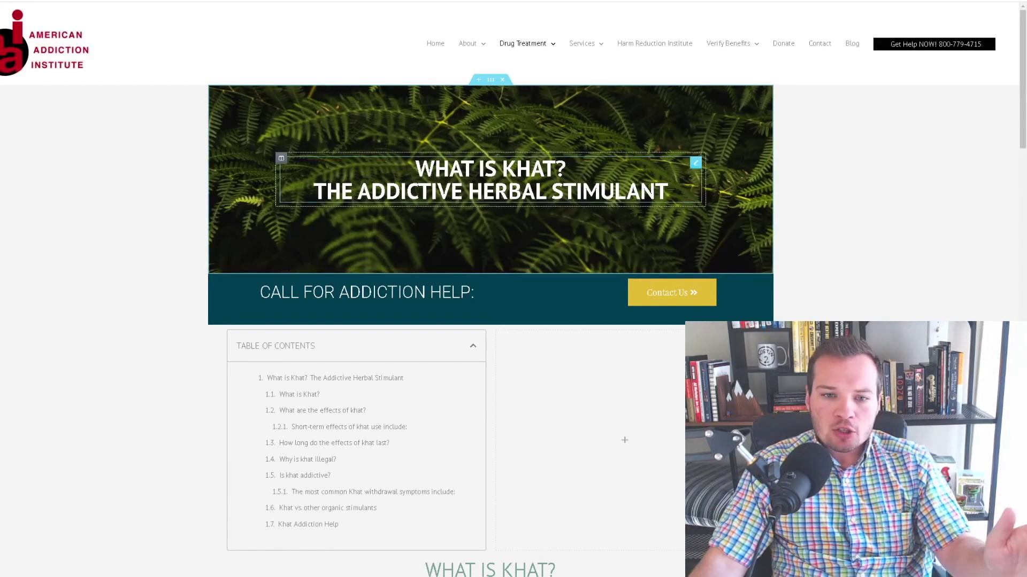
pyautogui.moveTo(415, 169); pyautogui.dragTo(565, 170)
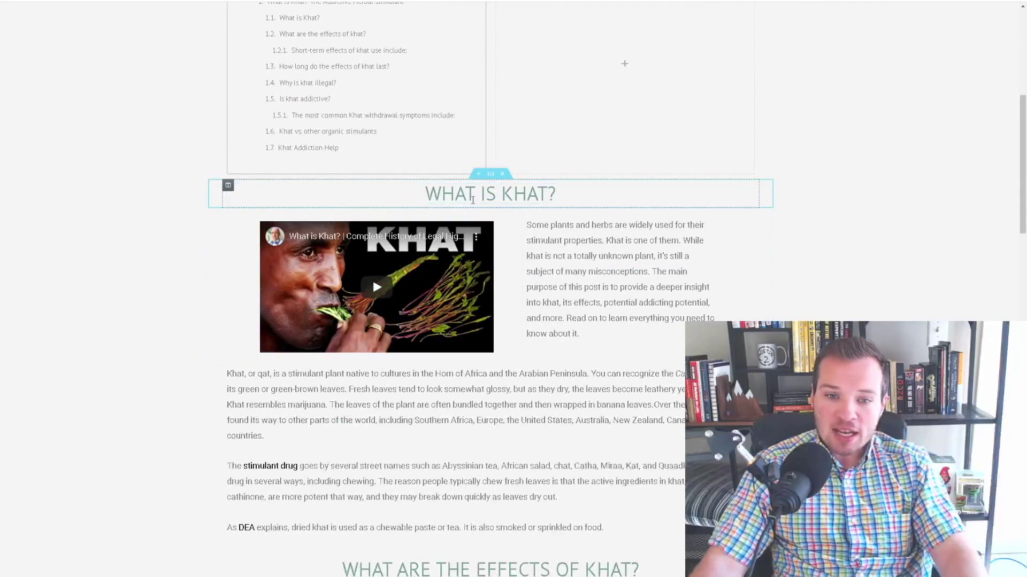
# Select the 'WHAT IS KHAT?' heading, then the 'WHAT ARE THE EFFECTS OF KHAT?' heading
pyautogui.moveTo(596, 192); pyautogui.dragTo(403, 192)
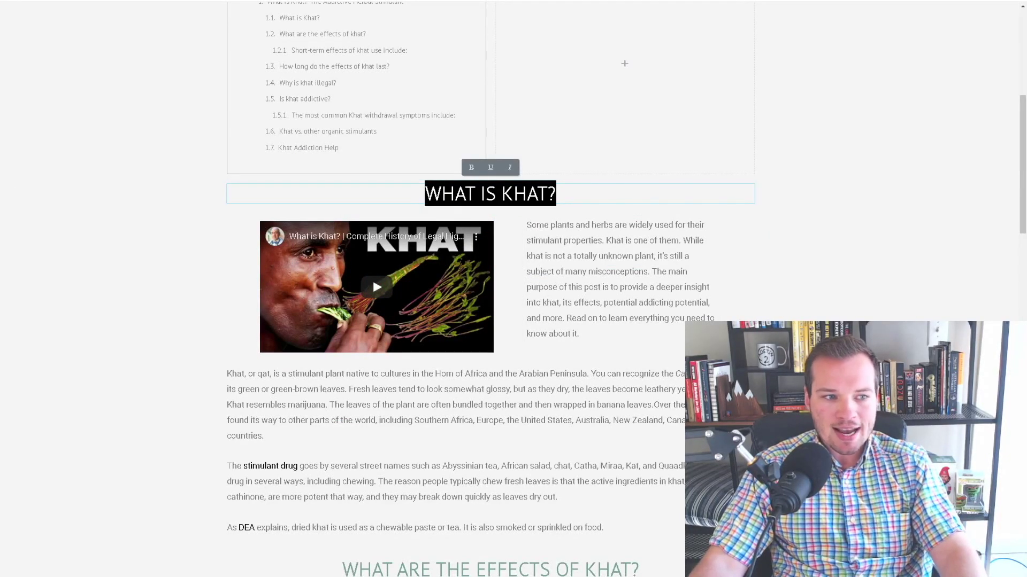
pyautogui.scroll(-3, 552, 284)
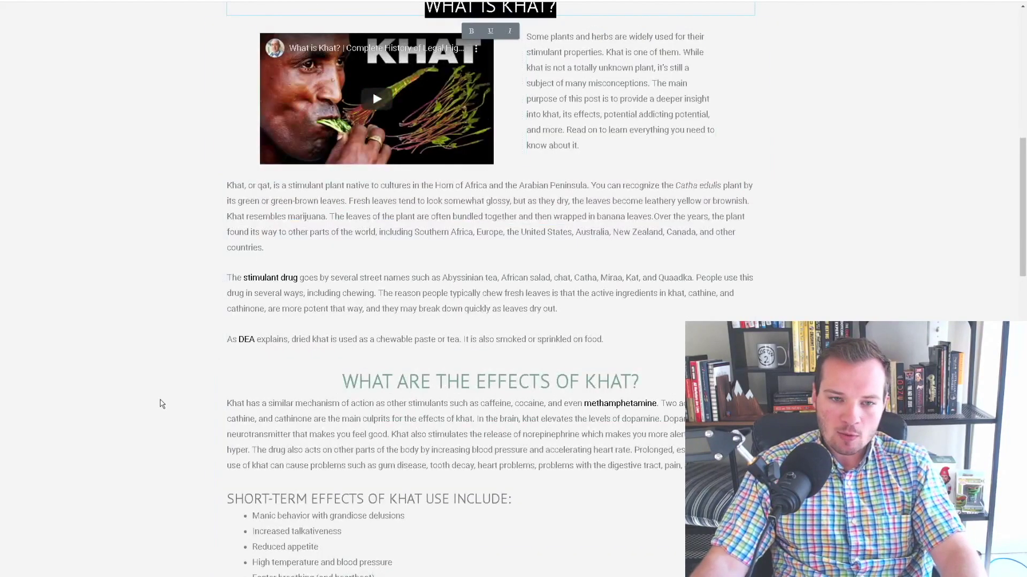
pyautogui.scroll(-4, 552, 284)
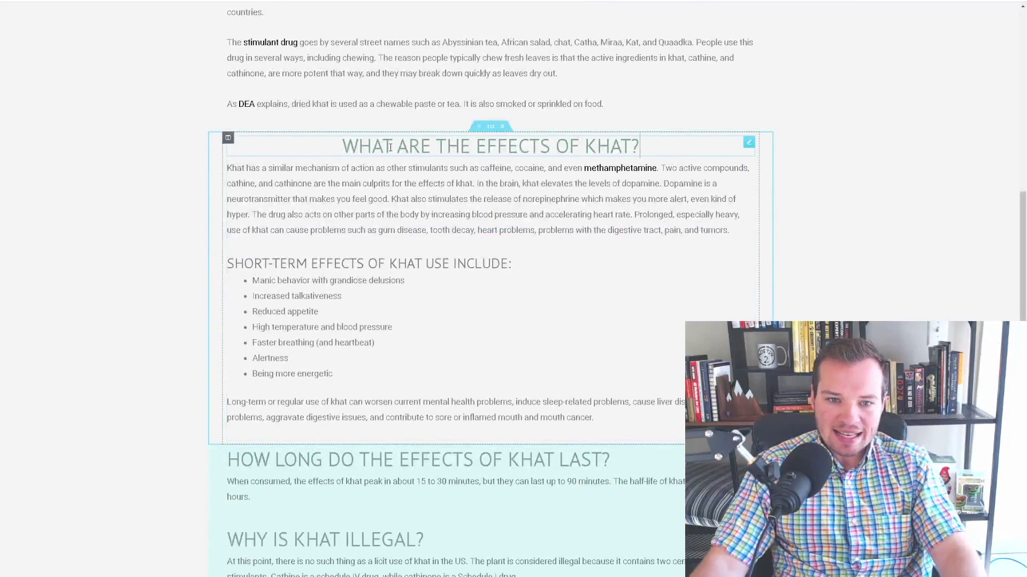
pyautogui.moveTo(338, 143); pyautogui.dragTo(664, 138)
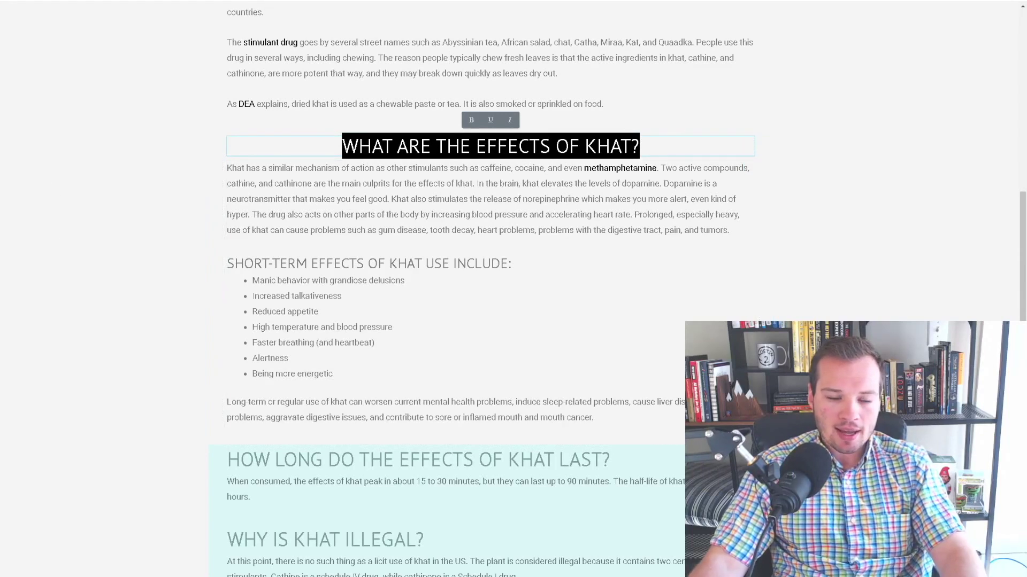
pyautogui.click(536, 268)
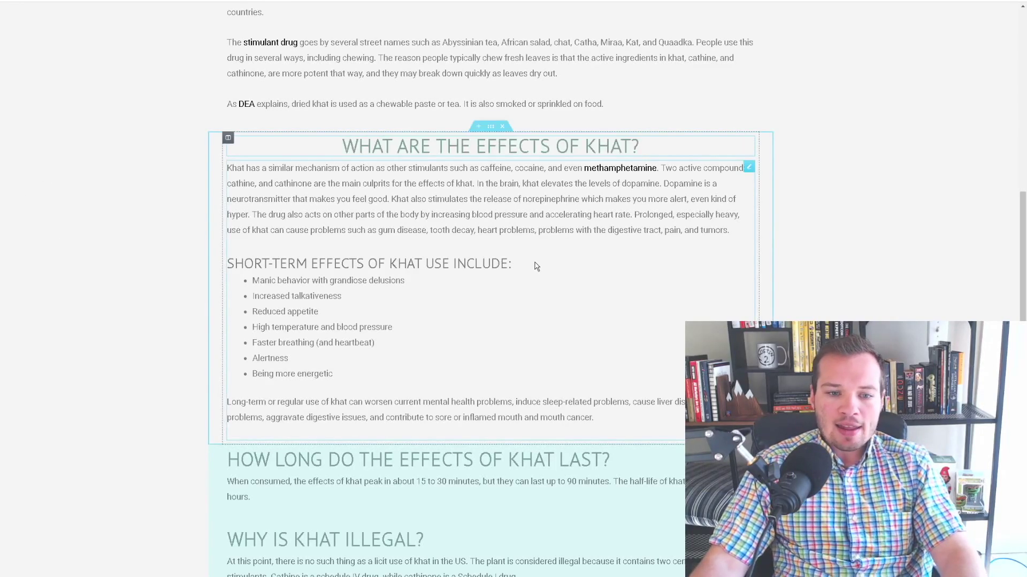
# Inspect the 'SHORT-TERM EFFECTS OF KHAT USE INCLUDE:' heading by selecting it in its text block
pyautogui.moveTo(528, 269); pyautogui.dragTo(220, 267)
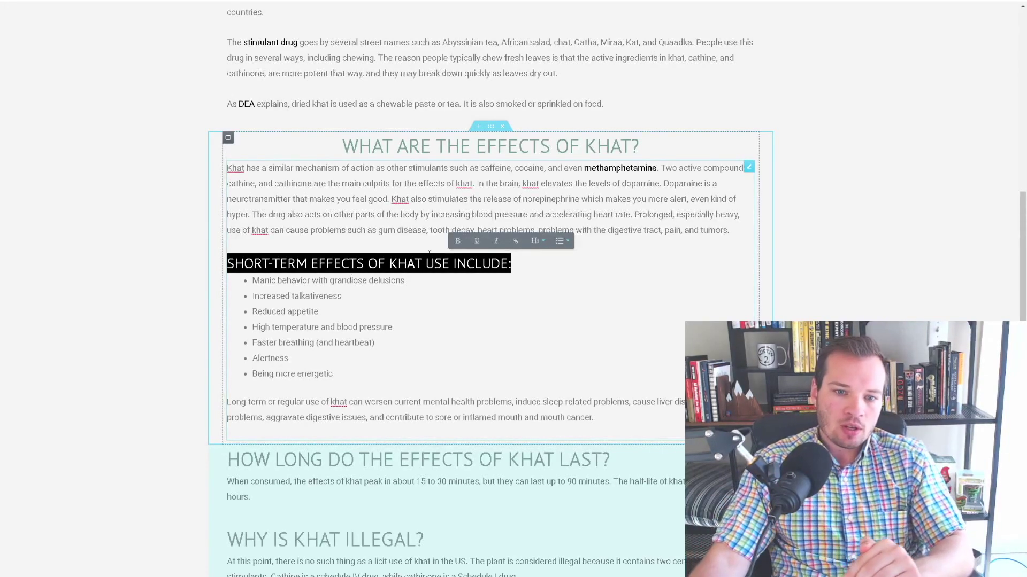
pyautogui.moveTo(530, 273); pyautogui.dragTo(320, 134)
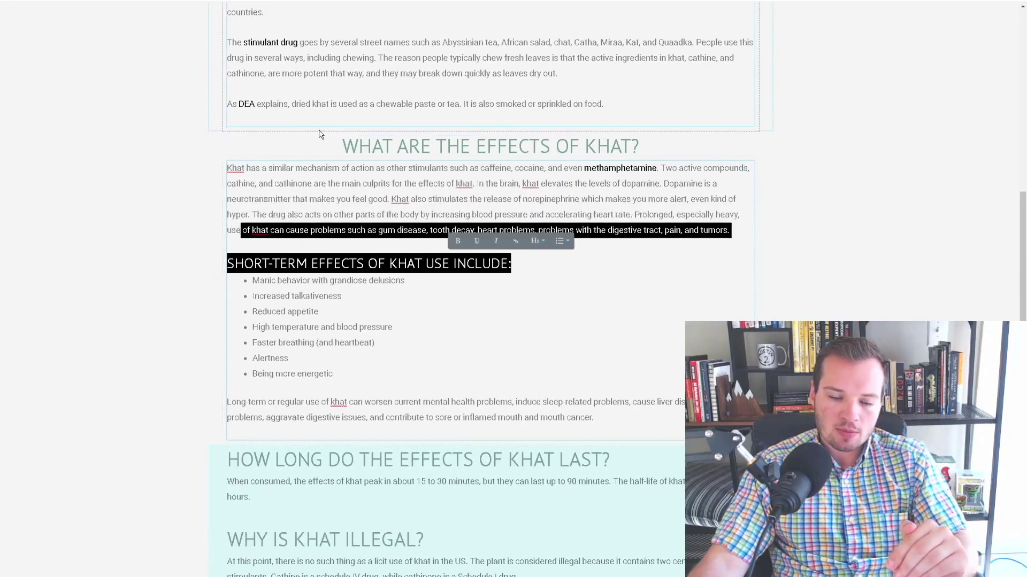
pyautogui.moveTo(626, 287); pyautogui.dragTo(518, 263)
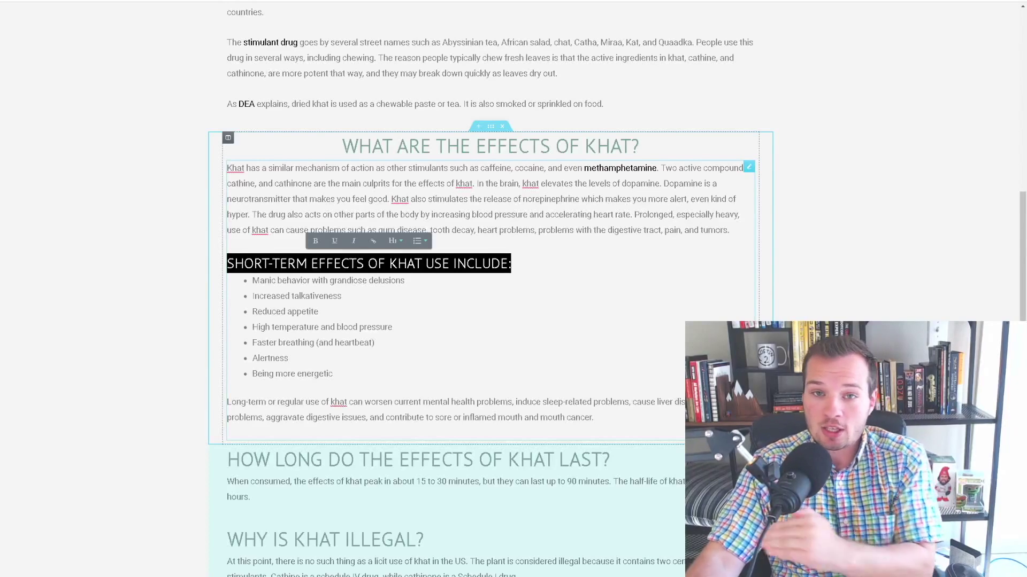
pyautogui.click(557, 272)
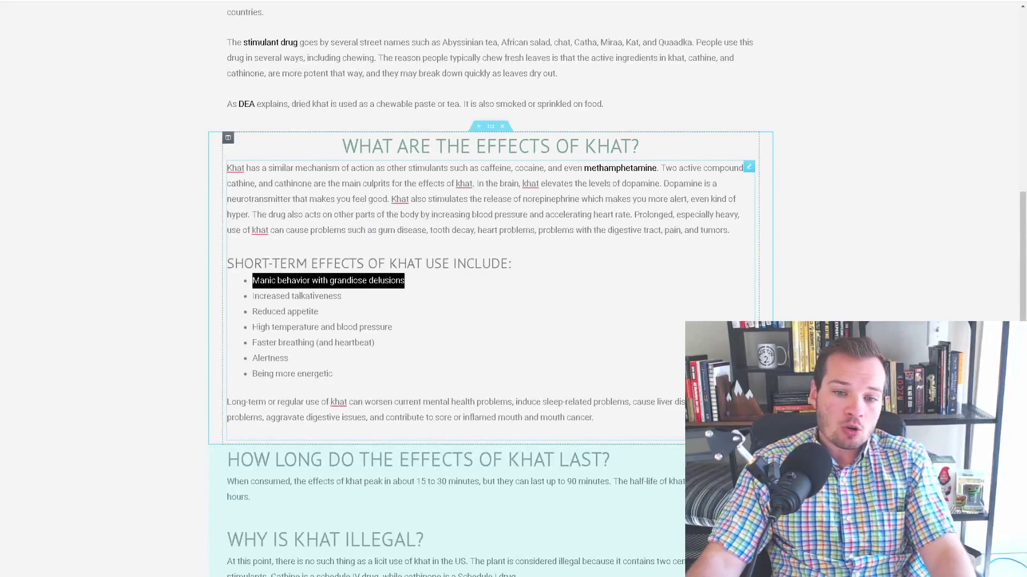
pyautogui.click(201, 270)
pyautogui.click(214, 280)
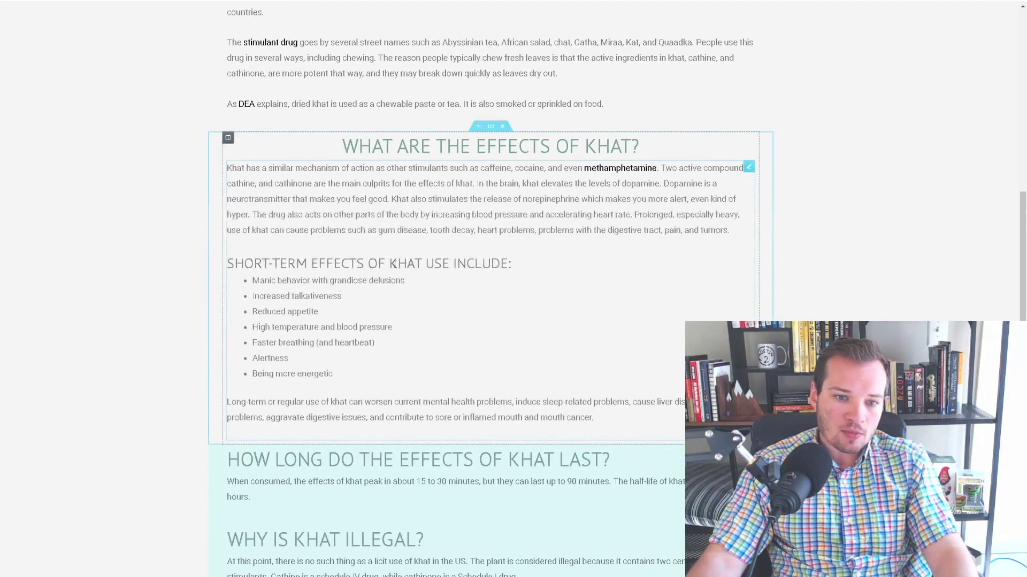
pyautogui.moveTo(511, 263); pyautogui.dragTo(182, 275)
pyautogui.click(431, 267)
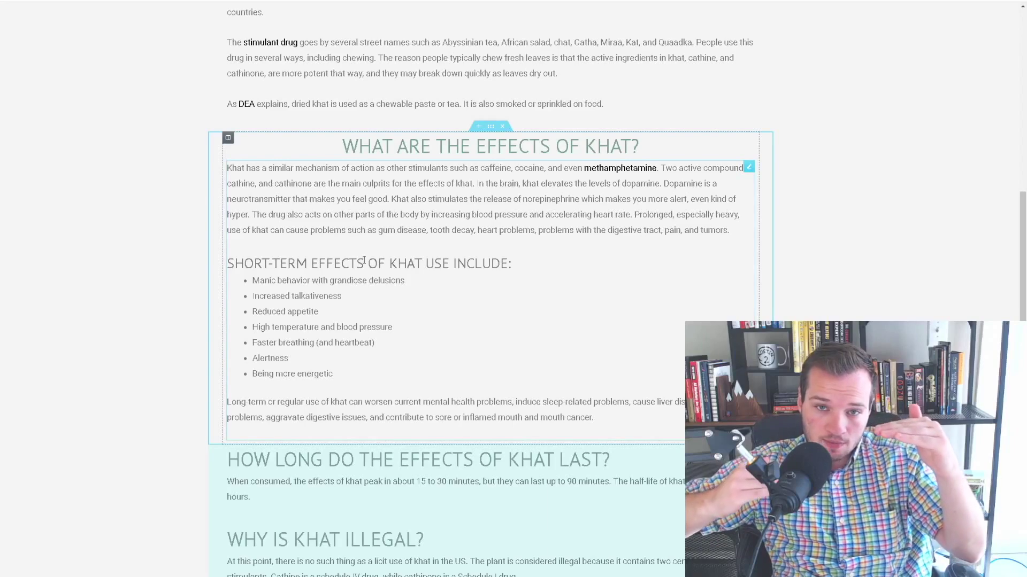
# Scroll down the khat article past the Khat Plant image to the Call Today banner
pyautogui.scroll(-6, 622, 298)
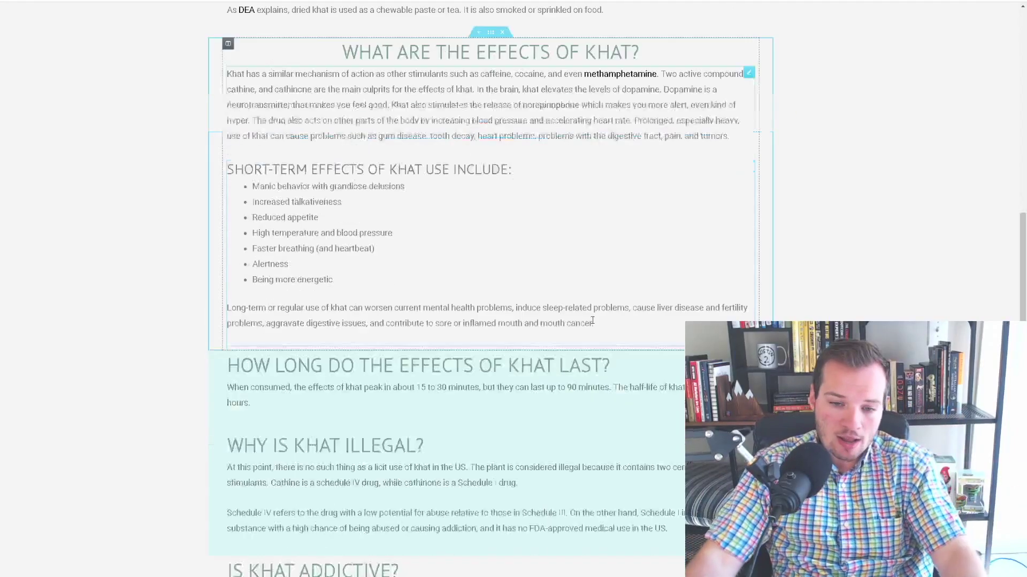
pyautogui.scroll(-9, 622, 298)
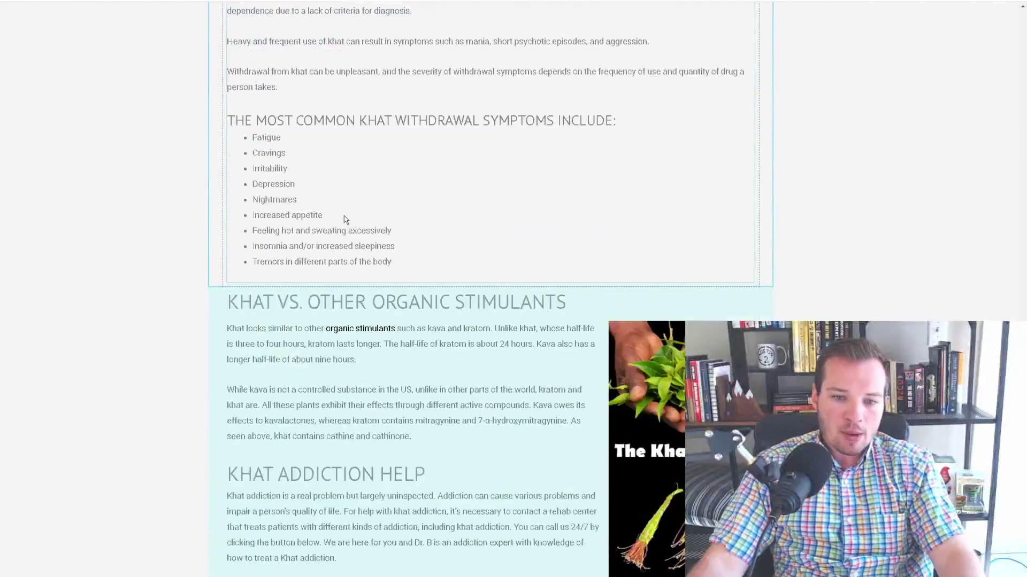
pyautogui.scroll(-12, 398, 229)
pyautogui.scroll(20, 398, 229)
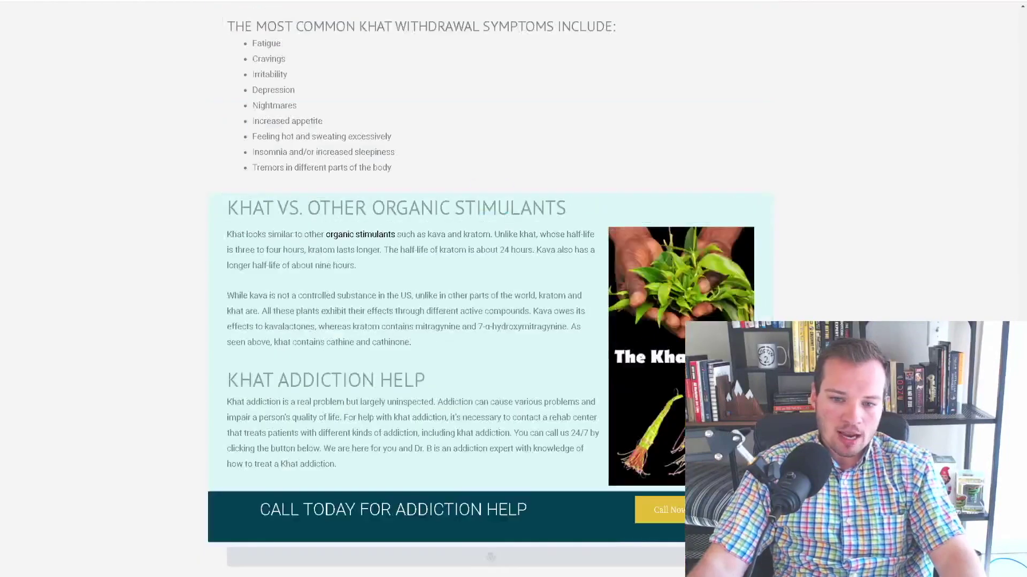
pyautogui.scroll(-7, 554, 256)
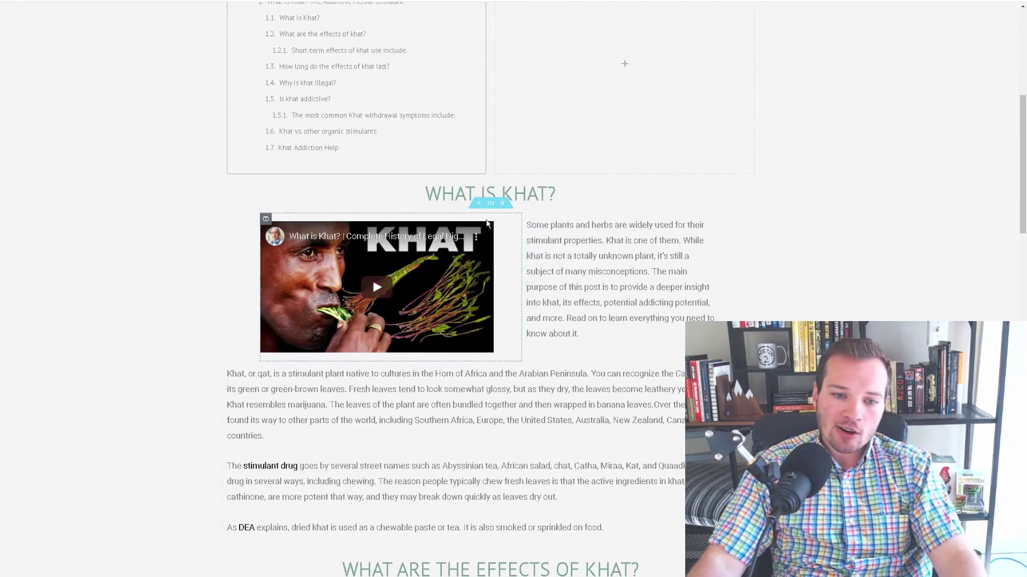
pyautogui.scroll(3, 375, 275)
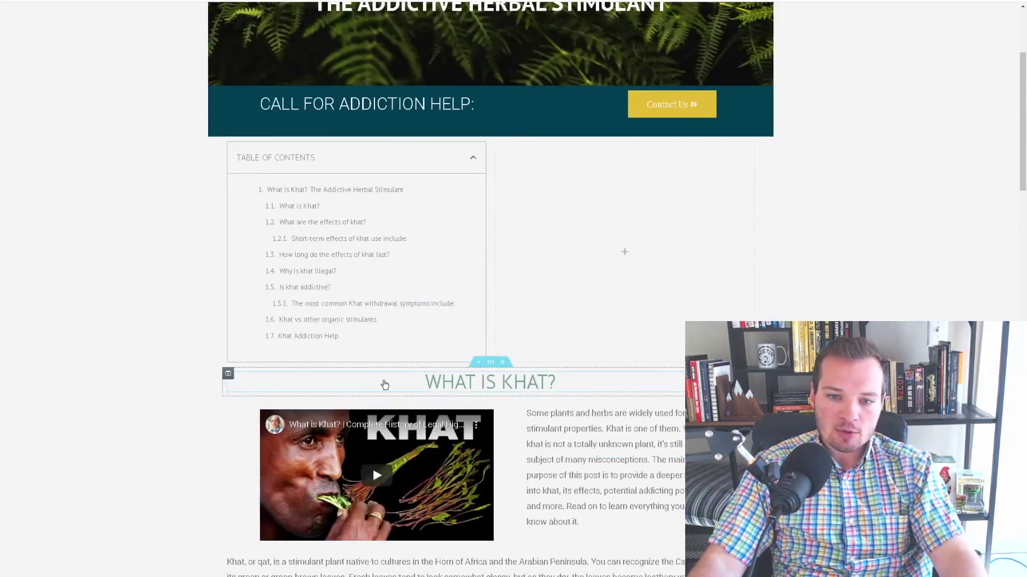
pyautogui.scroll(-10, 410, 317)
pyautogui.scroll(-15, 416, 306)
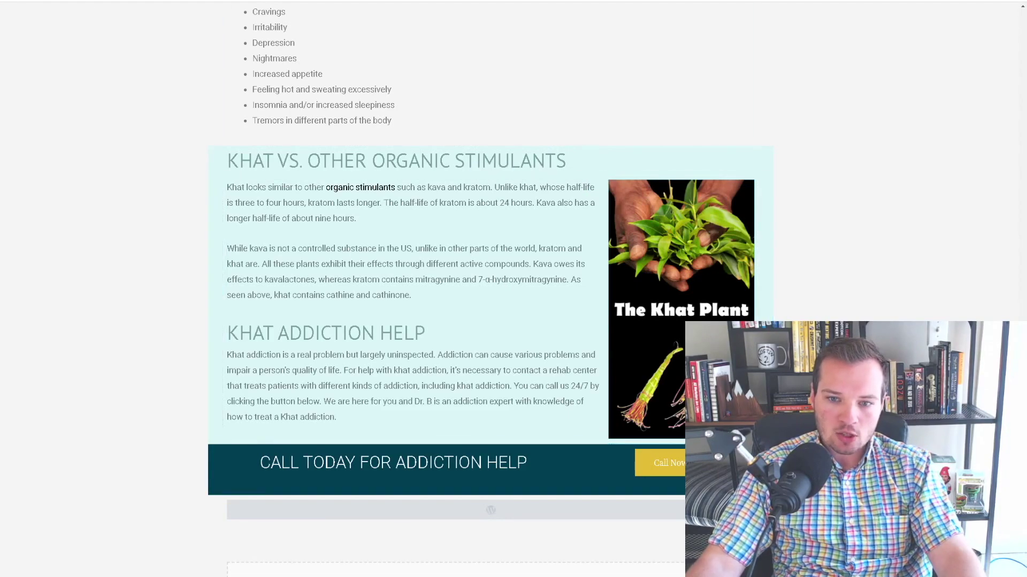
# Open the Khat Plant image's attachment details and select its existing 'khat plant' alt text
pyautogui.doubleClick(623, 328)
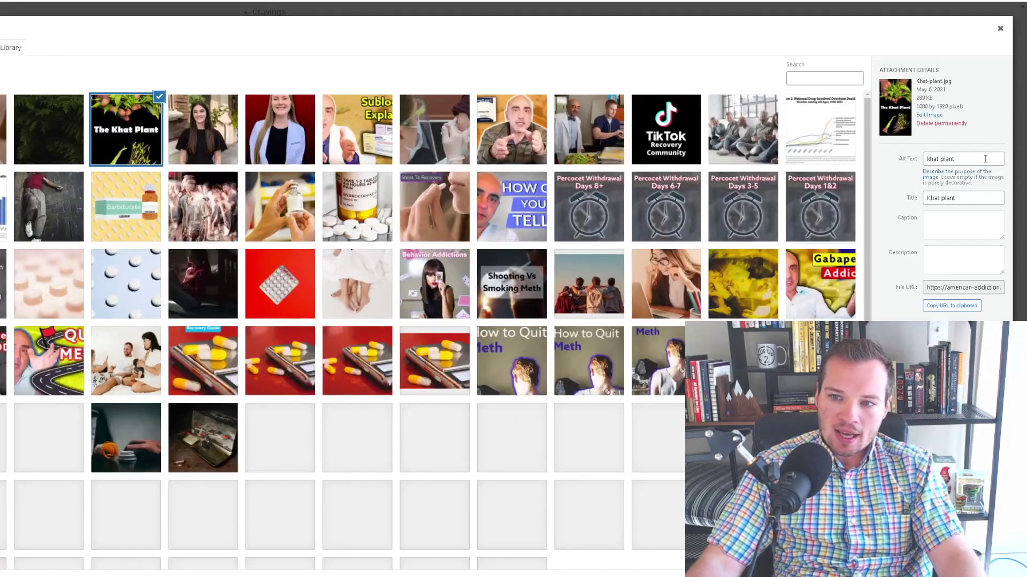
pyautogui.click(983, 157)
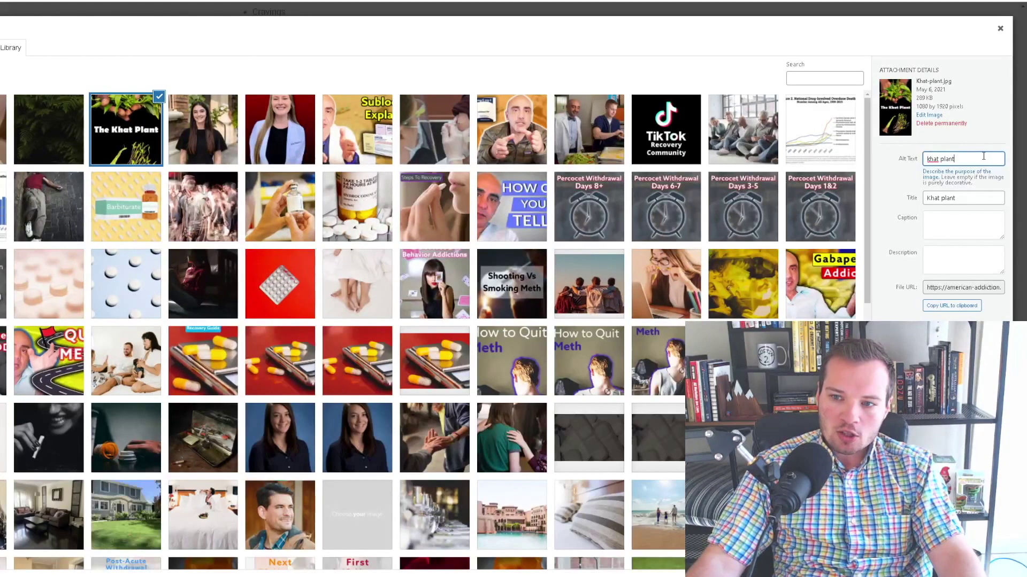
pyautogui.tripleClick(983, 157)
pyautogui.click(978, 157)
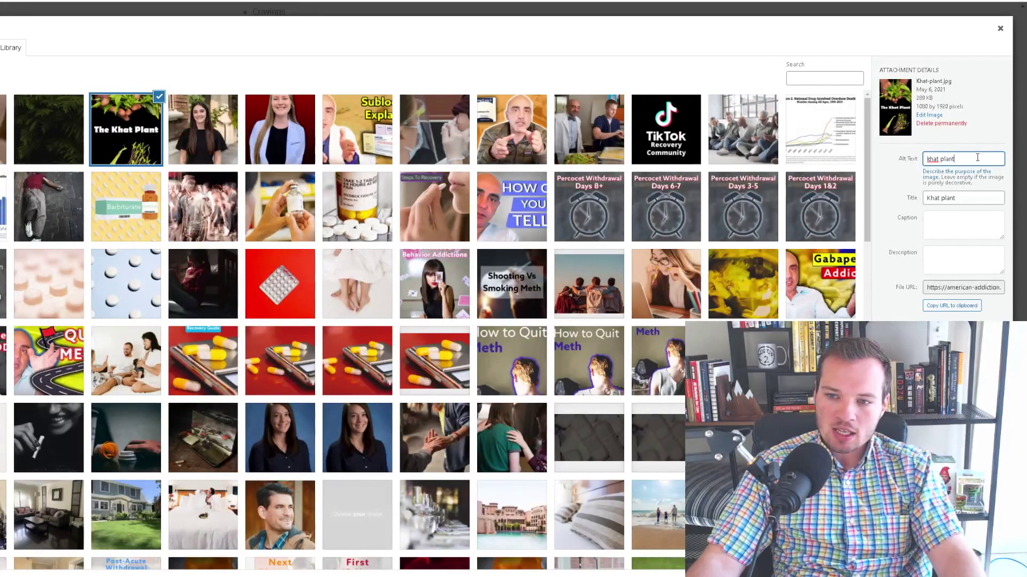
pyautogui.moveTo(978, 157); pyautogui.dragTo(900, 166)
pyautogui.click(908, 161)
pyautogui.click(982, 159)
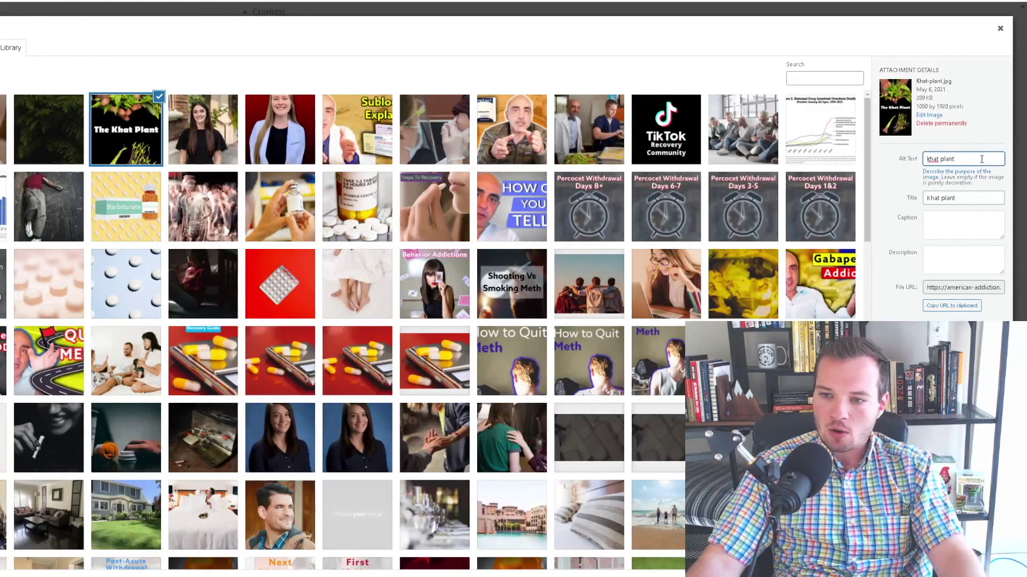
pyautogui.moveTo(981, 158); pyautogui.dragTo(906, 168)
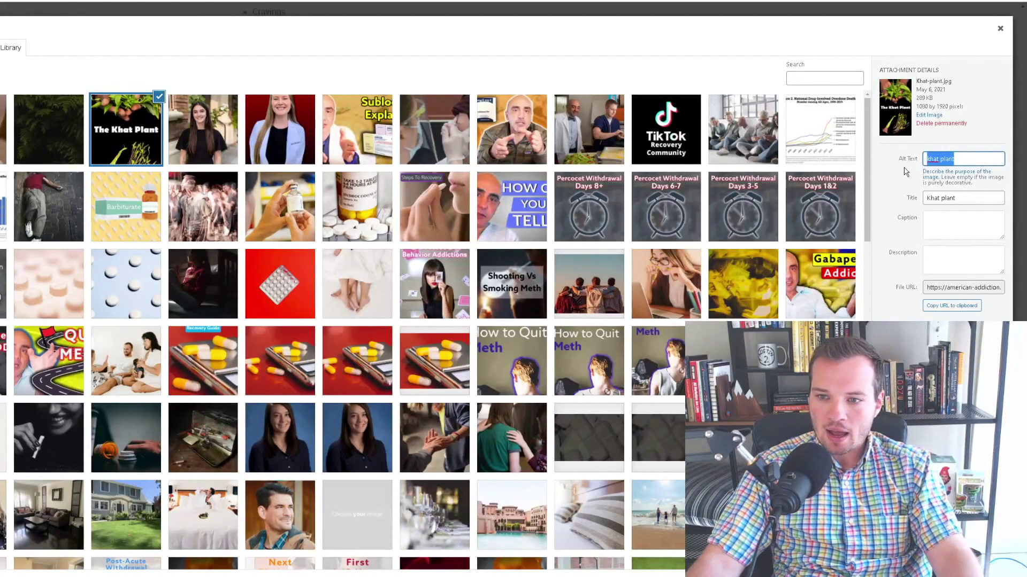
pyautogui.click(964, 159)
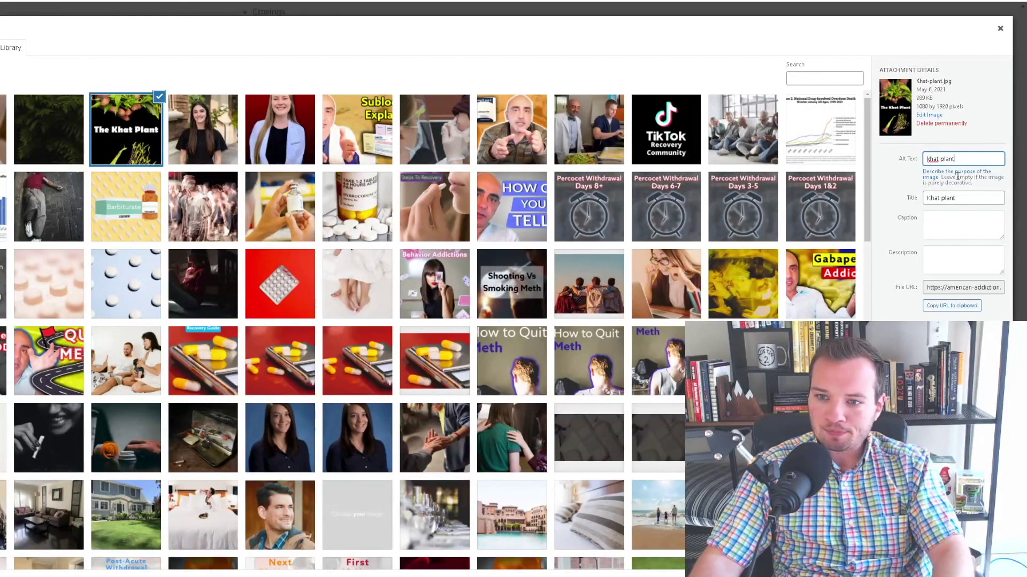
# Prefix 'image of' so the alt text reads 'image of khat plant'
pyautogui.press('Home')
pyautogui.write('image of')
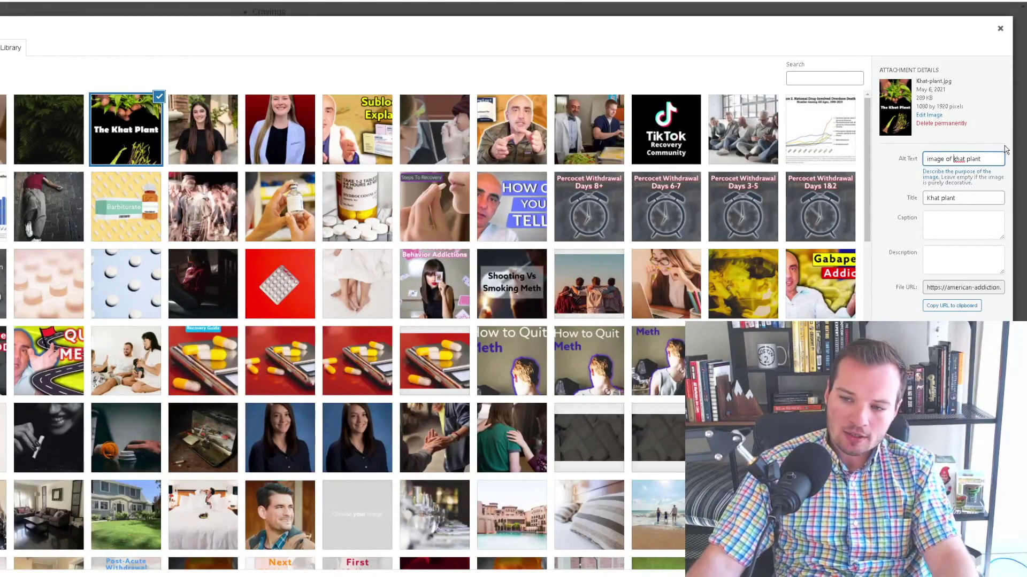
pyautogui.moveTo(993, 159); pyautogui.dragTo(924, 155)
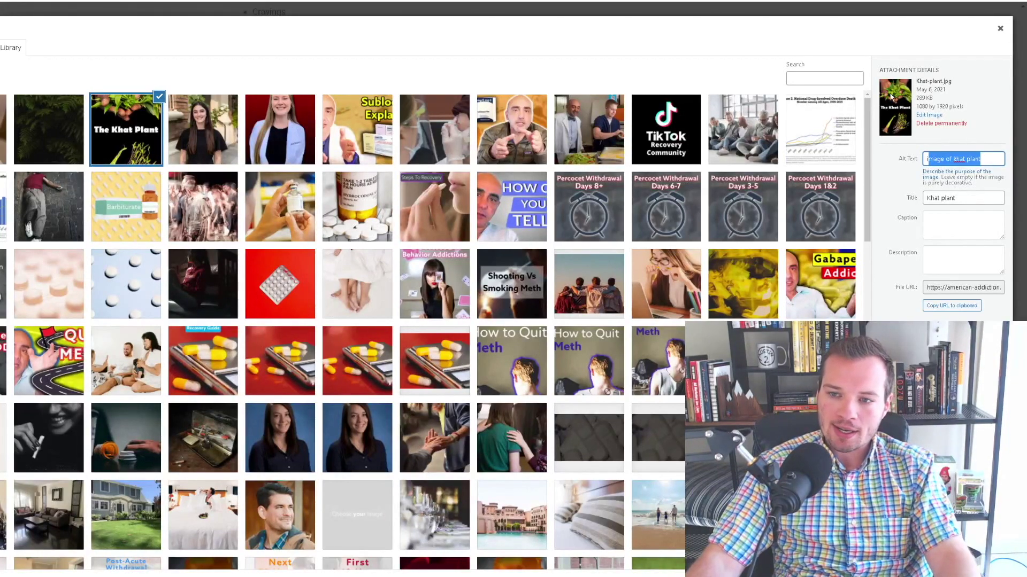
pyautogui.moveTo(989, 159); pyautogui.dragTo(954, 158)
pyautogui.click(987, 141)
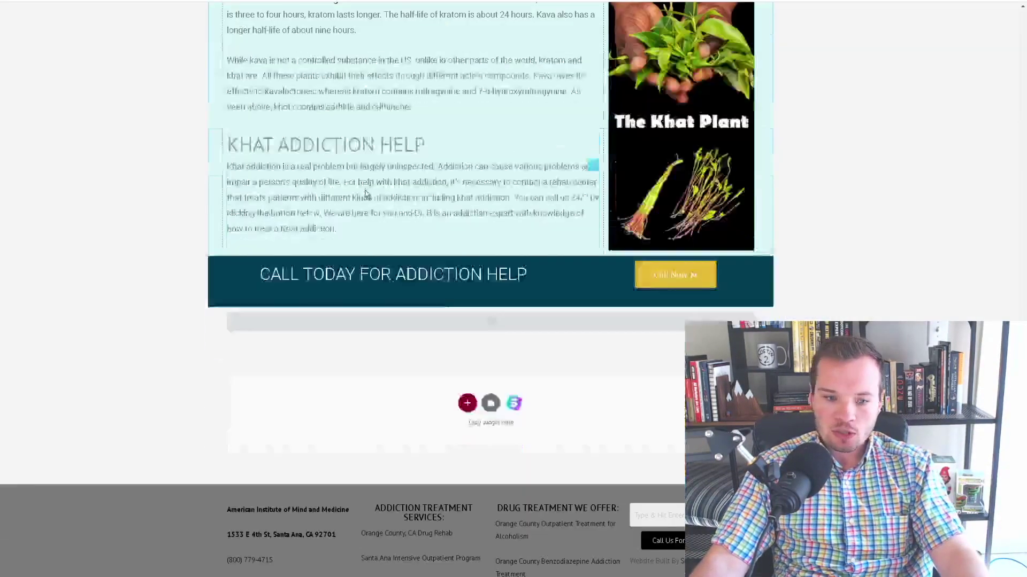
# Scroll the post editor to the Yoast SEO snippet preview and select its title
pyautogui.scroll(1, 497, 205)
pyautogui.scroll(5, 497, 205)
pyautogui.scroll(20, 804, 172)
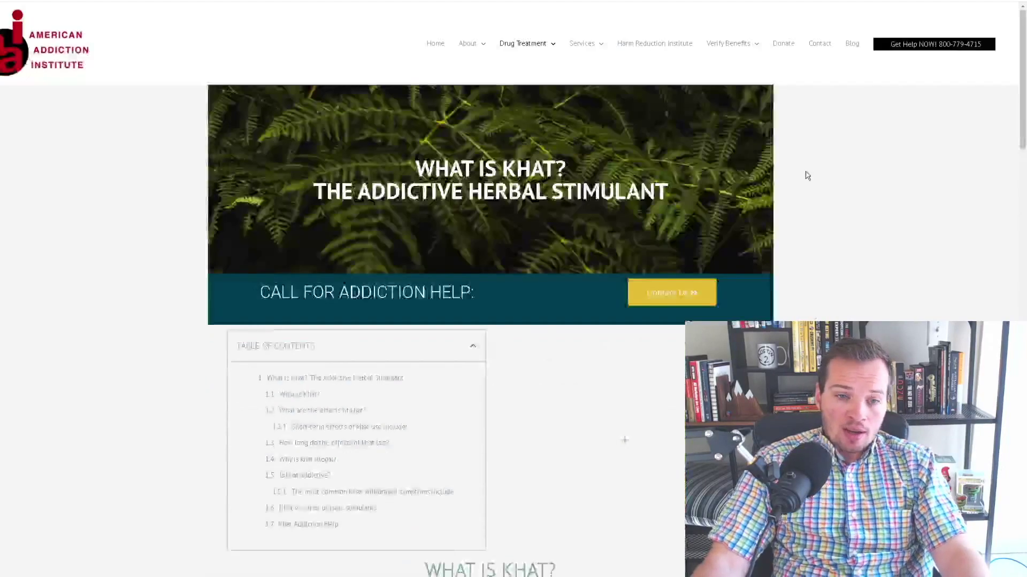
pyautogui.scroll(-5, 777, 199)
pyautogui.scroll(-5, 534, 262)
pyautogui.scroll(-12, 535, 262)
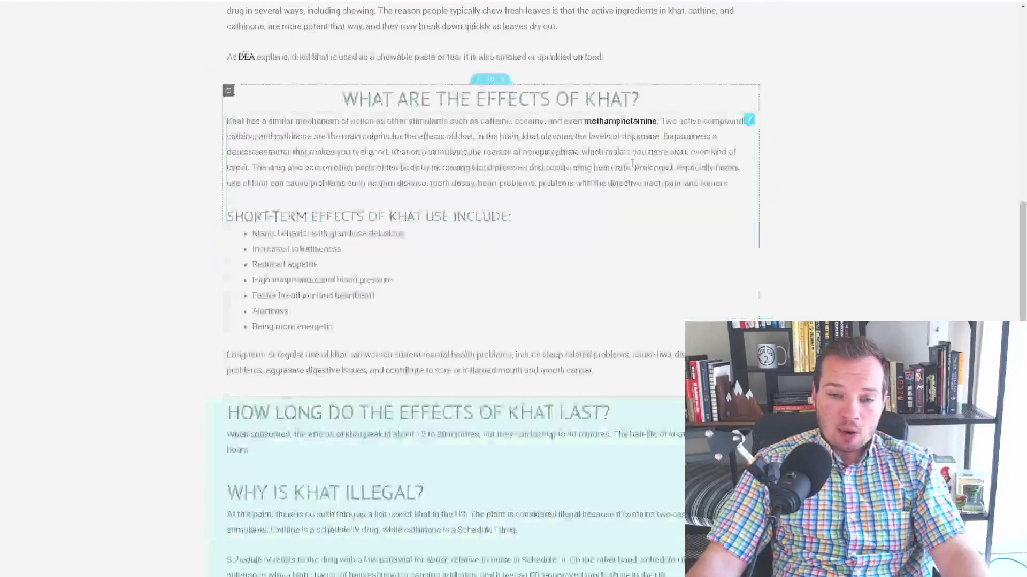
pyautogui.scroll(6, 694, 252)
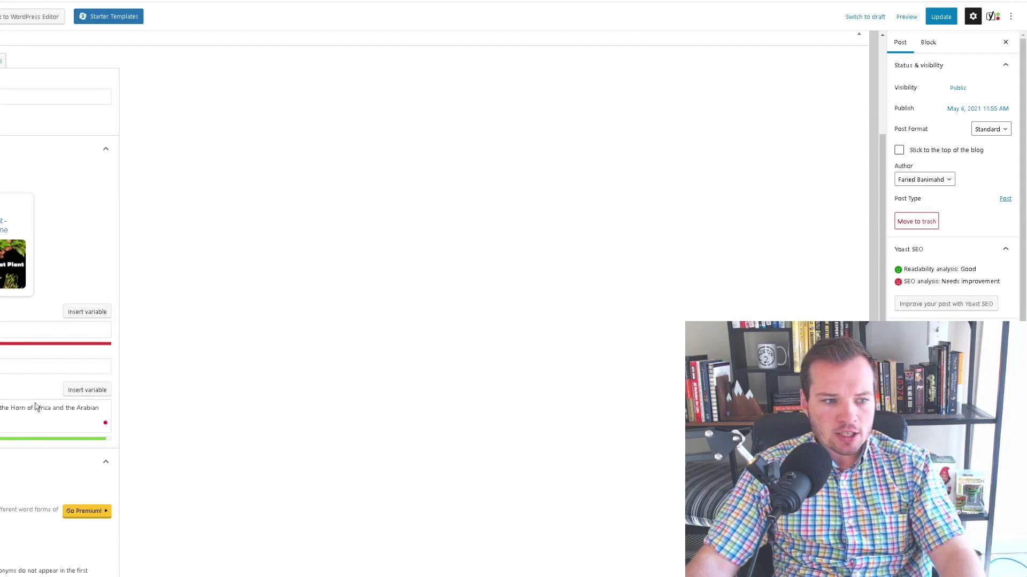
pyautogui.moveTo(1, 219); pyautogui.dragTo(35, 236)
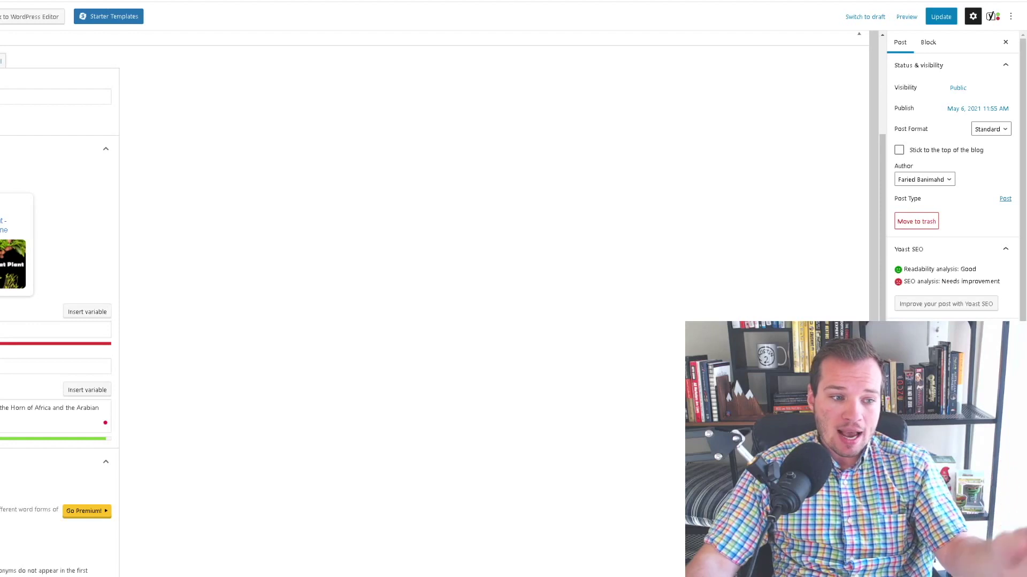
pyautogui.click(54, 416)
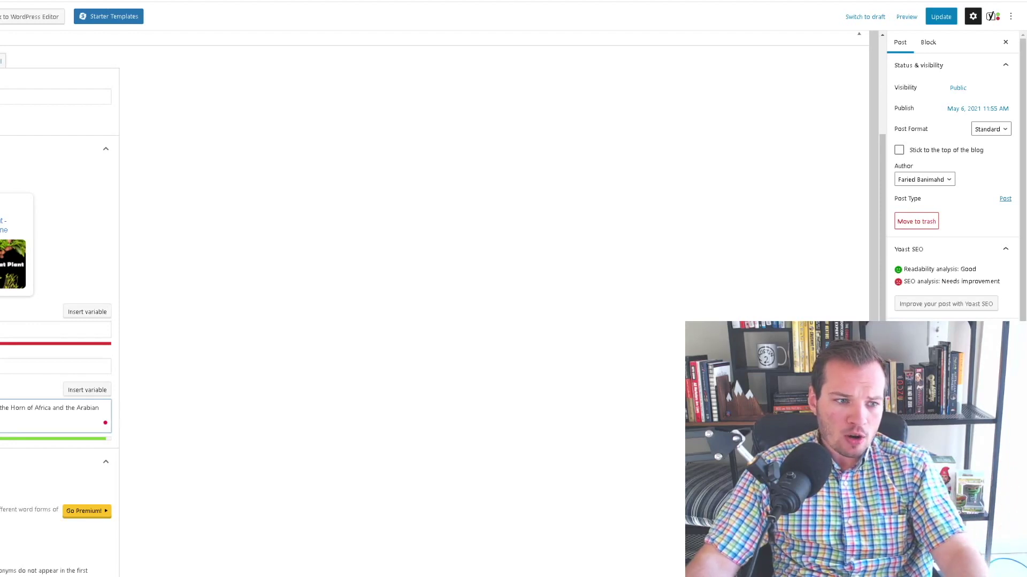
pyautogui.click(2, 330)
pyautogui.scroll(5, 339, 176)
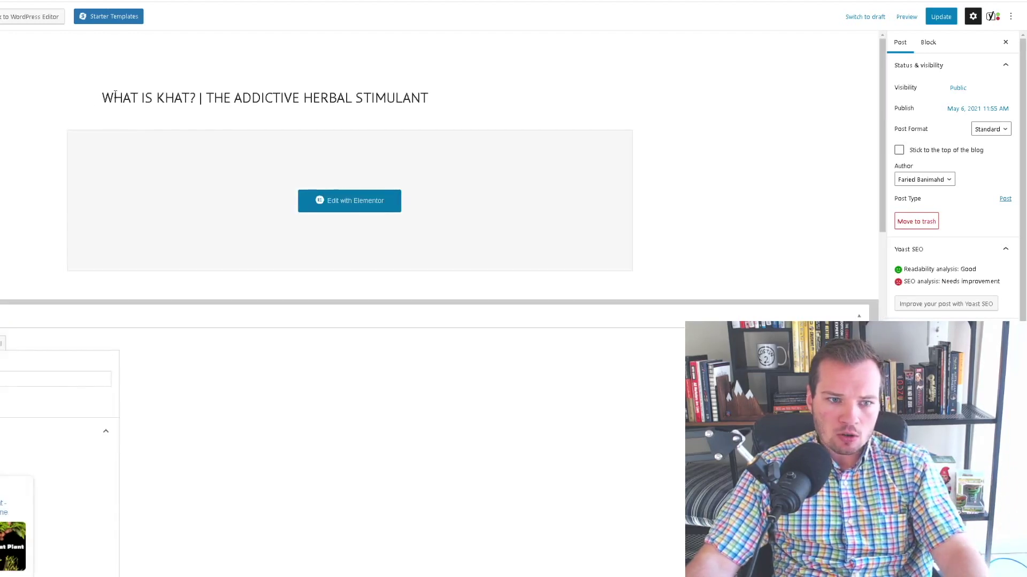
pyautogui.moveTo(114, 98); pyautogui.dragTo(527, 92)
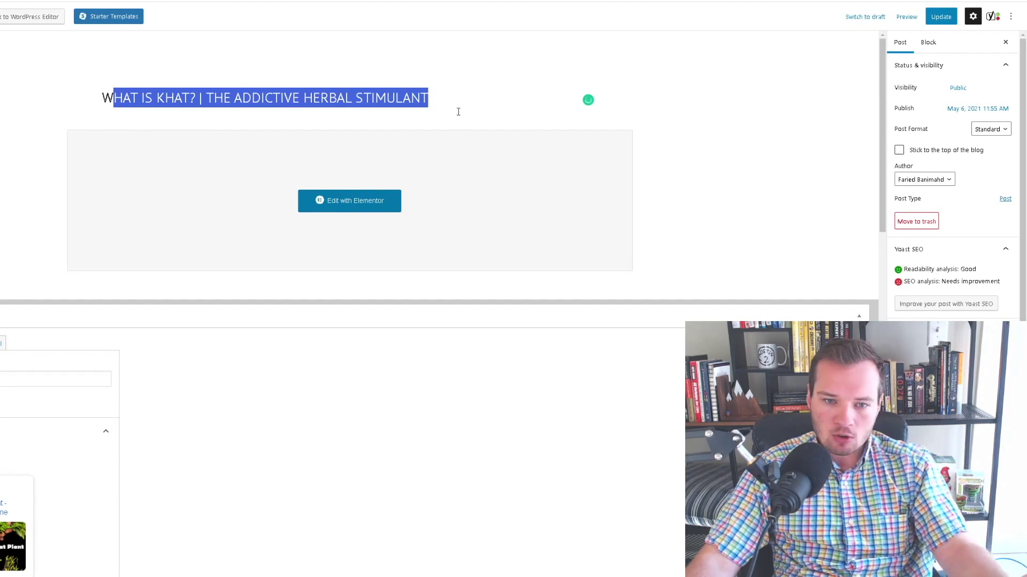
pyautogui.scroll(-5, 353, 327)
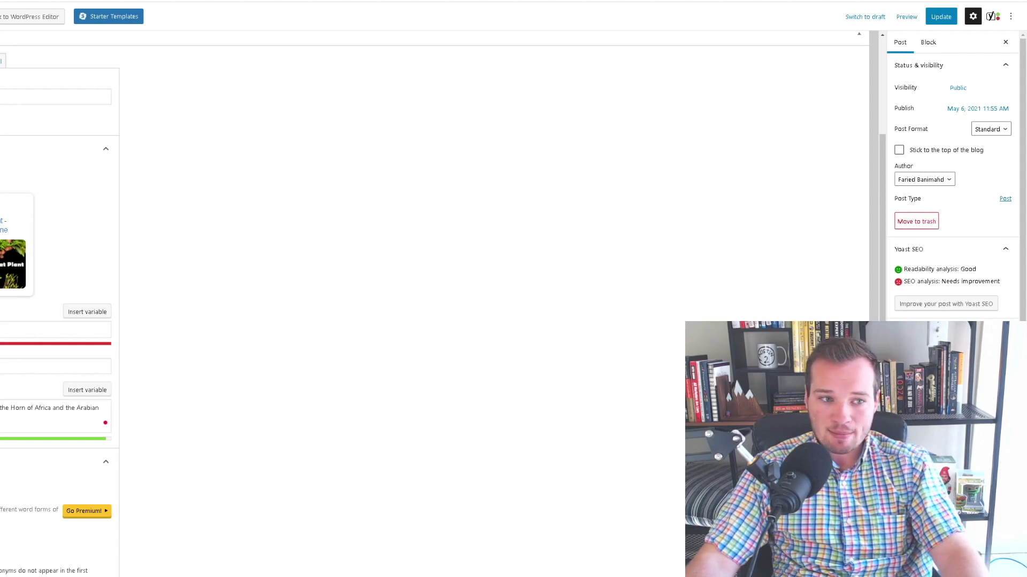
pyautogui.click(53, 416)
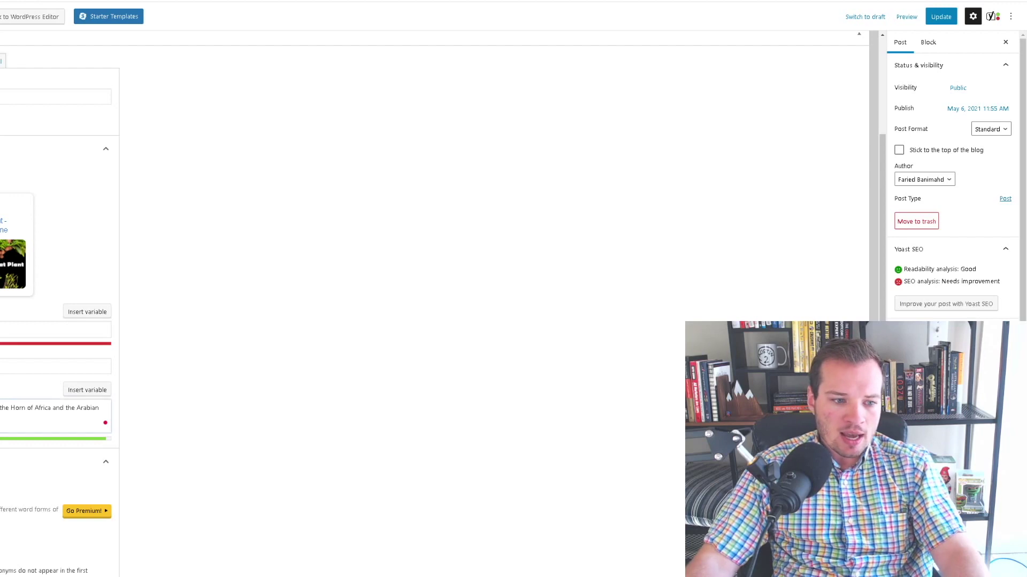
pyautogui.hotkey('ctrl', 'a')
pyautogui.press('Right')
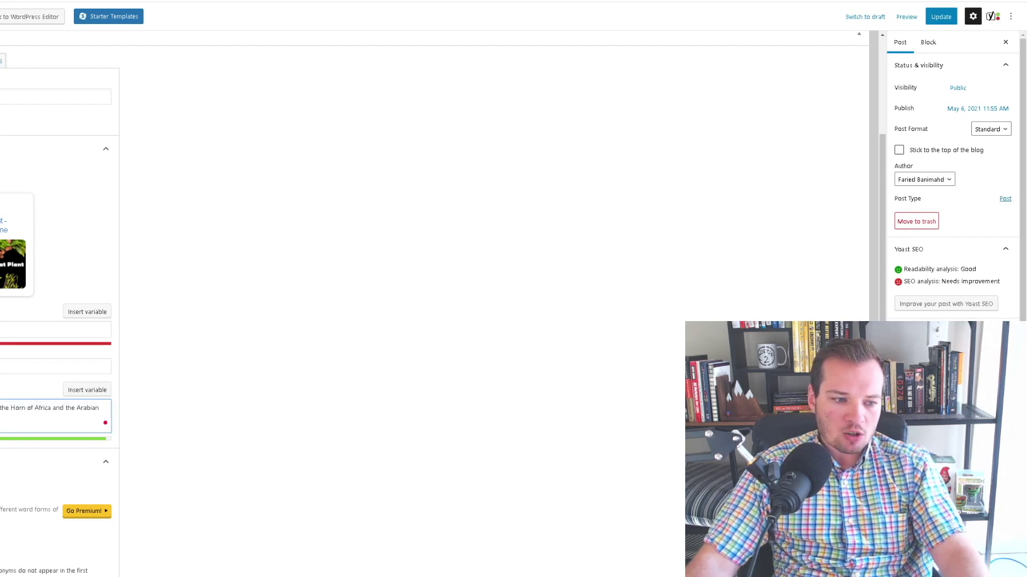
pyautogui.hotkey('ctrl', 'a')
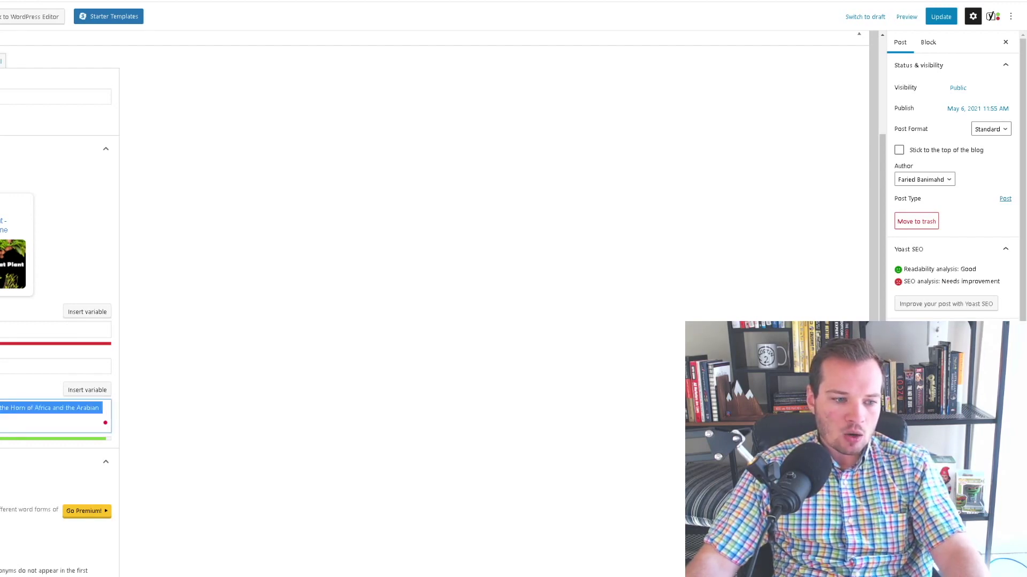
pyautogui.press('Right')
pyautogui.hotkey('ctrl', 'a')
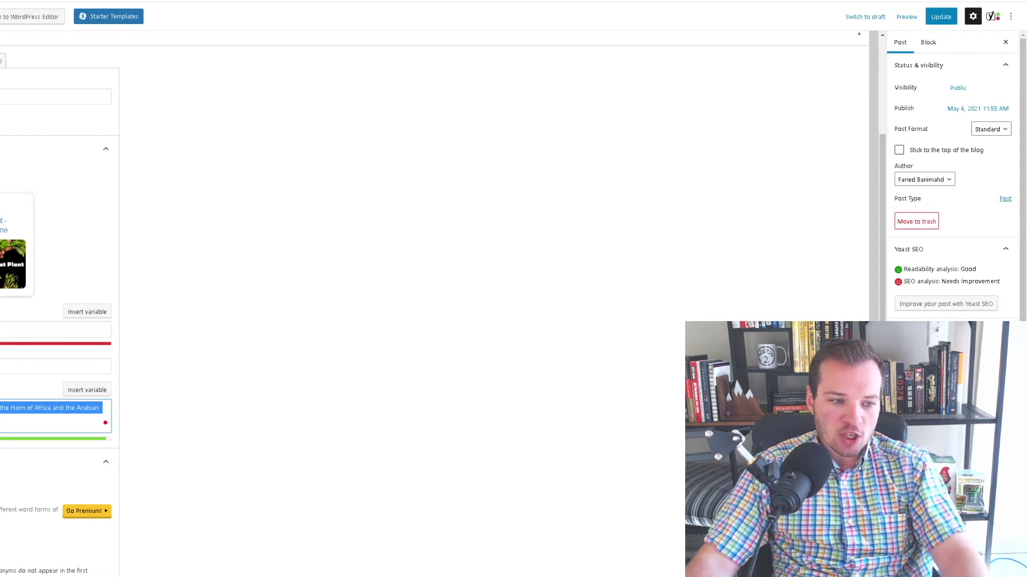
pyautogui.press('Right')
pyautogui.hotkey('ctrl', 'a')
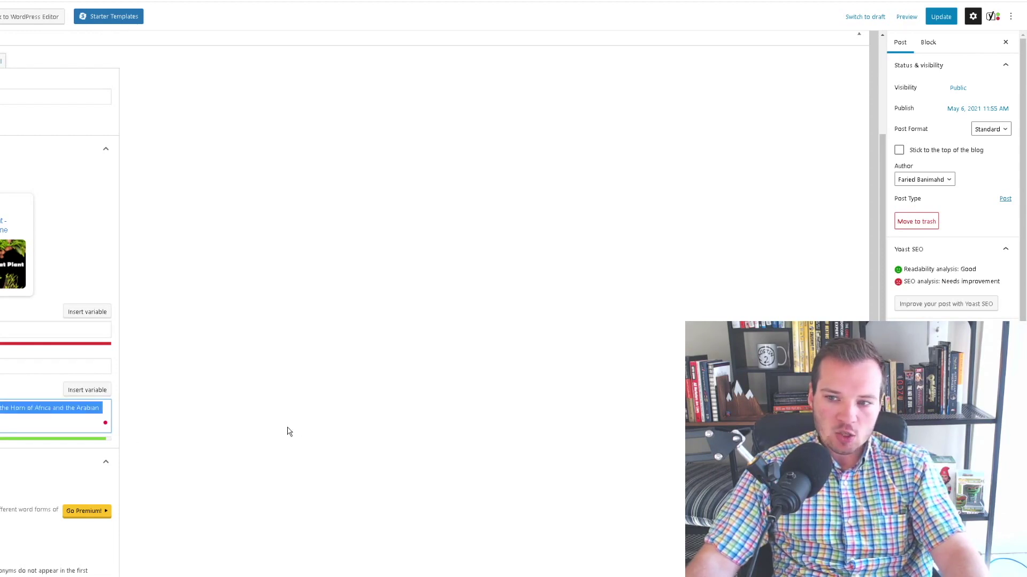
pyautogui.scroll(-1, 223, 402)
pyautogui.hotkey('shift', 'Tab')
pyautogui.hotkey('shift', 'Tab')
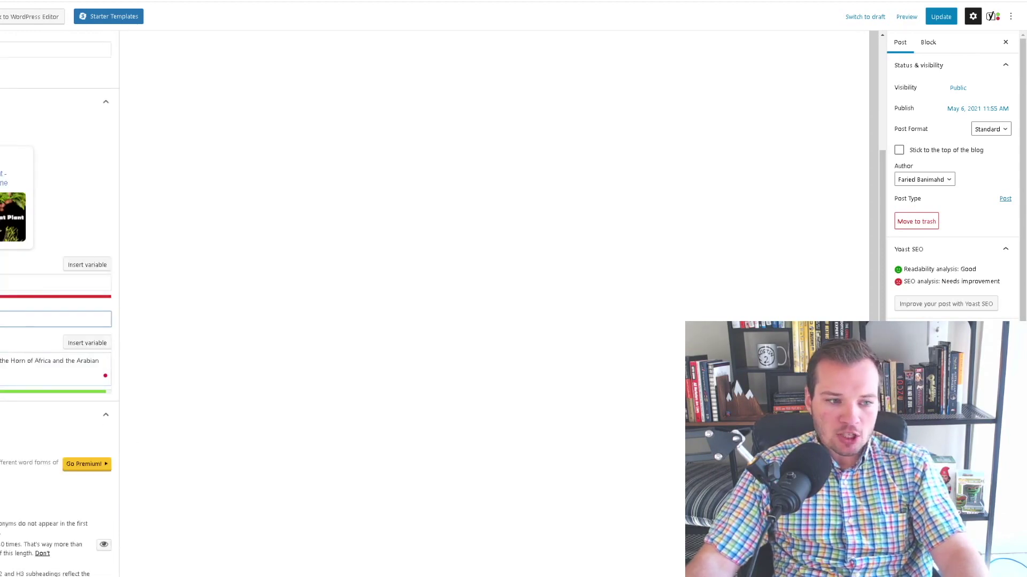